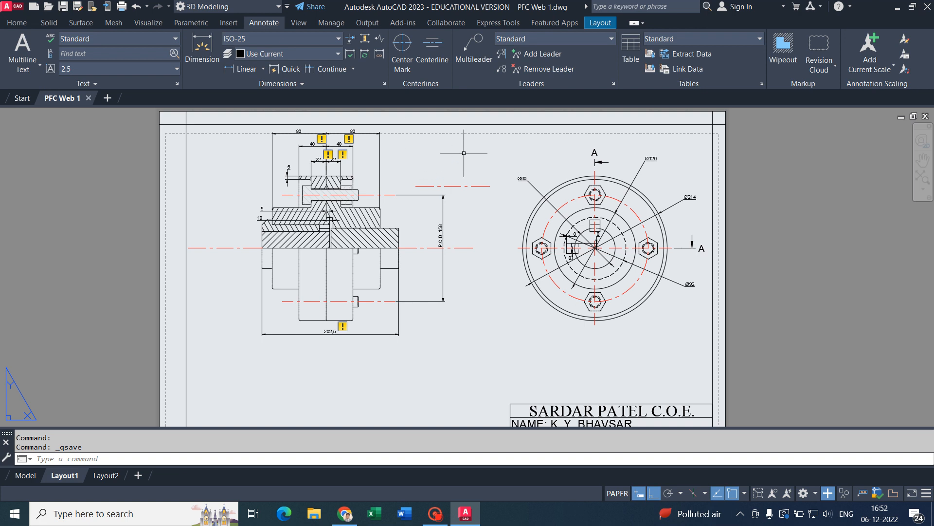
- Modify the Standard multileader style to use Block content with Circle as the source block
{"action": "left_click", "coordinate": [614, 84]}
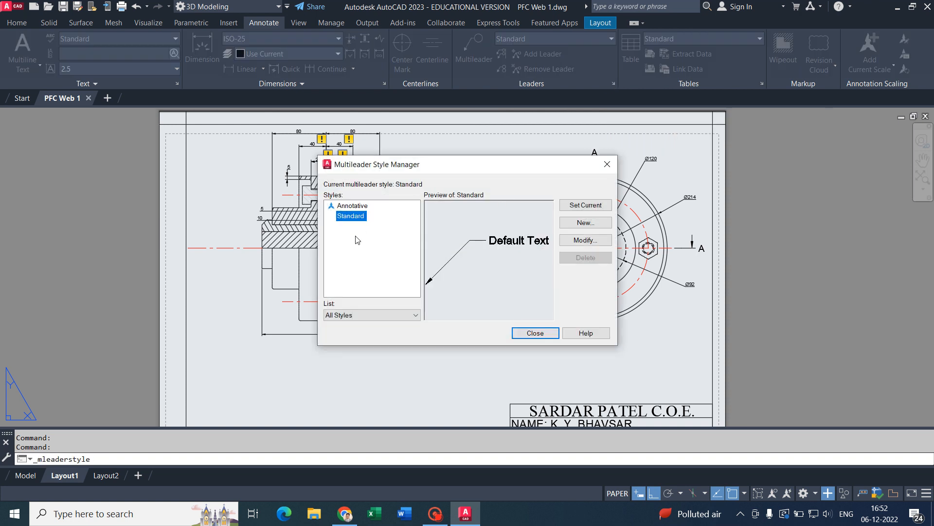
{"action": "left_click", "coordinate": [583, 241]}
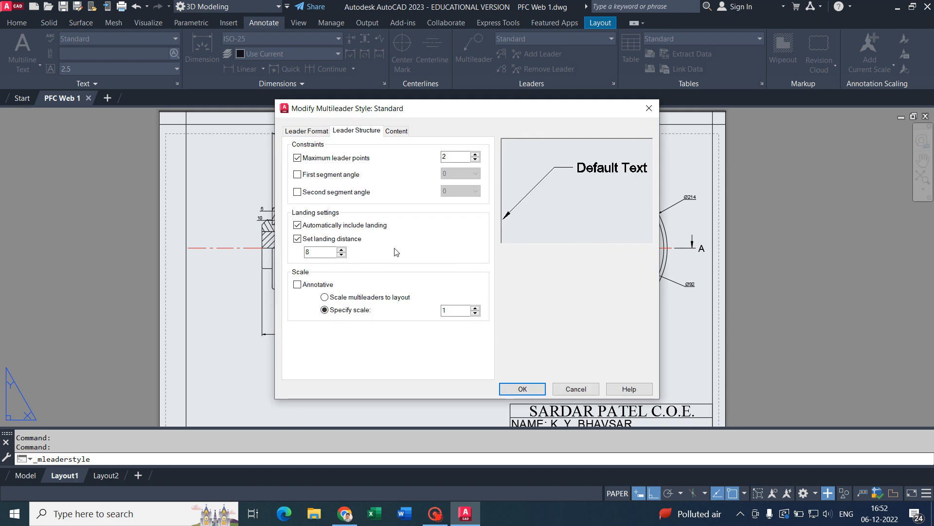
{"action": "left_click", "coordinate": [395, 133]}
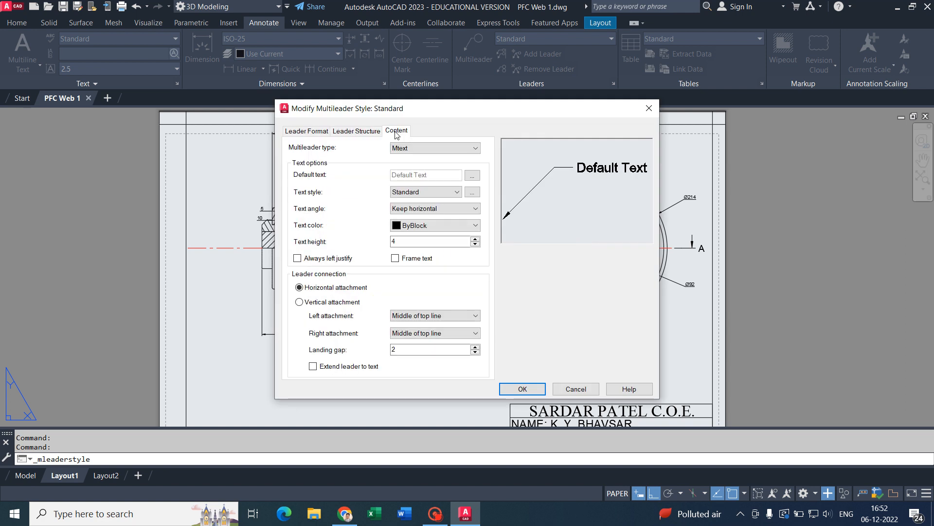
{"action": "left_click", "coordinate": [438, 149]}
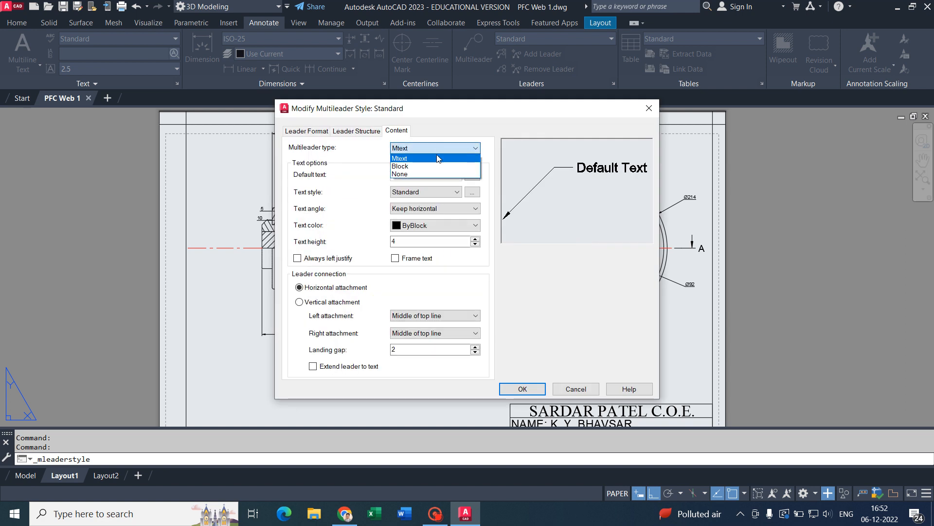
{"action": "left_click", "coordinate": [422, 167]}
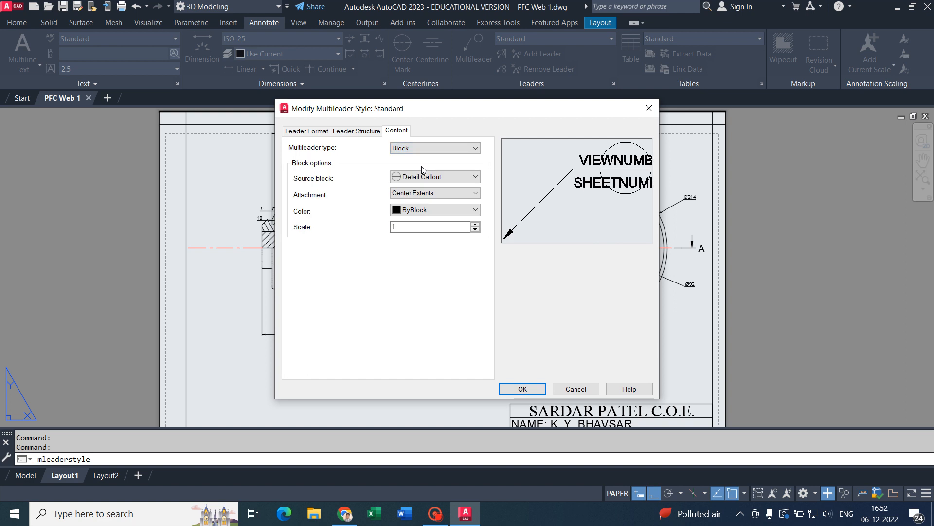
{"action": "left_click", "coordinate": [425, 178]}
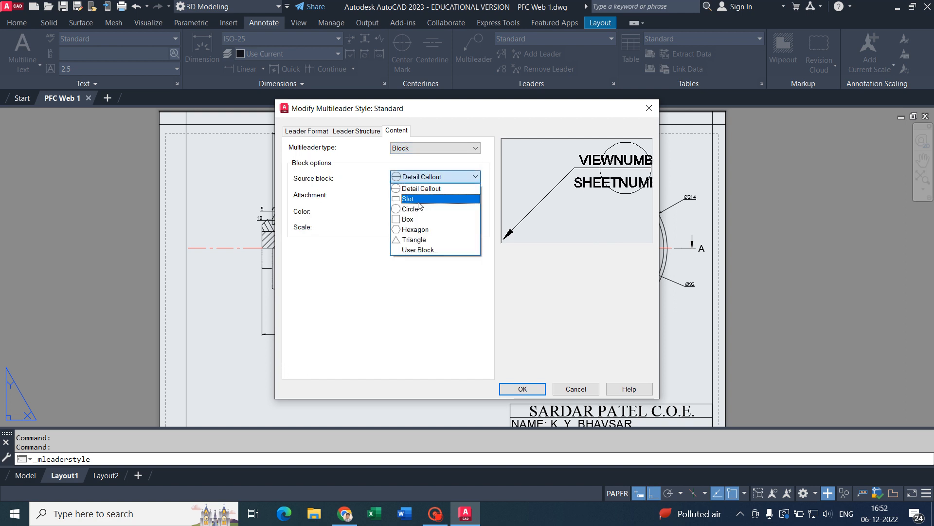
{"action": "left_click", "coordinate": [419, 209]}
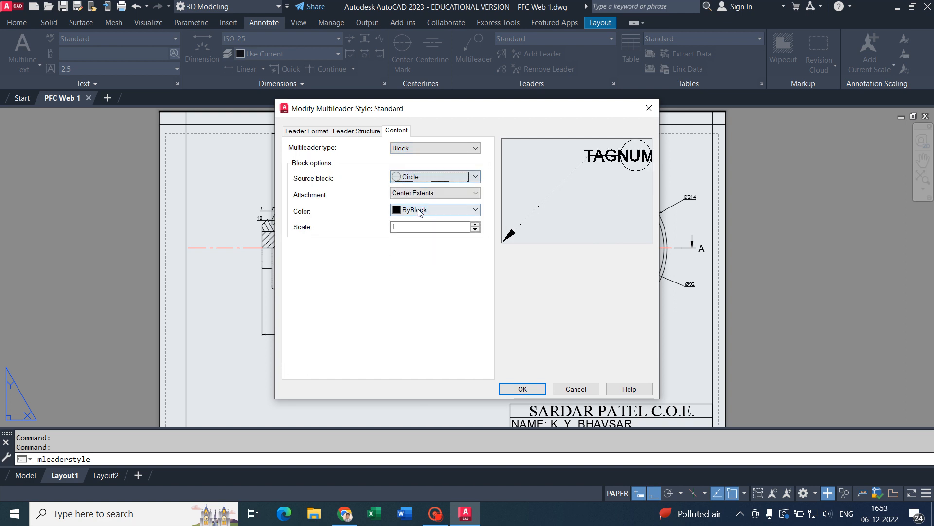
{"action": "left_click", "coordinate": [521, 394]}
{"action": "left_click", "coordinate": [535, 336]}
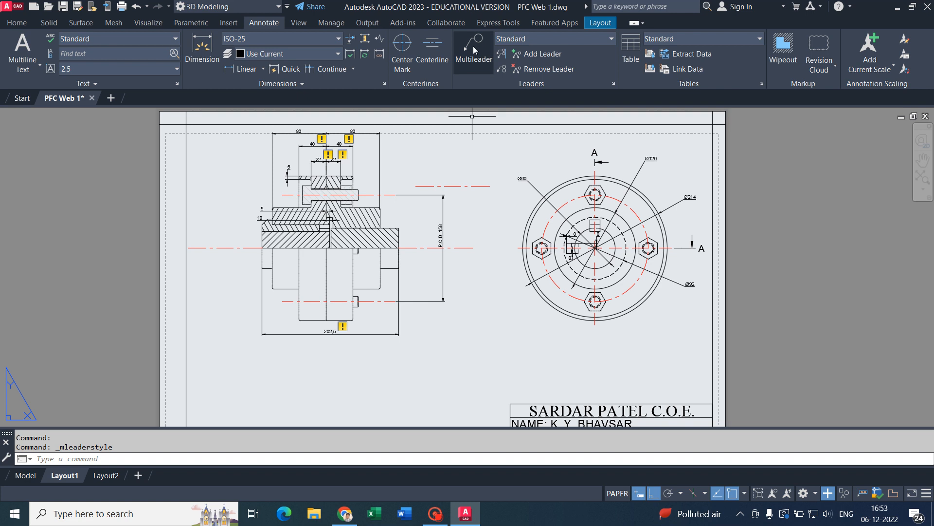
- Turn Ortho off and place a multileader balloon tagged 1 pointing to the upper corner of the right shaft's end in the sectional view
{"action": "left_click", "coordinate": [473, 45]}
{"action": "scroll", "coordinate": [393, 199], "scroll_direction": "up", "scroll_amount": 2}
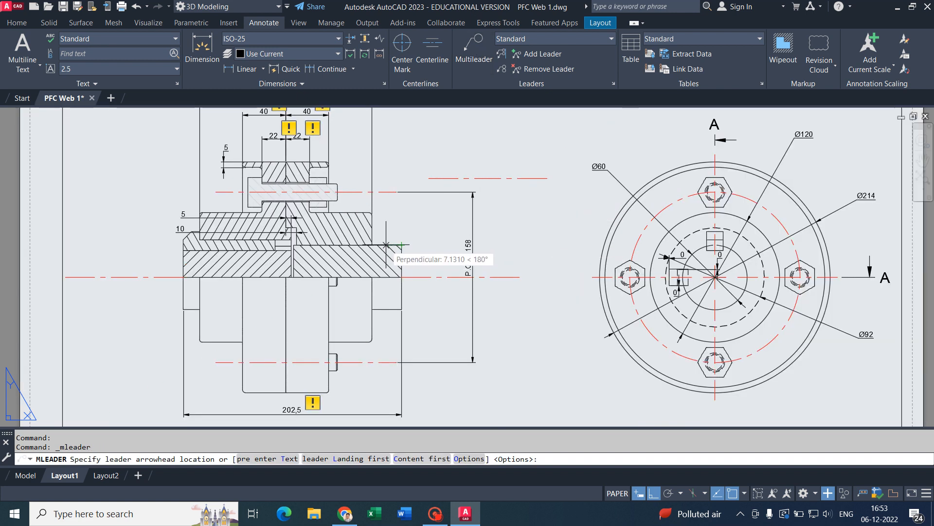
{"action": "left_click", "coordinate": [402, 245]}
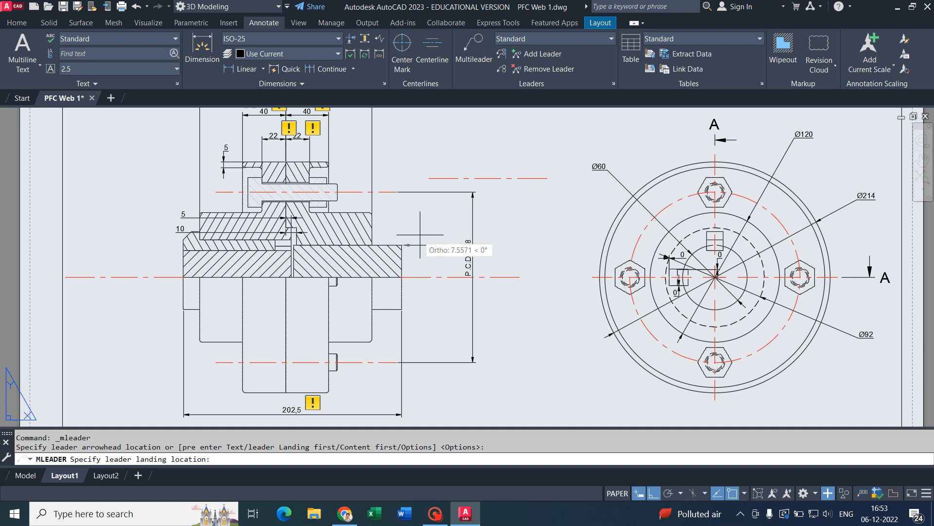
{"action": "left_click", "coordinate": [651, 494]}
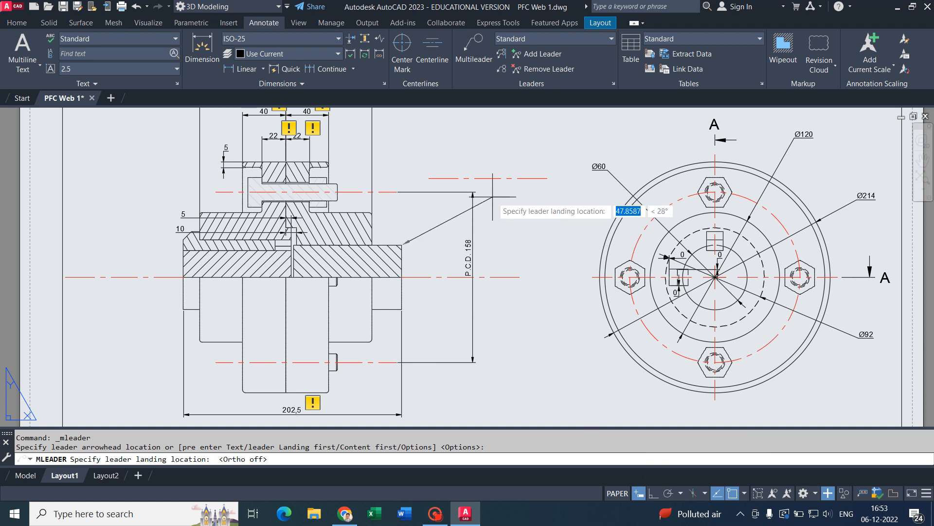
{"action": "scroll", "coordinate": [492, 197], "scroll_direction": "up", "scroll_amount": 2}
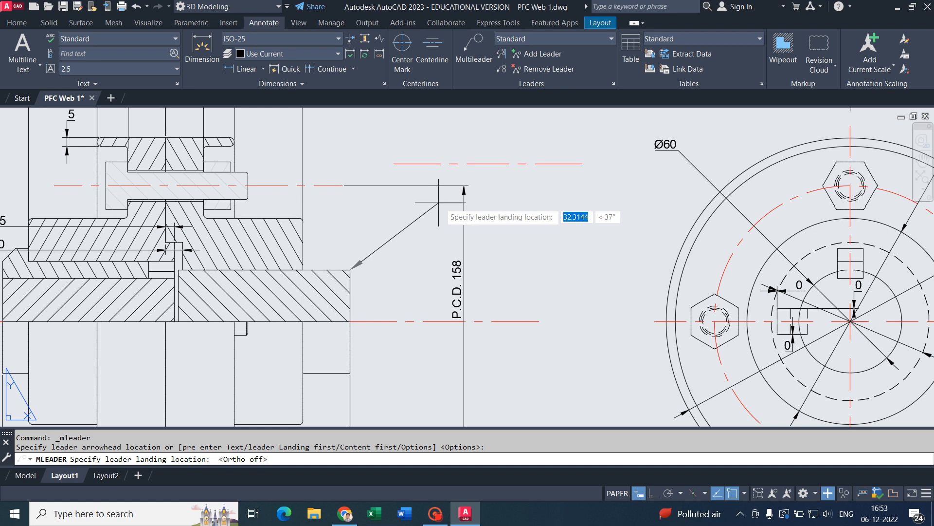
{"action": "left_click", "coordinate": [495, 193]}
{"action": "type", "text": "1"}
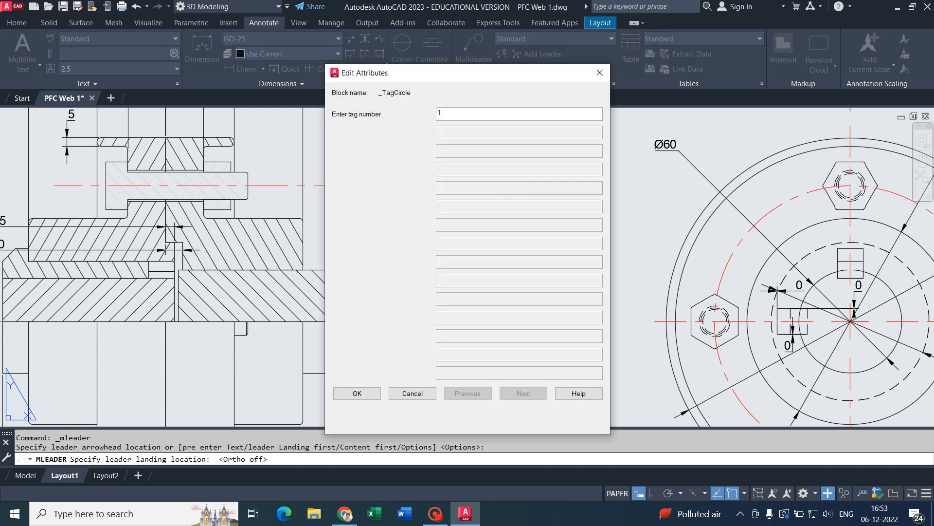
{"action": "left_click", "coordinate": [358, 394]}
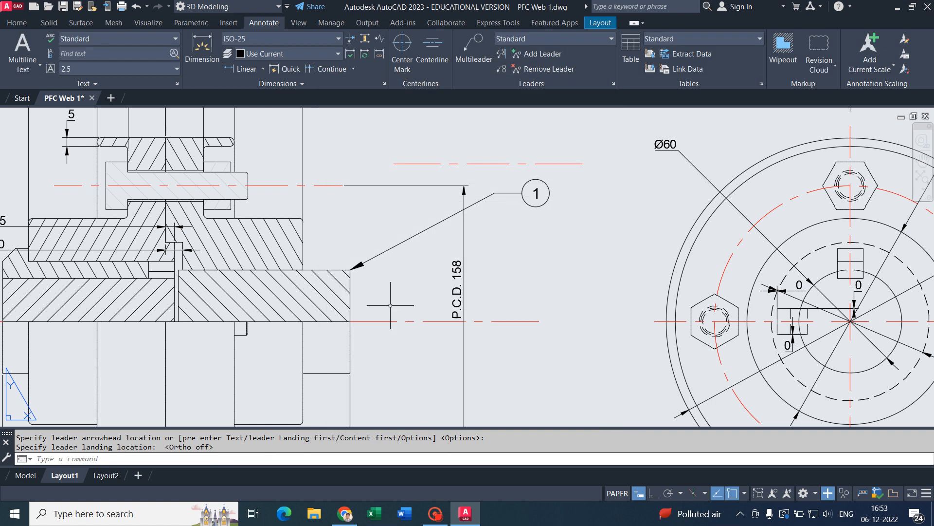
- Add a multileader balloon tagged 2 pointing to the right hub's upper outer corner, with its landing aligned above balloon 1's
{"action": "left_click", "coordinate": [473, 46]}
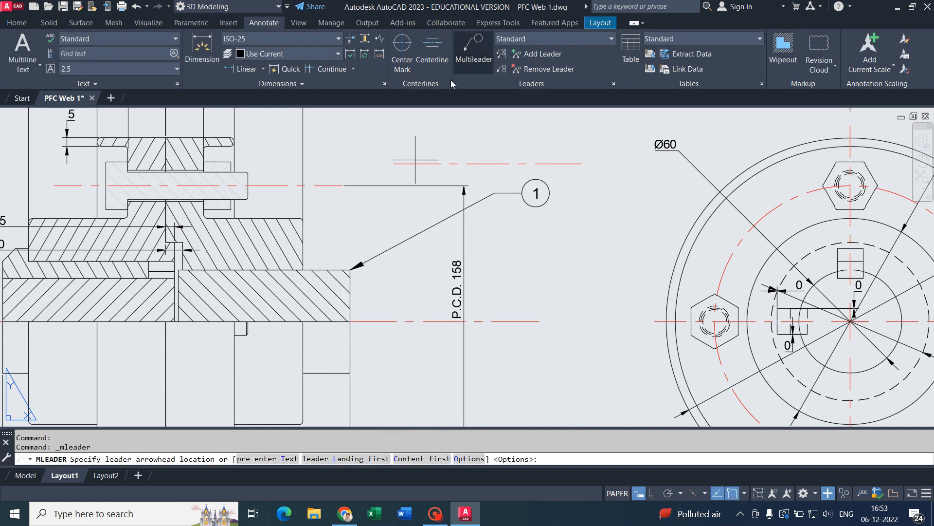
{"action": "middle_click_drag", "start_coordinate": [379, 189], "coordinate": [410, 308]}
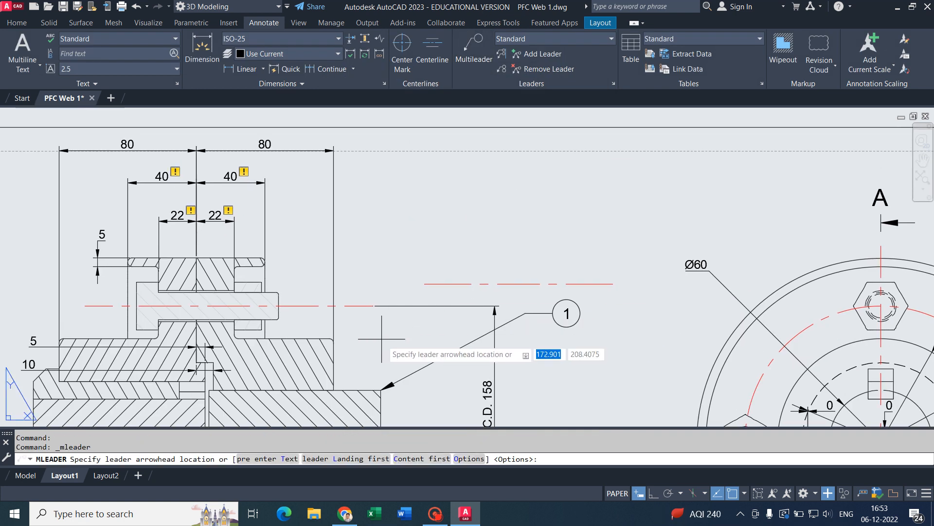
{"action": "scroll", "coordinate": [384, 304], "scroll_direction": "down", "scroll_amount": 3}
{"action": "scroll", "coordinate": [380, 371], "scroll_direction": "up", "scroll_amount": 3}
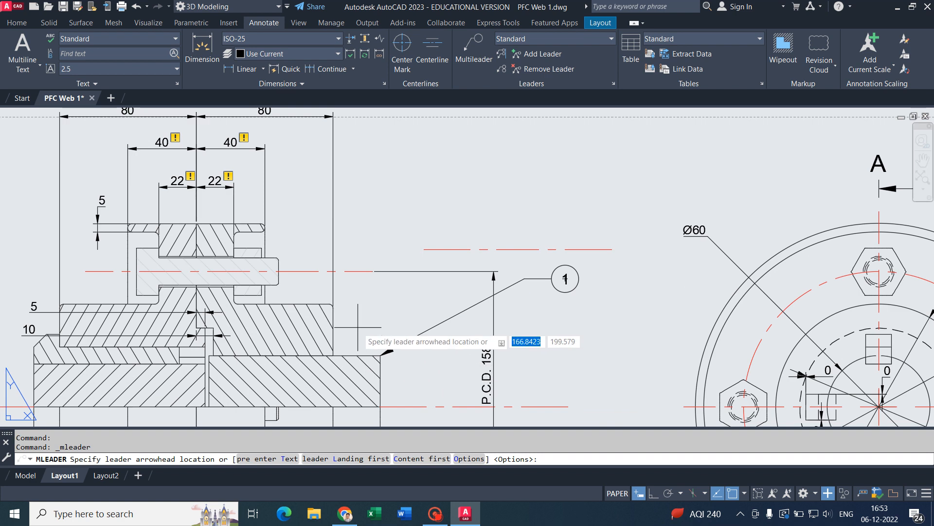
{"action": "left_click", "coordinate": [331, 307]}
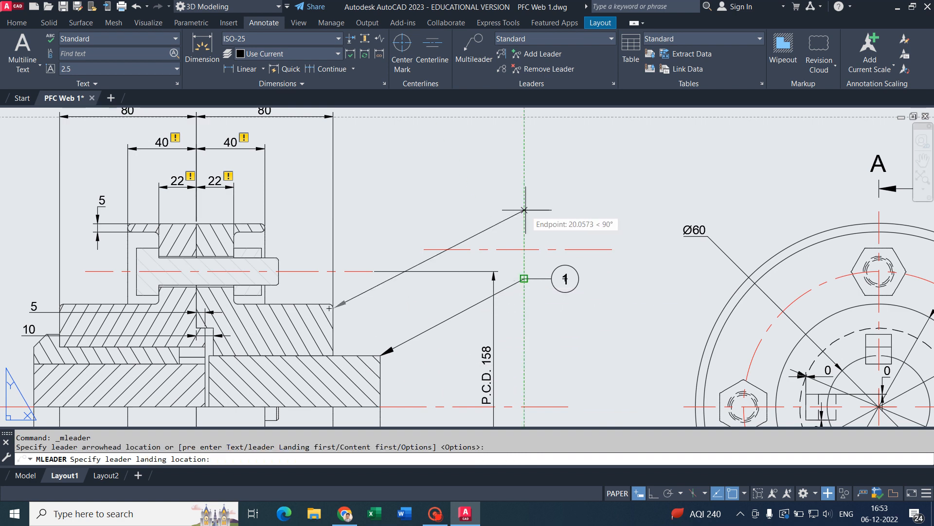
{"action": "left_click", "coordinate": [525, 209]}
{"action": "type", "text": "2"}
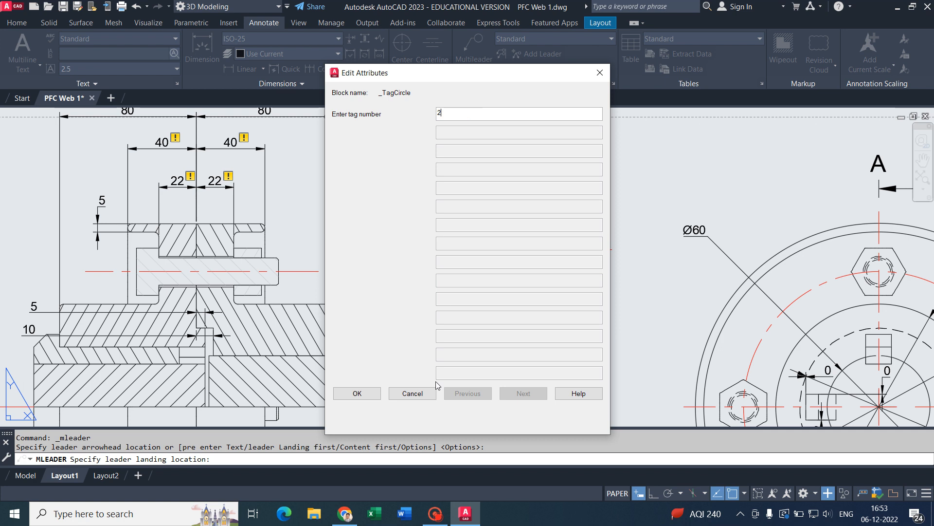
{"action": "left_click", "coordinate": [356, 393]}
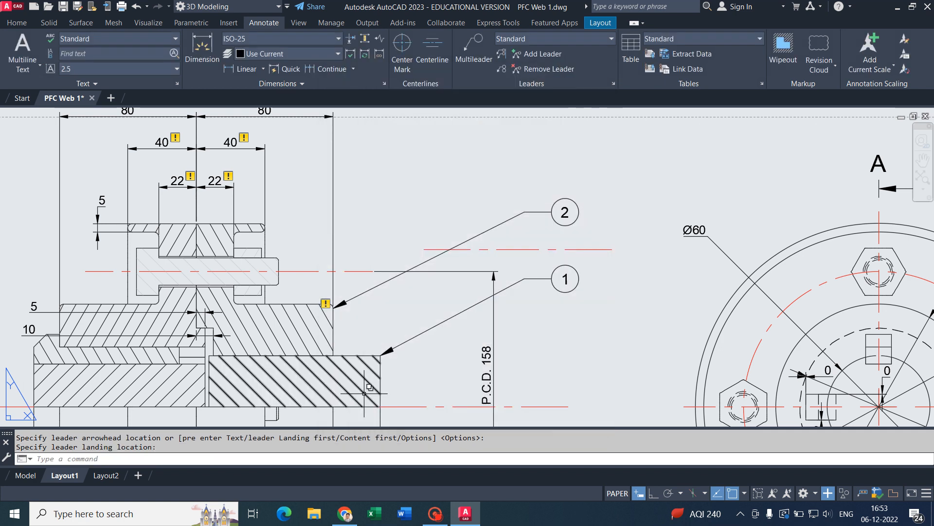
- Add a multileader balloon tagged 3 pointing to the end of the upper bolt, with its landing aligned above balloon 2's
{"action": "left_click", "coordinate": [473, 48]}
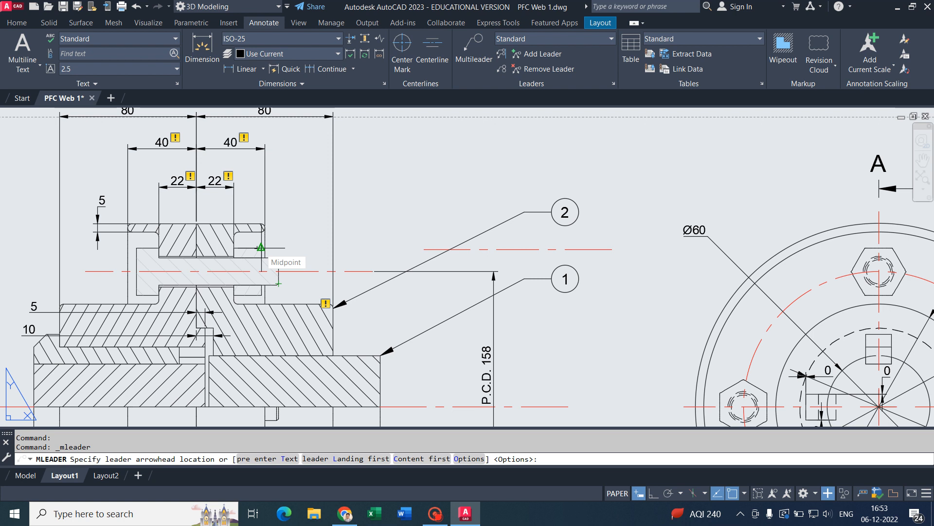
{"action": "left_click", "coordinate": [279, 271]}
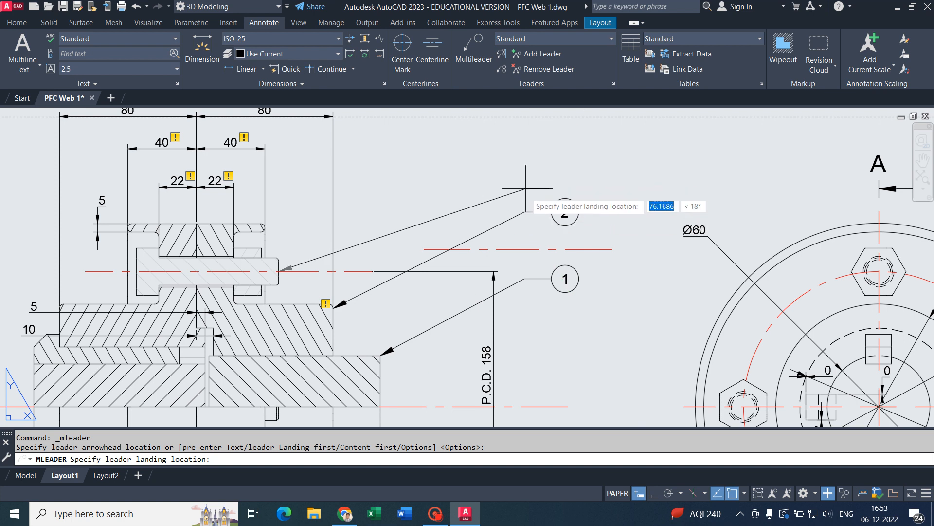
{"action": "left_click", "coordinate": [525, 174]}
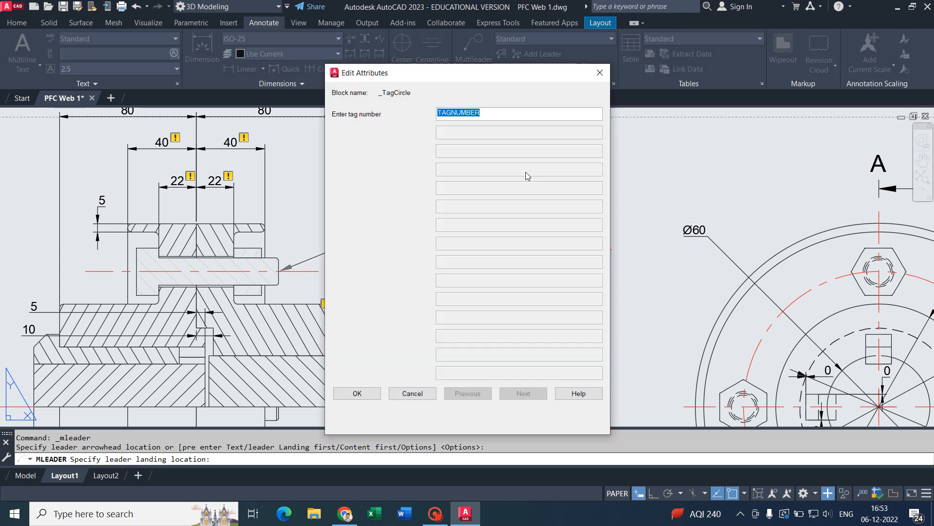
{"action": "type", "text": "3"}
{"action": "left_click", "coordinate": [362, 399]}
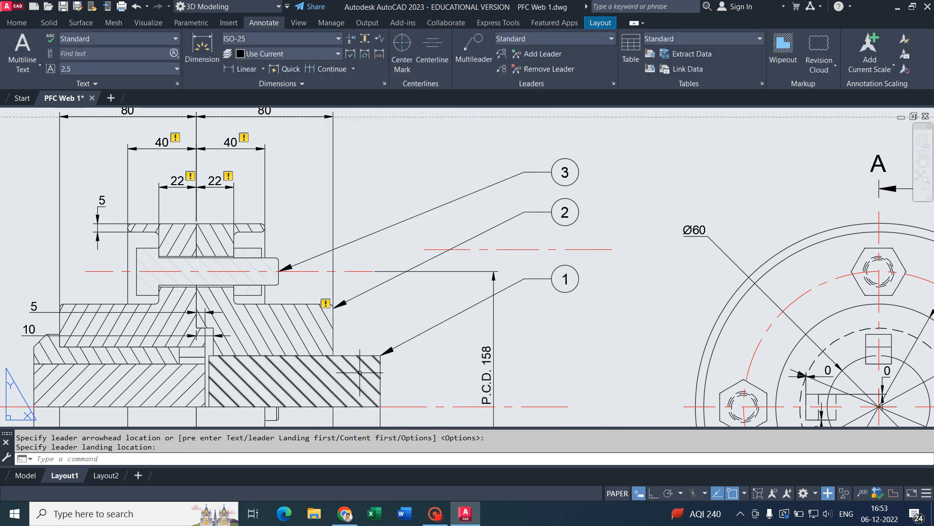
- Add a multileader balloon tagged 4 pointing to the upper bolt's nut, with its landing level with balloon 3's
{"action": "left_click", "coordinate": [465, 47]}
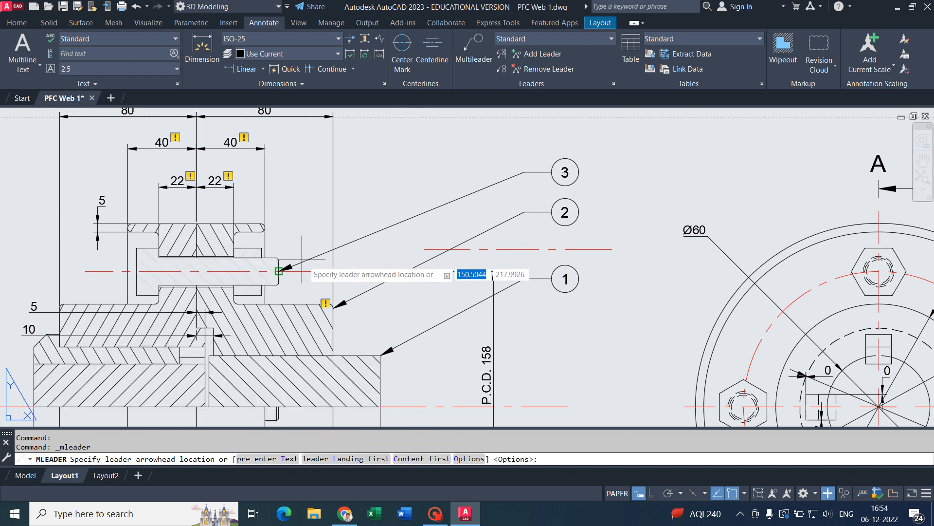
{"action": "left_click", "coordinate": [264, 245]}
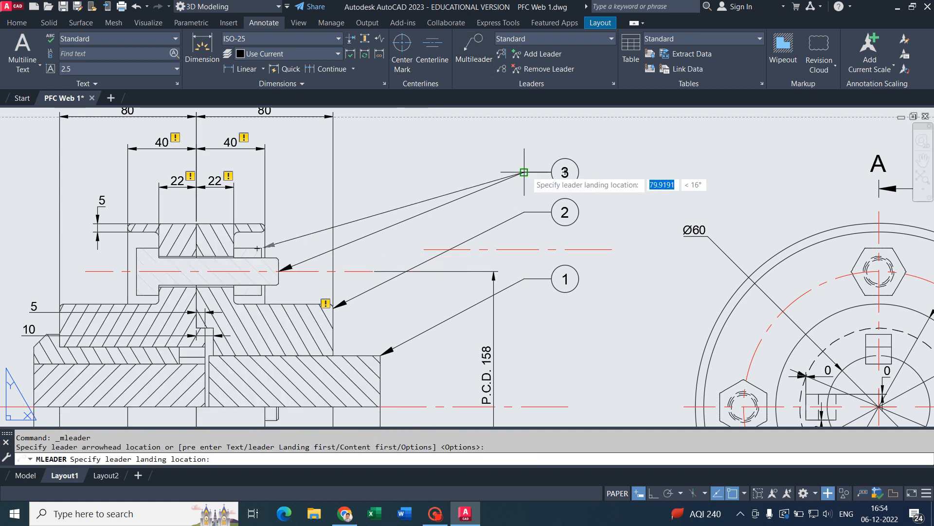
{"action": "left_click", "coordinate": [414, 172]}
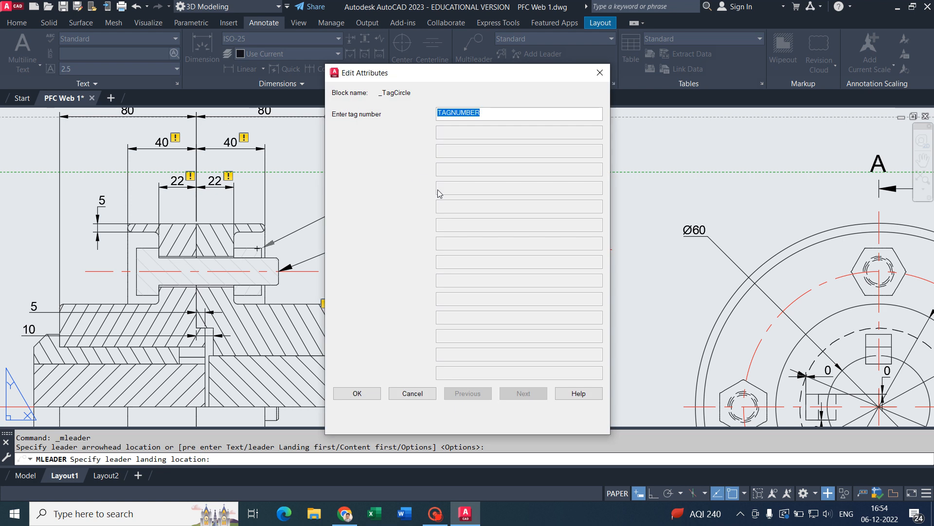
{"action": "type", "text": "4"}
{"action": "left_click", "coordinate": [361, 393]}
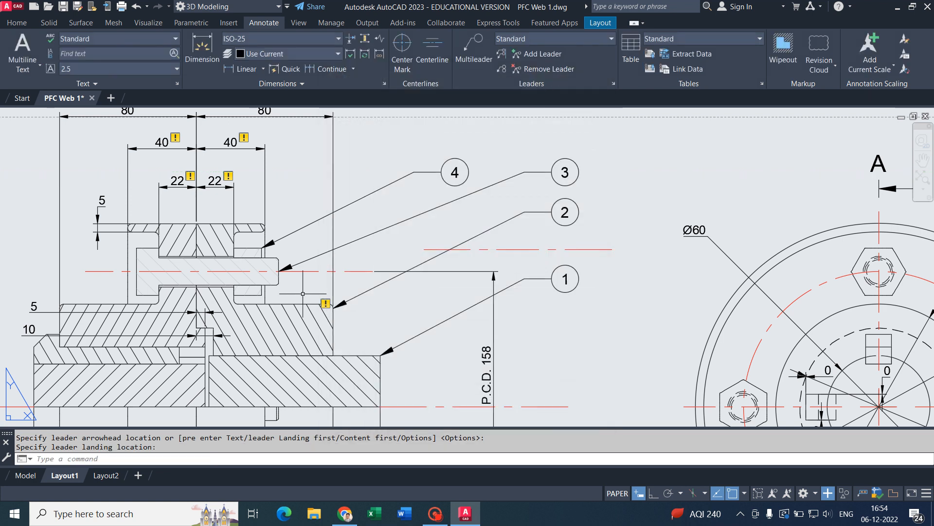
- Add a multileader balloon tagged 5 pointing to the right flange's upper outer corner, with its landing aligned above balloon 4's
{"action": "middle_click_drag", "start_coordinate": [300, 249], "coordinate": [417, 305]}
{"action": "left_click", "coordinate": [477, 55]}
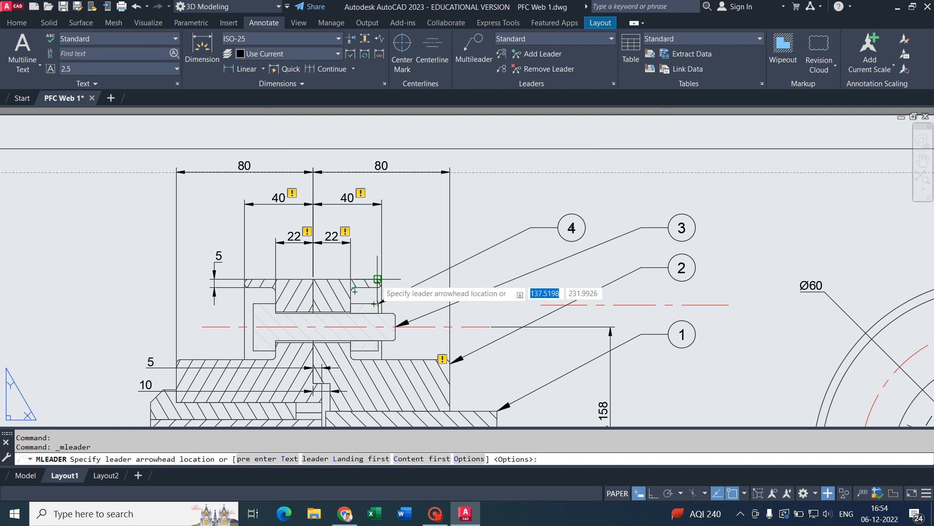
{"action": "left_click", "coordinate": [380, 279]}
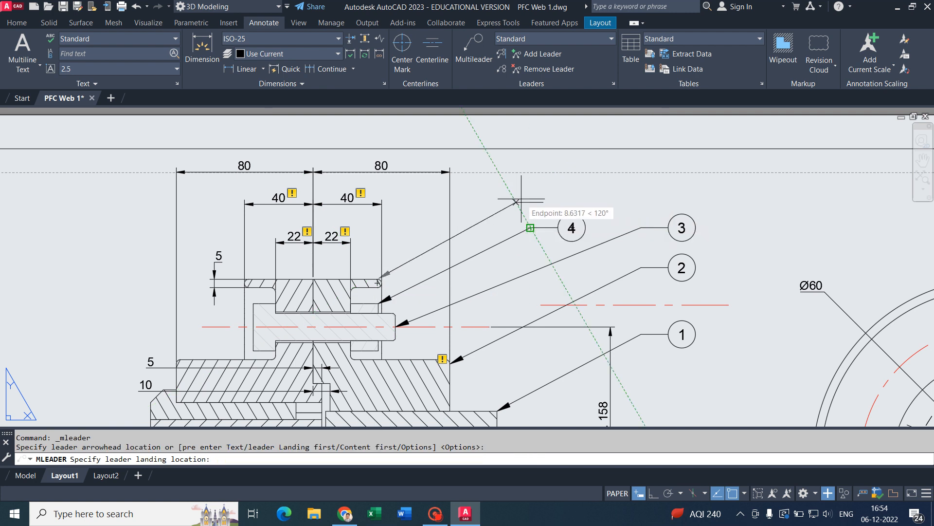
{"action": "left_click", "coordinate": [533, 191]}
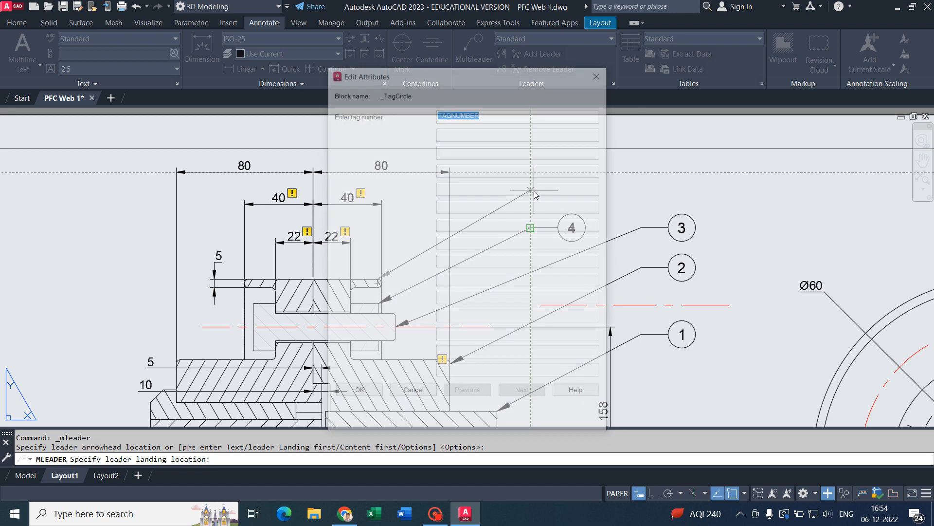
{"action": "type", "text": "5"}
{"action": "left_click", "coordinate": [357, 394]}
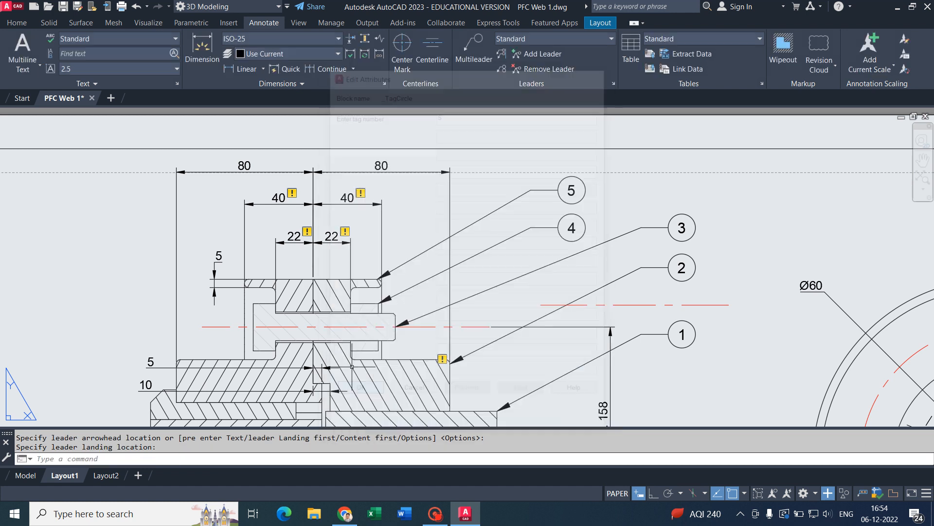
- Add a multileader balloon tagged 6 pointing to the left flange's upper outer corner, with its landing up and to the left
{"action": "middle_click_drag", "start_coordinate": [350, 263], "coordinate": [446, 256]}
{"action": "left_click", "coordinate": [473, 48]}
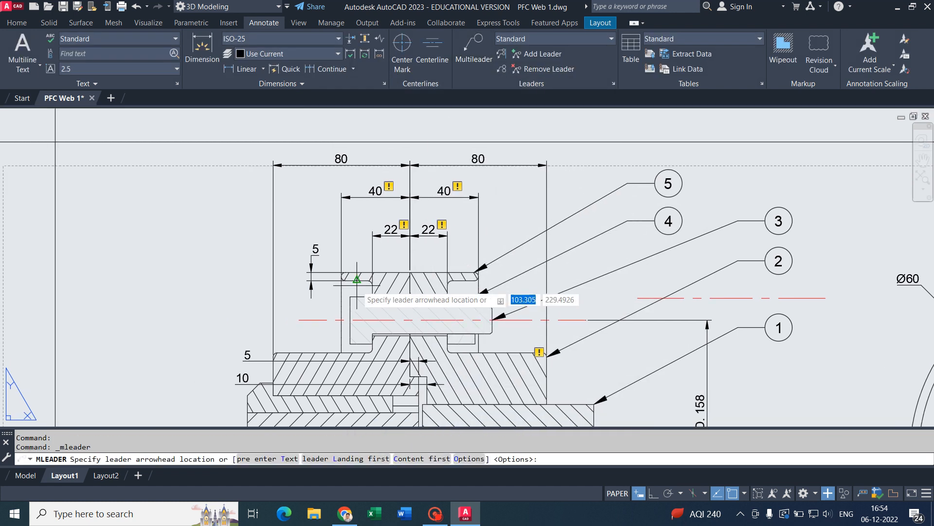
{"action": "left_click", "coordinate": [345, 272]}
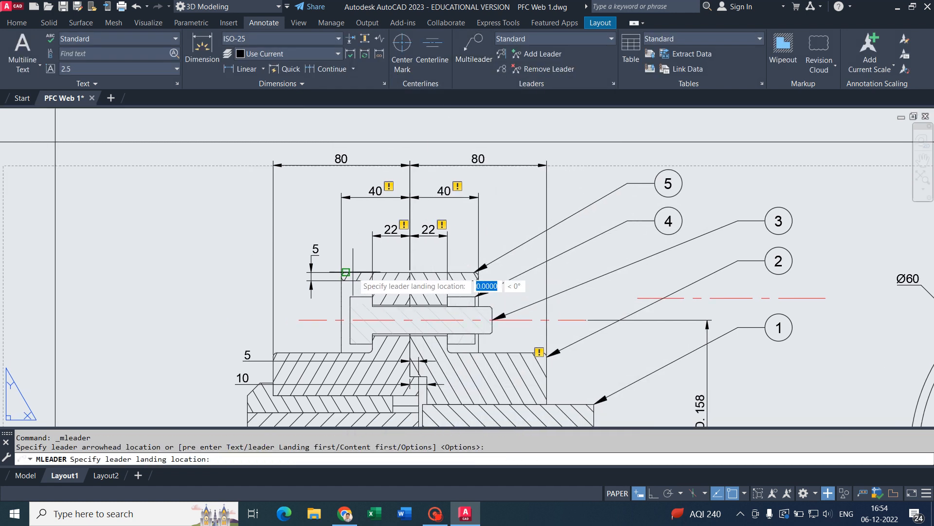
{"action": "left_click", "coordinate": [255, 177]}
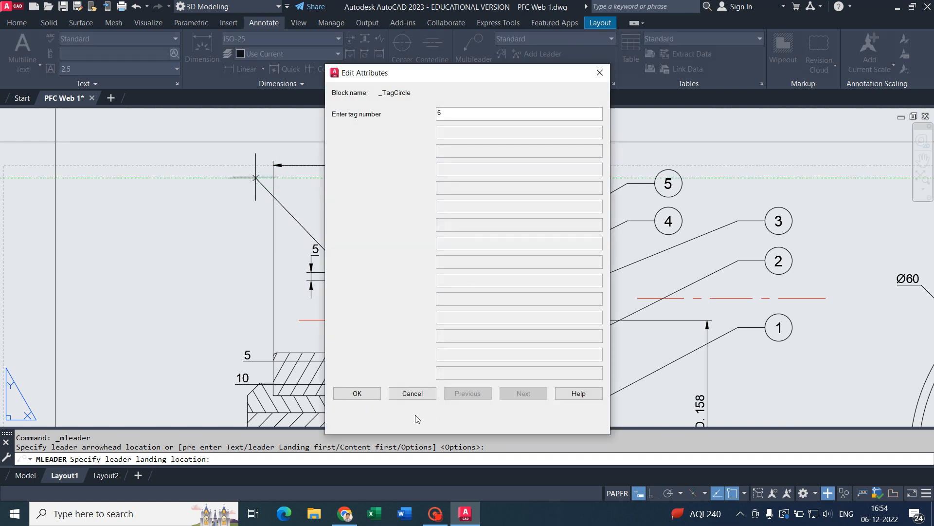
{"action": "left_click", "coordinate": [366, 397]}
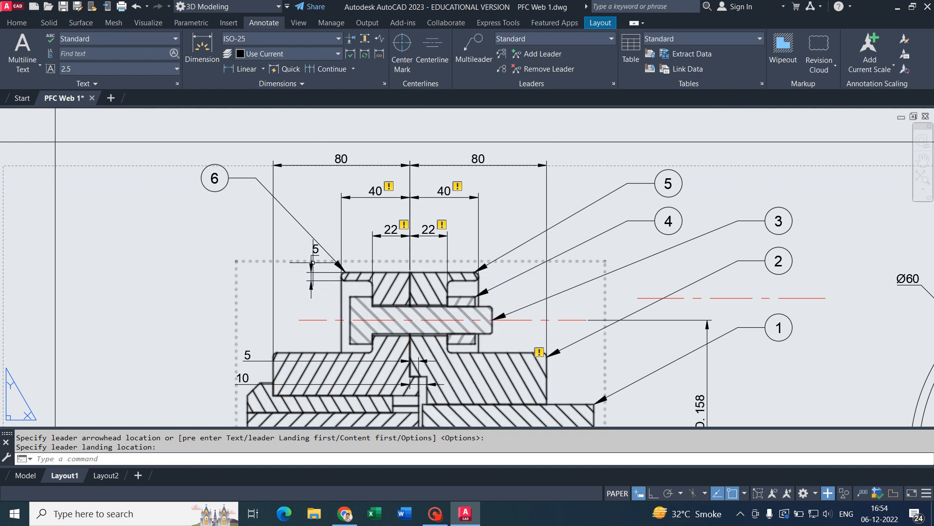
- Add a multileader balloon tagged 7 pointing to the left hub's upper outer corner, with its landing below and left of balloon 6's
{"action": "left_click", "coordinate": [474, 48]}
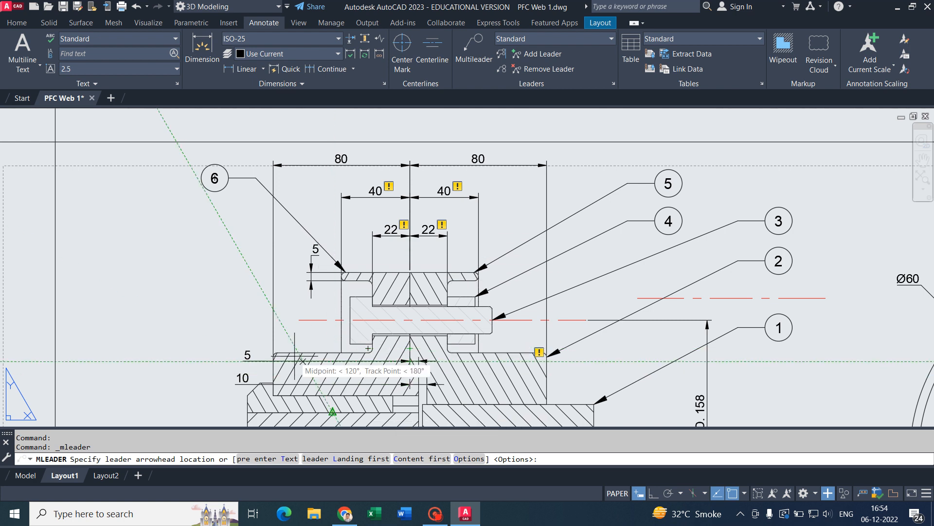
{"action": "scroll", "coordinate": [294, 349], "scroll_direction": "up", "scroll_amount": 3}
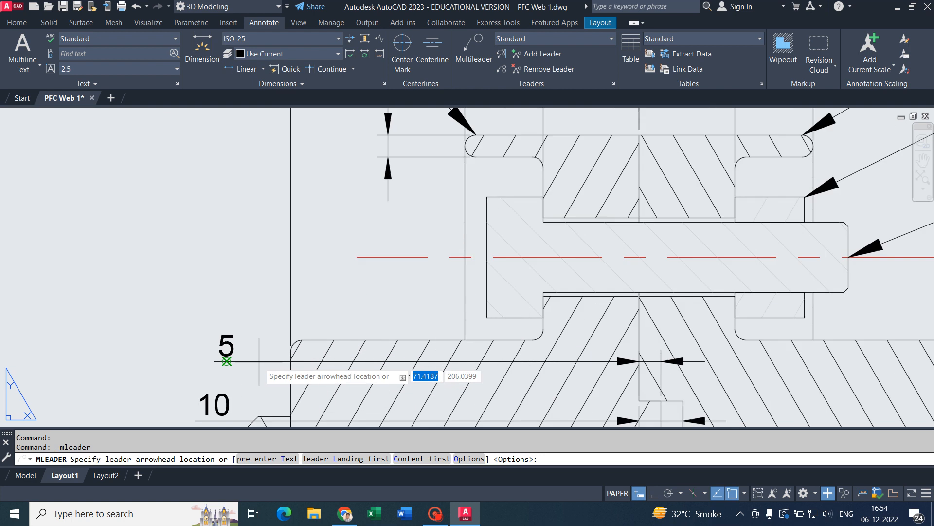
{"action": "left_click", "coordinate": [274, 358]}
{"action": "scroll", "coordinate": [274, 357], "scroll_direction": "down", "scroll_amount": 2}
{"action": "scroll", "coordinate": [292, 349], "scroll_direction": "down", "scroll_amount": 2}
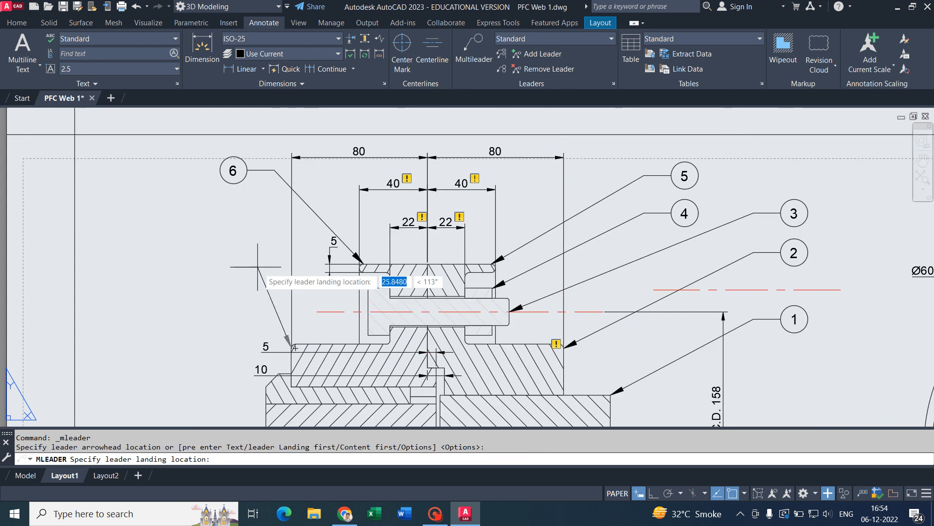
{"action": "left_click", "coordinate": [212, 277]}
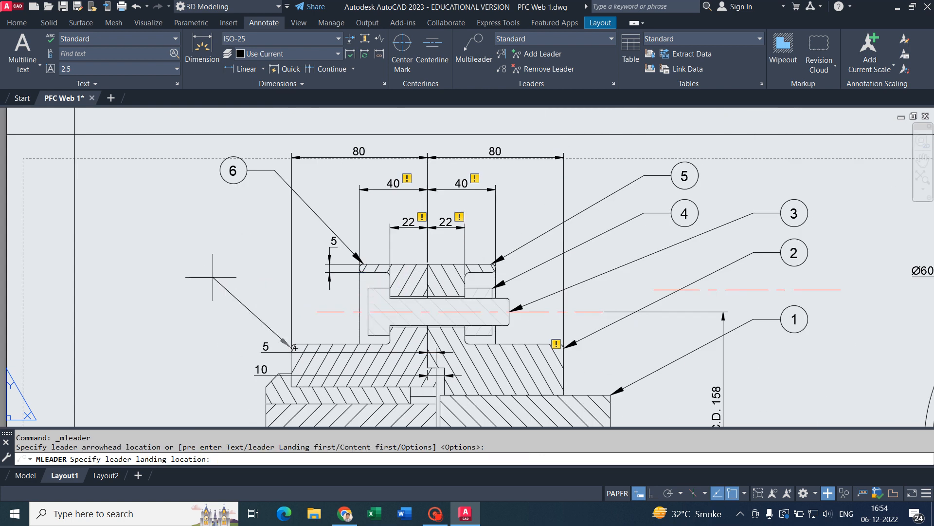
{"action": "type", "text": "7"}
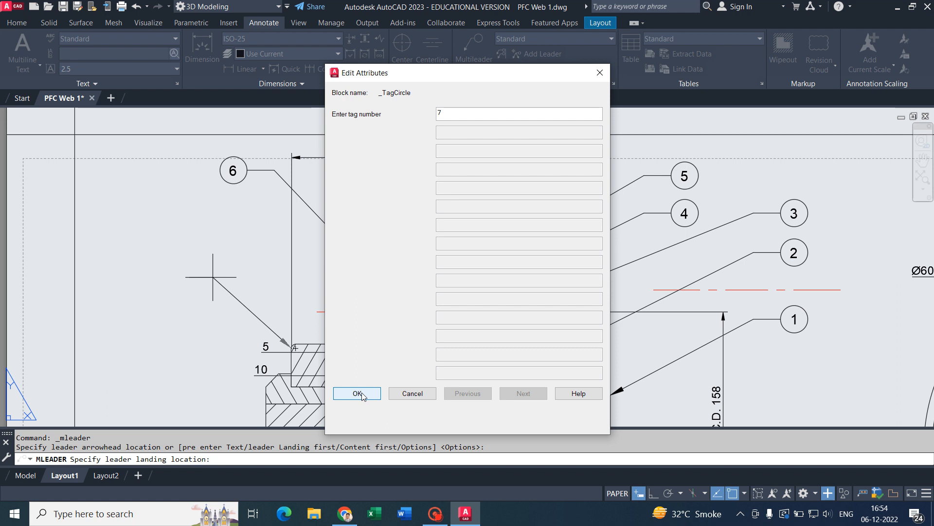
{"action": "left_click", "coordinate": [358, 393]}
- Add a multileader balloon tagged 8 pointing to the outer end of the left key, with its landing aligned below balloon 7's
{"action": "left_click", "coordinate": [465, 56]}
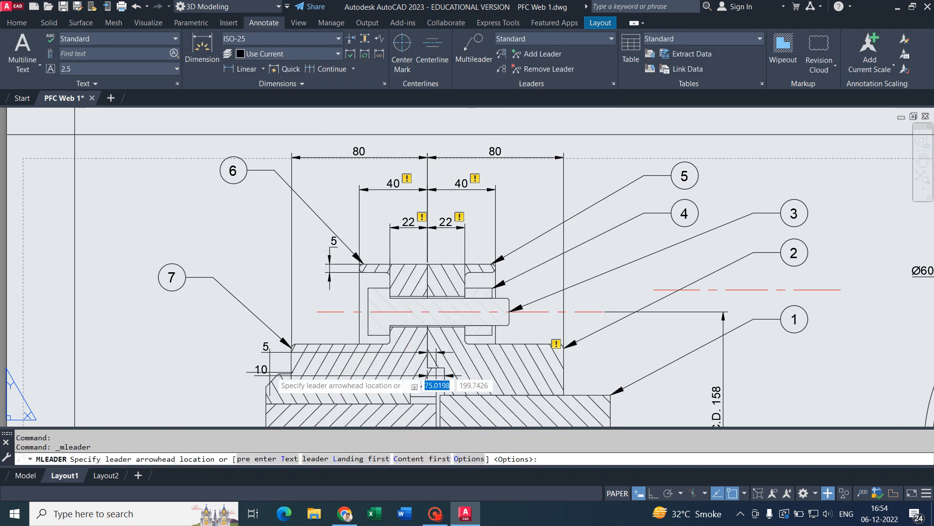
{"action": "left_click", "coordinate": [266, 387]}
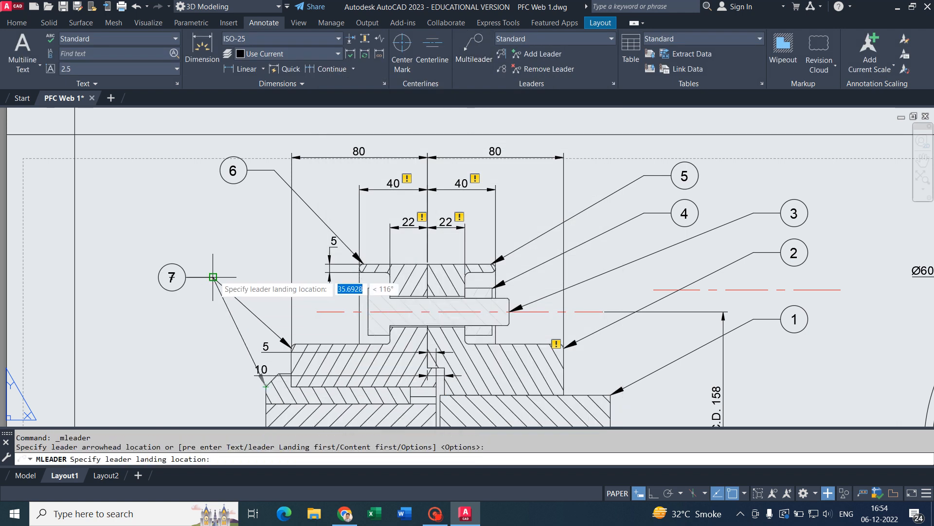
{"action": "left_click", "coordinate": [213, 334]}
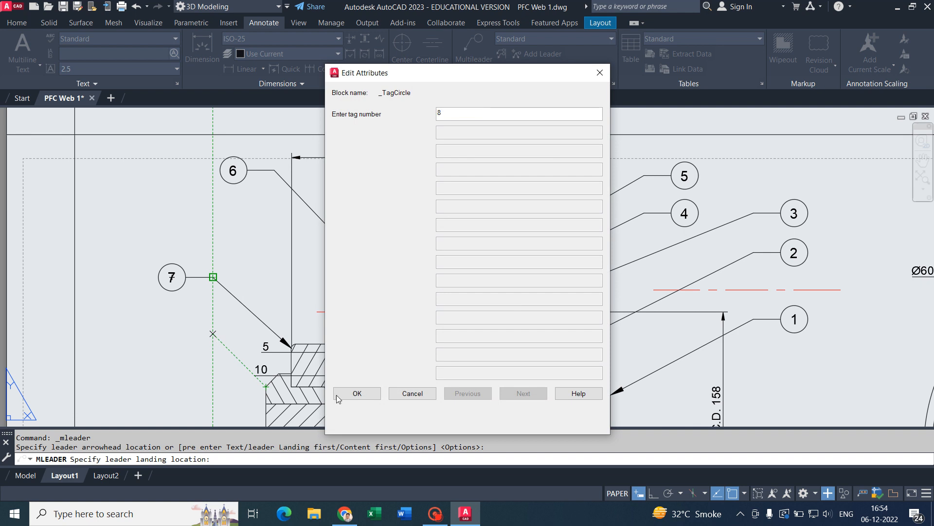
{"action": "left_click", "coordinate": [357, 393]}
- Add a multileader balloon tagged 9 pointing to the left shaft's outer end, with its landing aligned below balloon 8's
{"action": "left_click", "coordinate": [473, 47]}
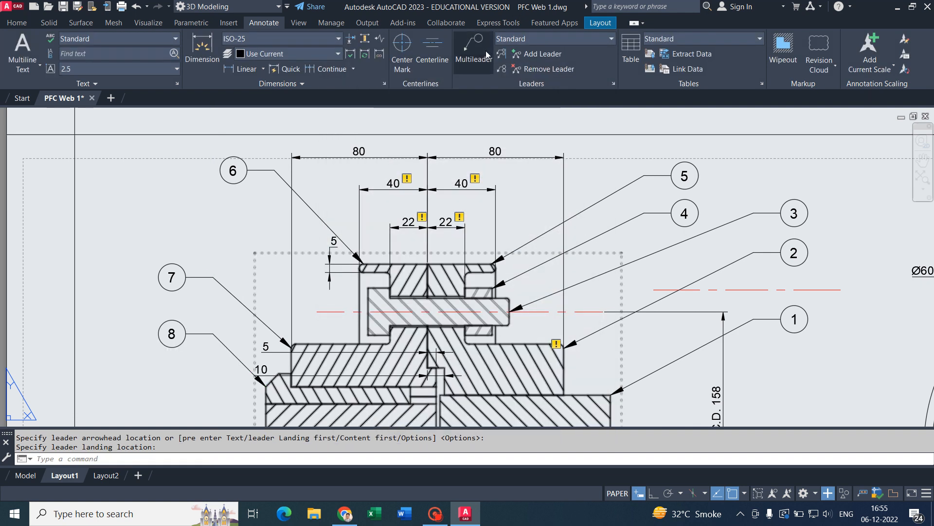
{"action": "middle_click_drag", "start_coordinate": [265, 333], "coordinate": [317, 124]}
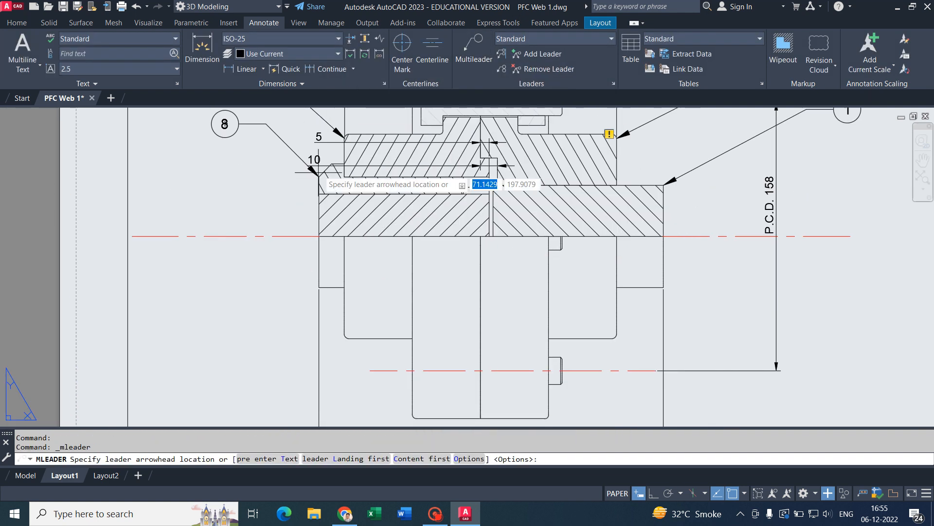
{"action": "left_click", "coordinate": [319, 214]}
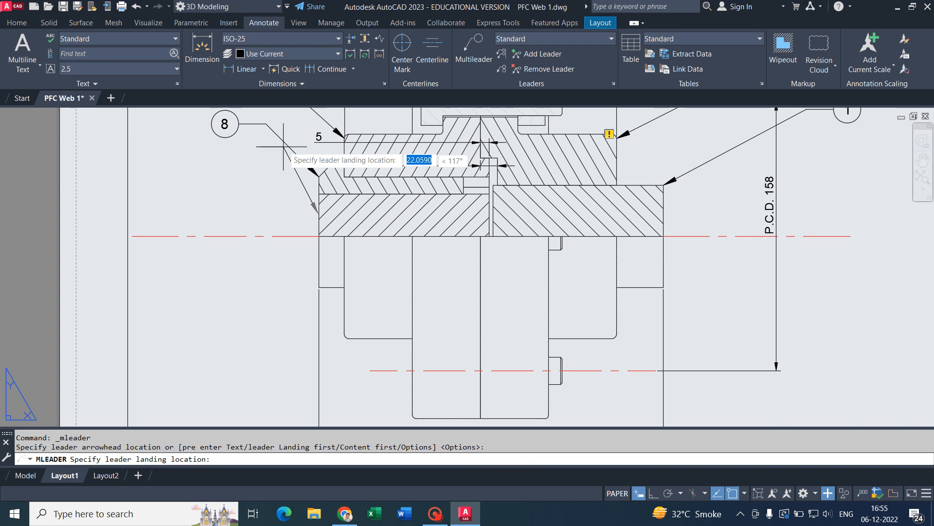
{"action": "left_click", "coordinate": [266, 167]}
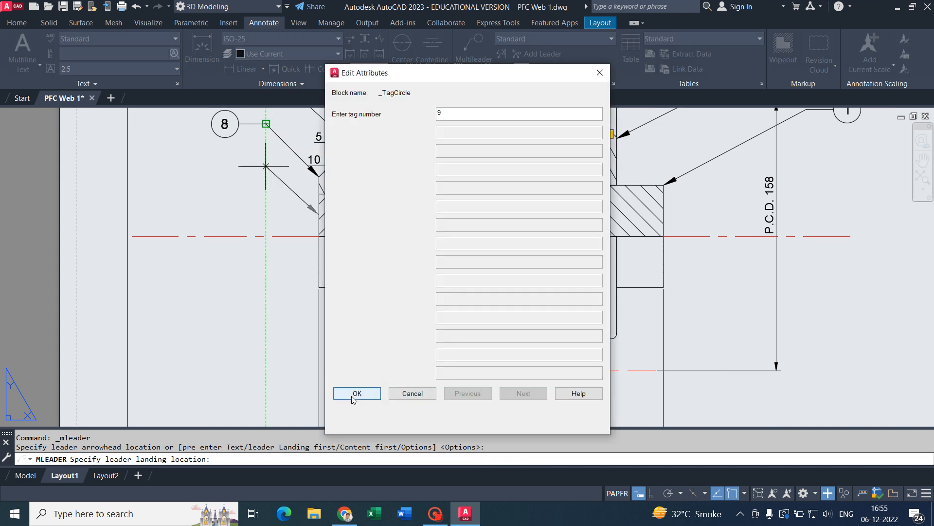
{"action": "left_click", "coordinate": [350, 393]}
{"action": "scroll", "coordinate": [514, 252], "scroll_direction": "down", "scroll_amount": 2}
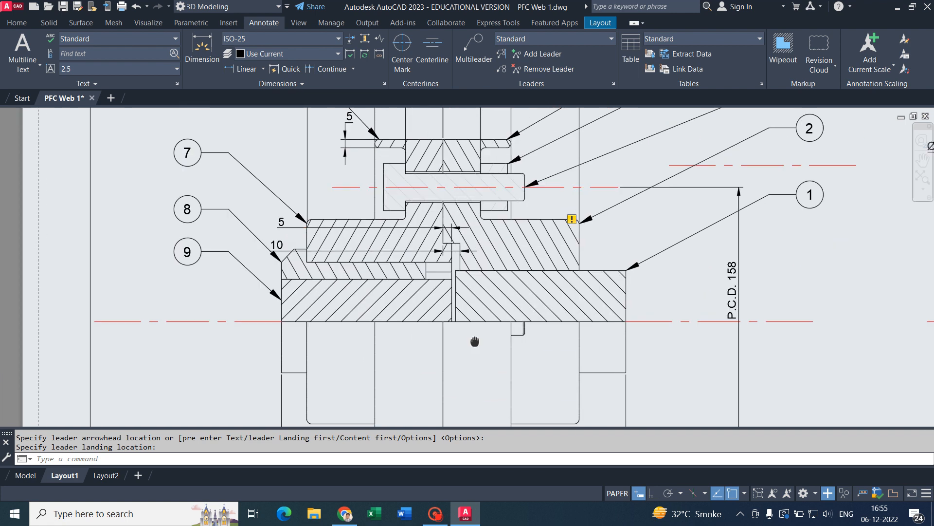
- Review the Standard multileader style's content, leader structure and leader format settings
{"action": "scroll", "coordinate": [607, 120], "scroll_direction": "up", "scroll_amount": 2}
{"action": "left_click", "coordinate": [614, 84]}
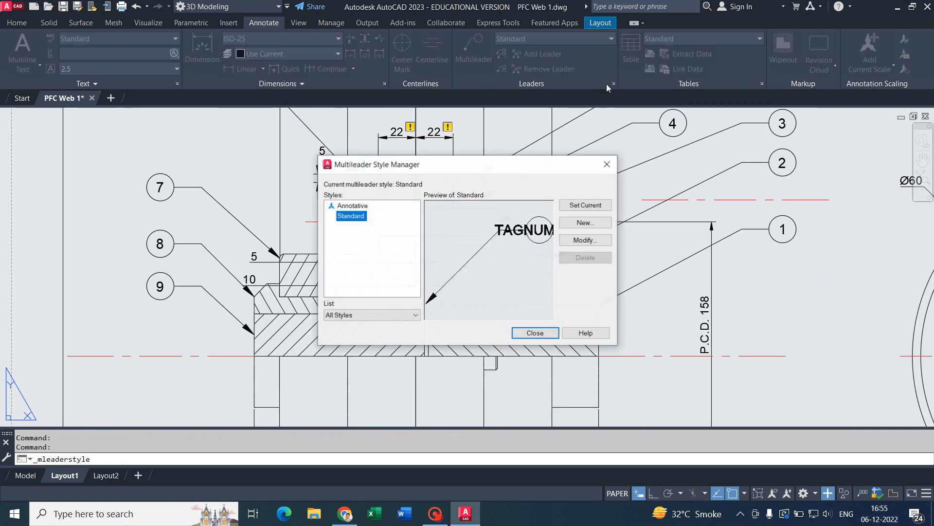
{"action": "left_click", "coordinate": [591, 241]}
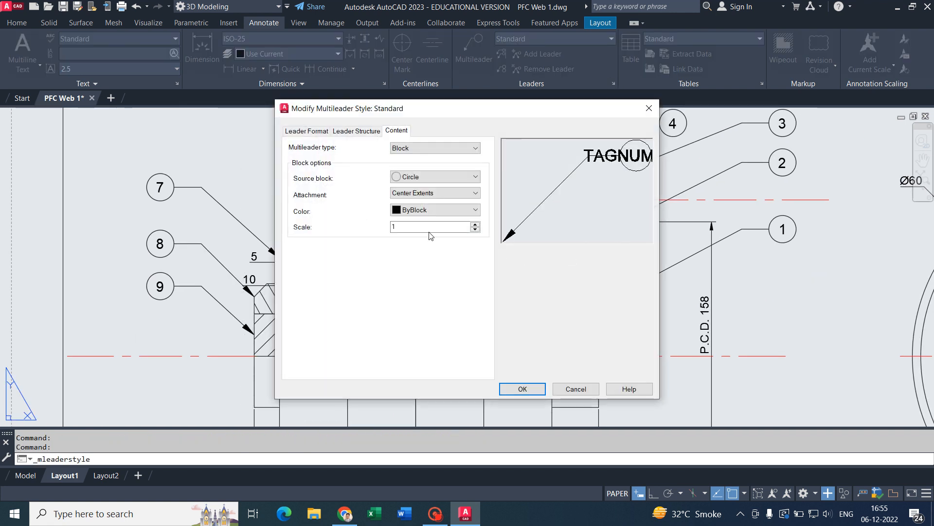
{"action": "left_click", "coordinate": [344, 132]}
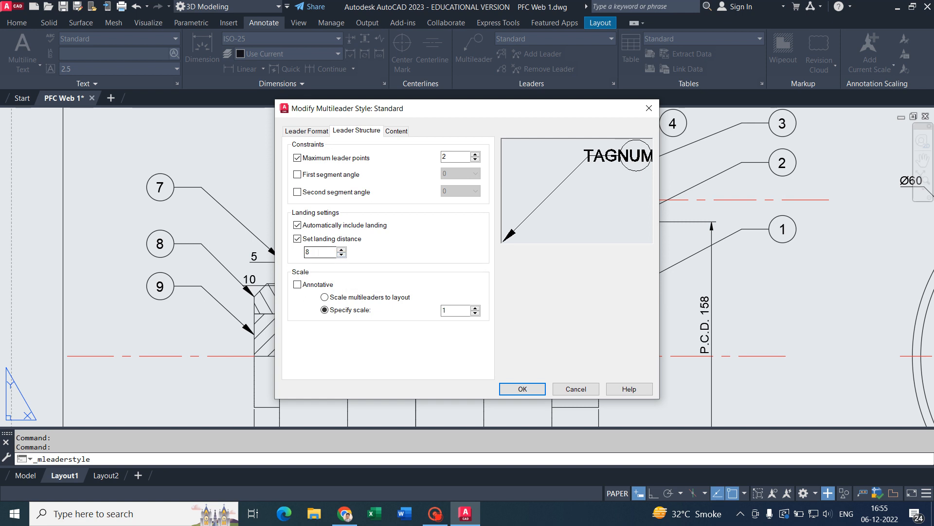
{"action": "left_click", "coordinate": [295, 133]}
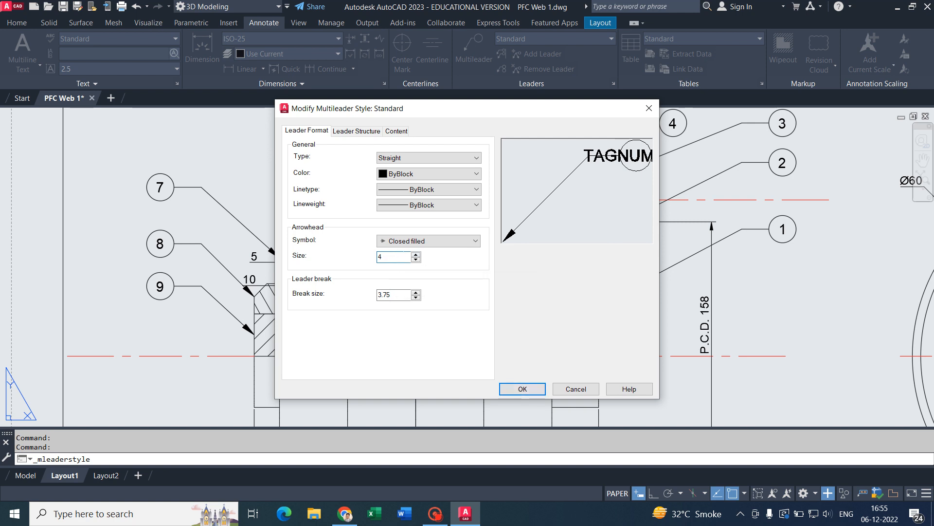
{"action": "left_click", "coordinate": [523, 389]}
{"action": "left_click", "coordinate": [534, 334]}
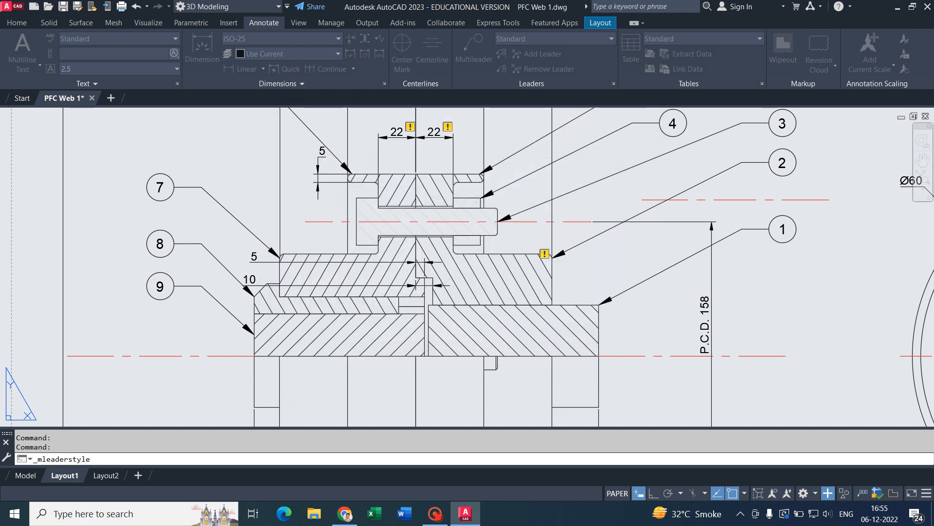
- Set up an empty table in the Standard style with 4 columns and 7 data rows for insertion
{"action": "scroll", "coordinate": [574, 336], "scroll_direction": "down", "scroll_amount": 5}
{"action": "scroll", "coordinate": [614, 336], "scroll_direction": "up", "scroll_amount": 3}
{"action": "middle_click_drag", "start_coordinate": [641, 351], "coordinate": [594, 323]}
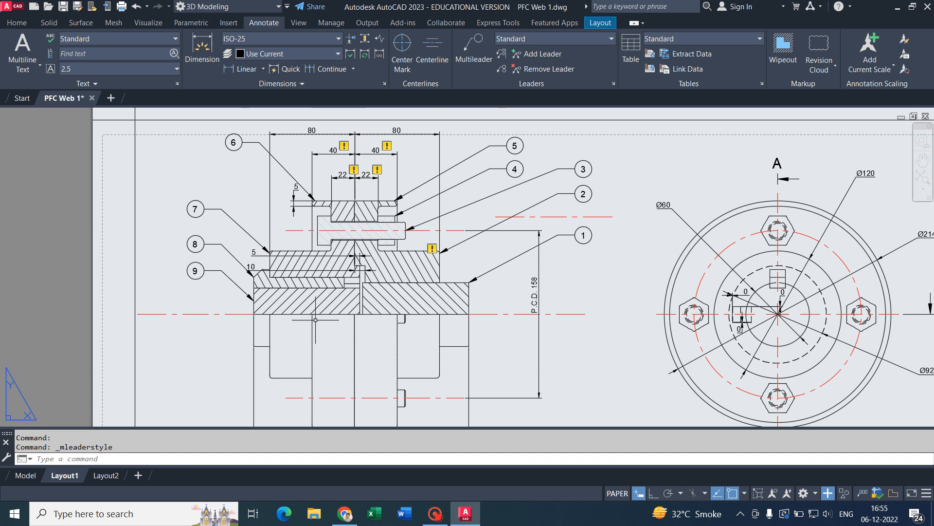
{"action": "scroll", "coordinate": [465, 230], "scroll_direction": "down", "scroll_amount": 2}
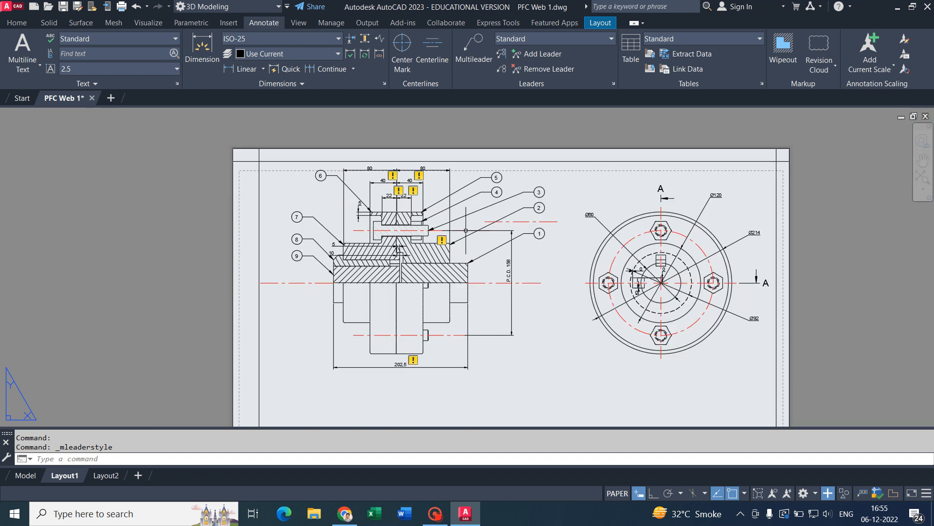
{"action": "mouse_move", "coordinate": [494, 295]}
{"action": "middle_mouse_down"}
{"action": "mouse_move", "coordinate": [429, 272]}
{"action": "mouse_move", "coordinate": [425, 213]}
{"action": "middle_mouse_up"}
{"action": "mouse_move", "coordinate": [293, 348]}
{"action": "middle_mouse_down"}
{"action": "mouse_move", "coordinate": [324, 334]}
{"action": "mouse_move", "coordinate": [328, 344]}
{"action": "middle_mouse_up"}
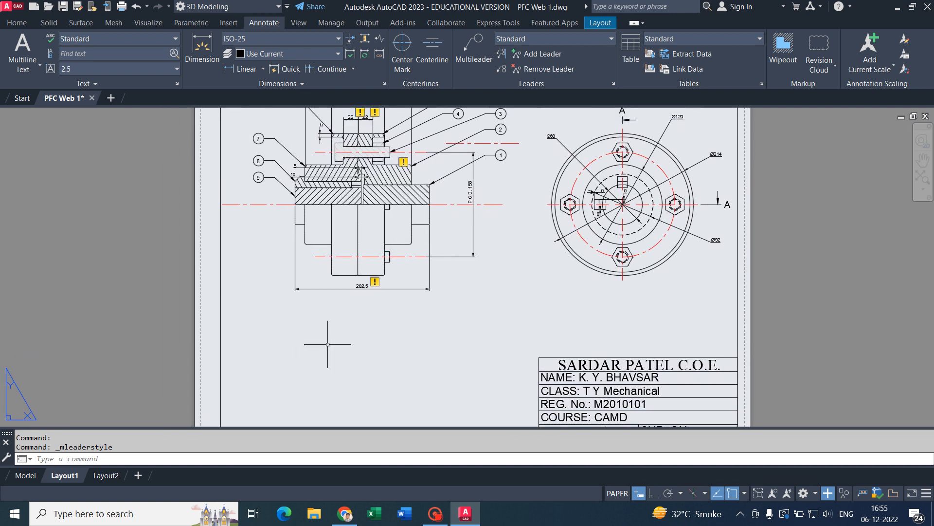
{"action": "left_click", "coordinate": [631, 53]}
{"action": "left_click", "coordinate": [498, 195]}
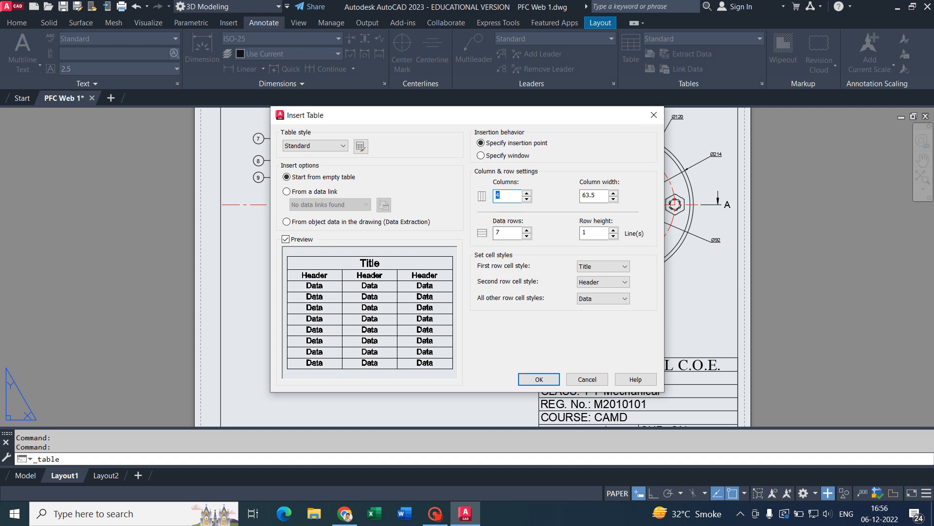
{"action": "double_click", "coordinate": [501, 233]}
{"action": "left_click", "coordinate": [544, 382]}
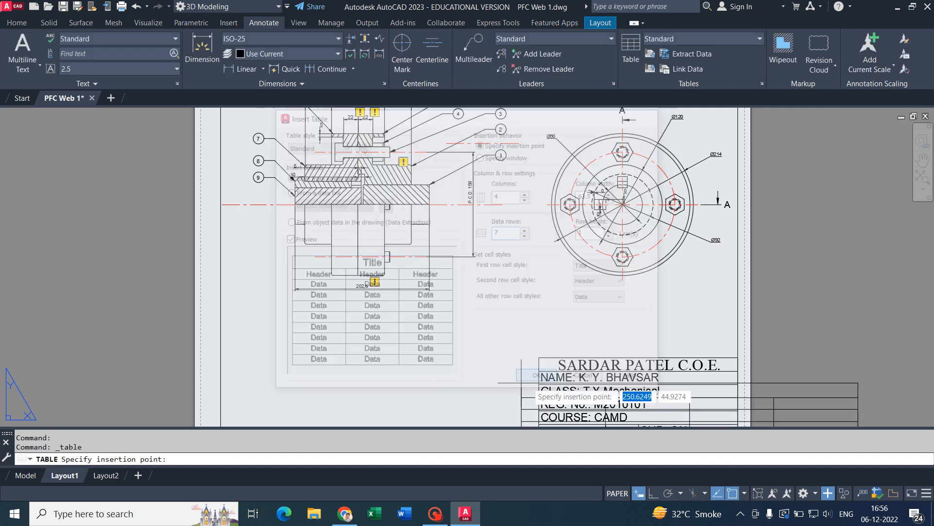
- Place the table in the empty area outside the sheet, to the left of its lower half
{"action": "scroll", "coordinate": [281, 283], "scroll_direction": "down", "scroll_amount": 4}
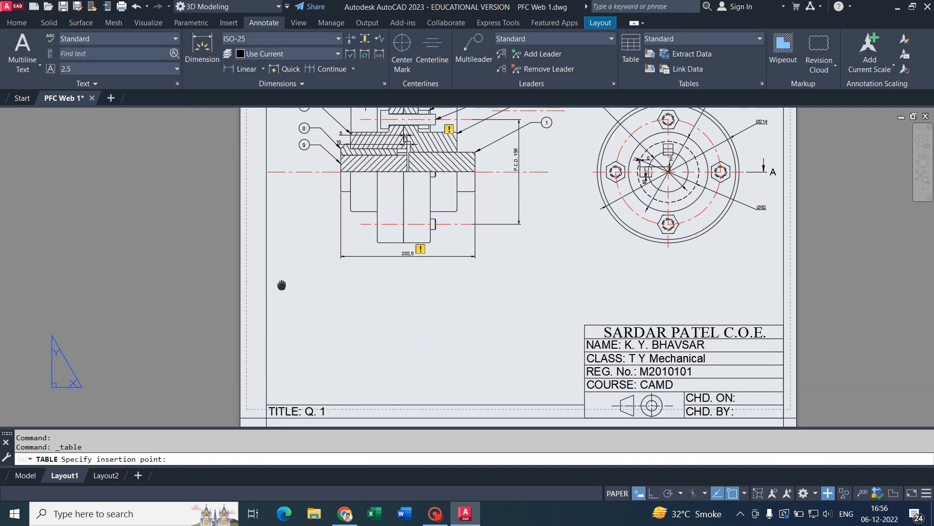
{"action": "scroll", "coordinate": [197, 262], "scroll_direction": "up", "scroll_amount": 2}
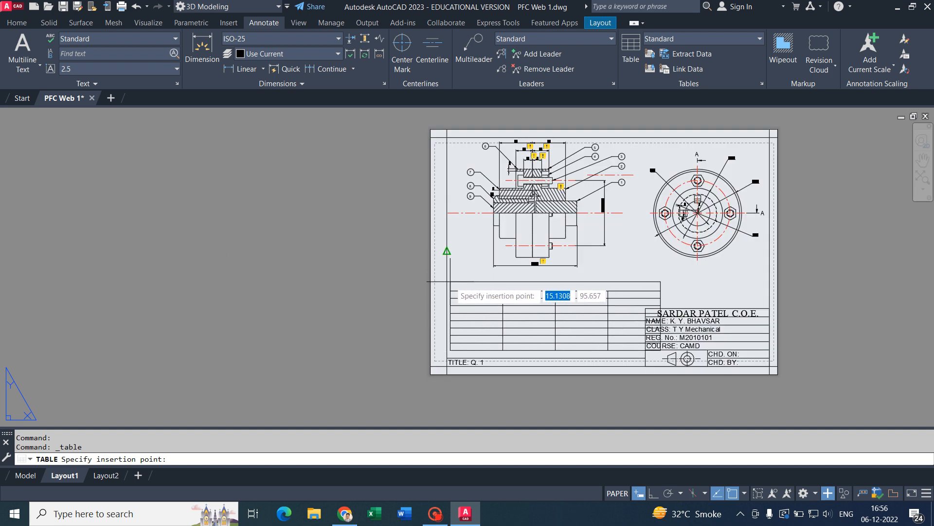
{"action": "scroll", "coordinate": [441, 277], "scroll_direction": "up", "scroll_amount": 4}
{"action": "scroll", "coordinate": [239, 268], "scroll_direction": "down", "scroll_amount": 2}
{"action": "middle_click_drag", "start_coordinate": [74, 300], "coordinate": [311, 263]}
{"action": "left_click", "coordinate": [203, 251]}
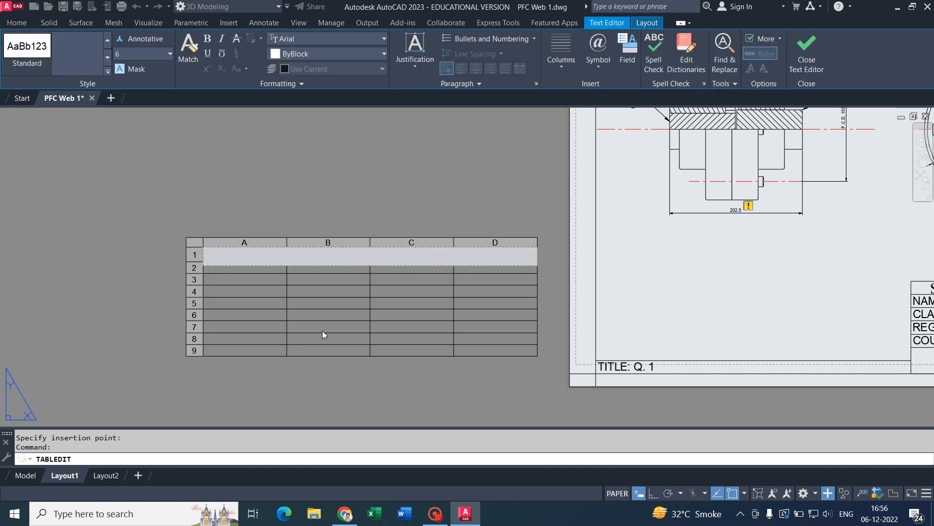
- Title the table "Bill of Material" and enter the column headers Part No., Part Name, Material and Qty
{"action": "type", "text": "Bill of Material"}
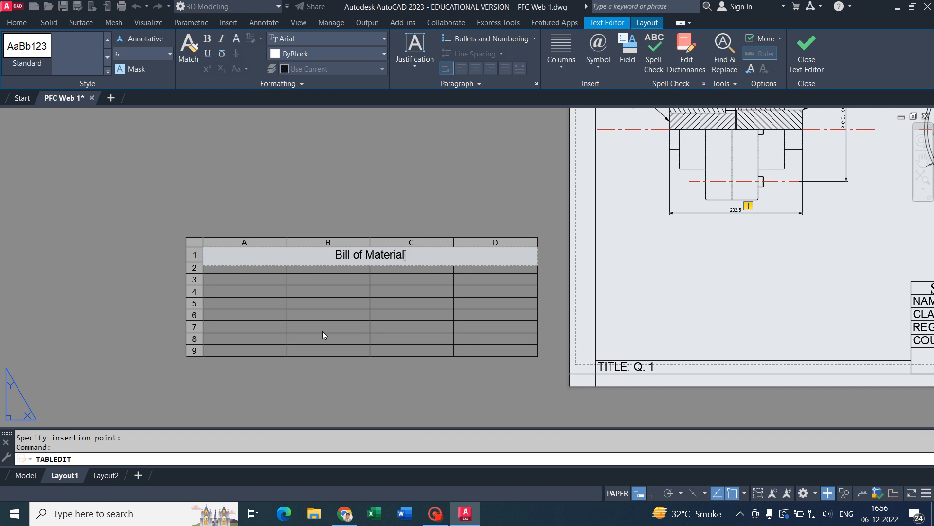
{"action": "key", "text": "Tab"}
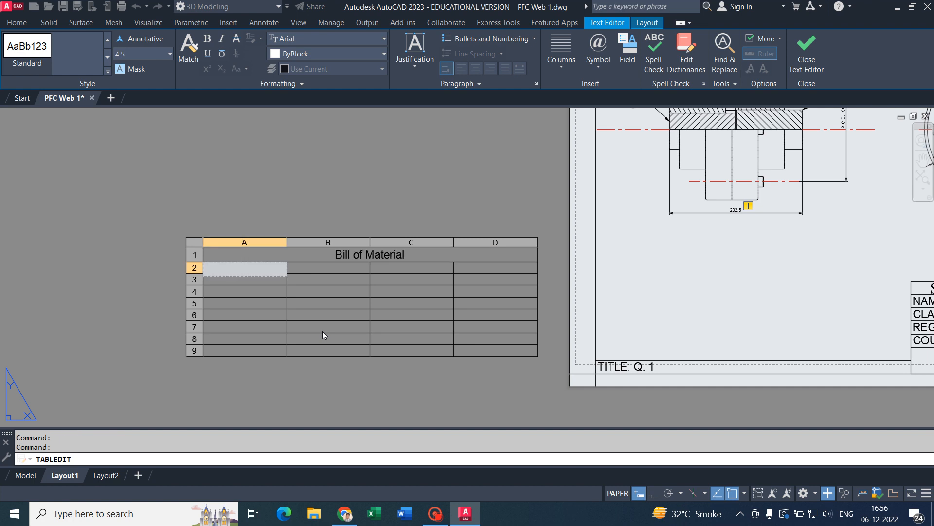
{"action": "type", "text": "Part No."}
{"action": "key", "text": "Tab"}
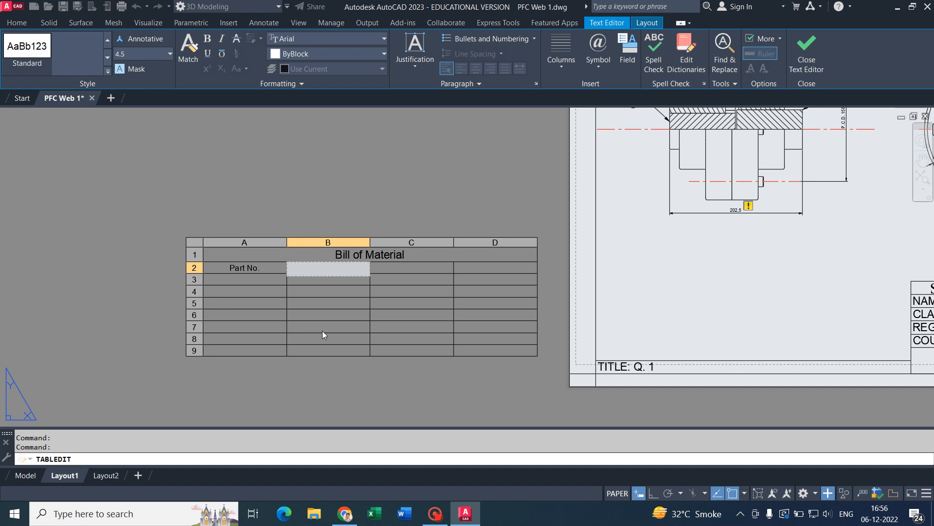
{"action": "type", "text": "Part Name"}
{"action": "key", "text": "Tab"}
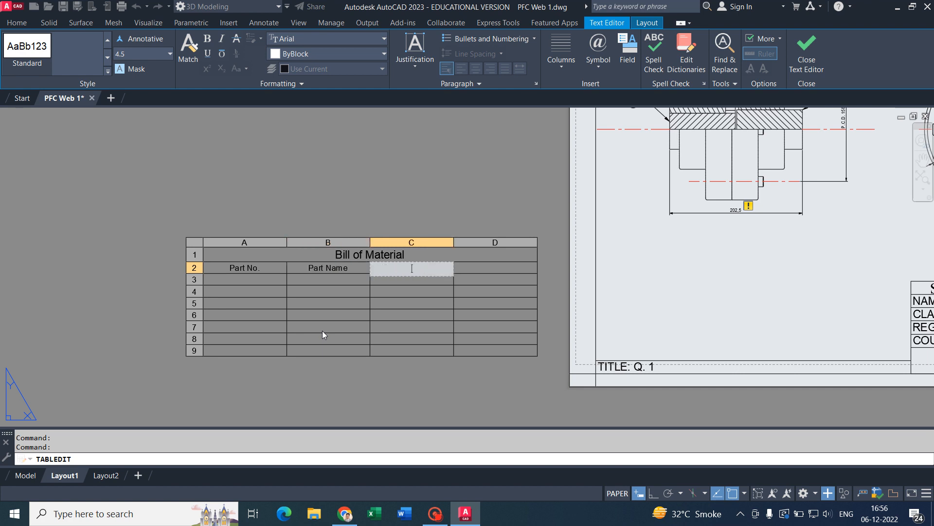
{"action": "type", "text": "Material"}
{"action": "key", "text": "Tab"}
{"action": "type", "text": "Qty."}
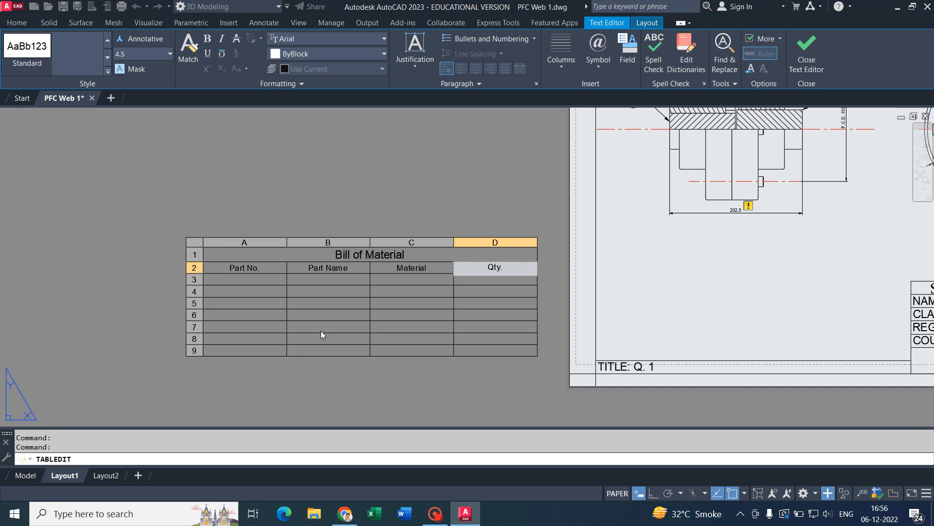
- Finish the header text and narrow the Part No. column to about 60% of its width
{"action": "key", "text": "Escape"}
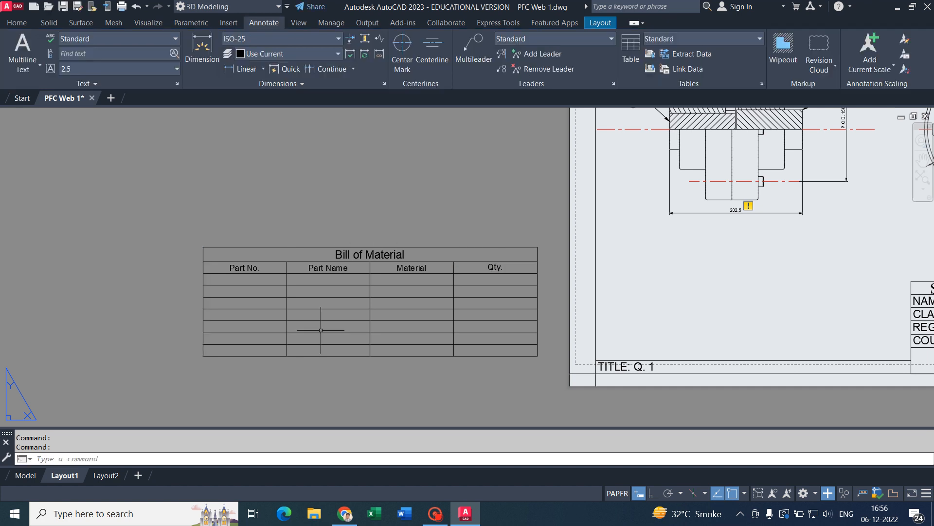
{"action": "left_click", "coordinate": [261, 280]}
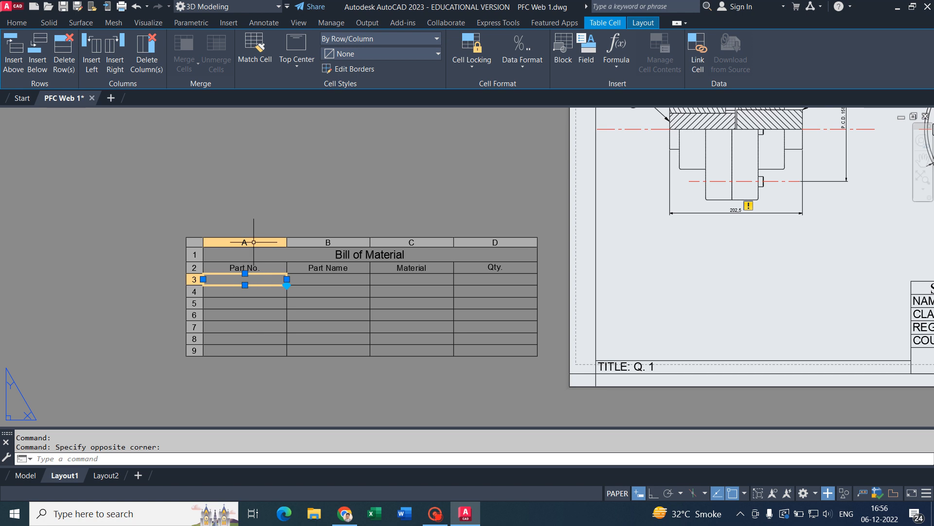
{"action": "left_click", "coordinate": [253, 241]}
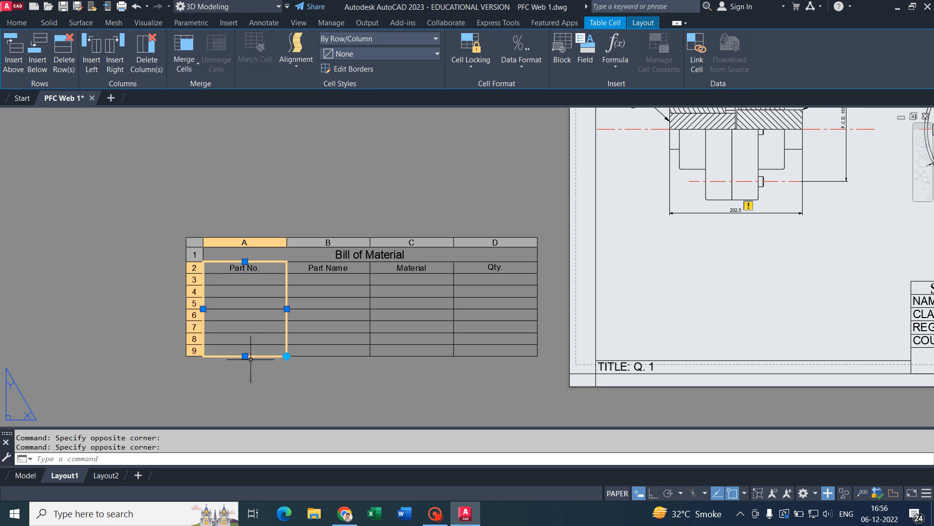
{"action": "left_click", "coordinate": [287, 308]}
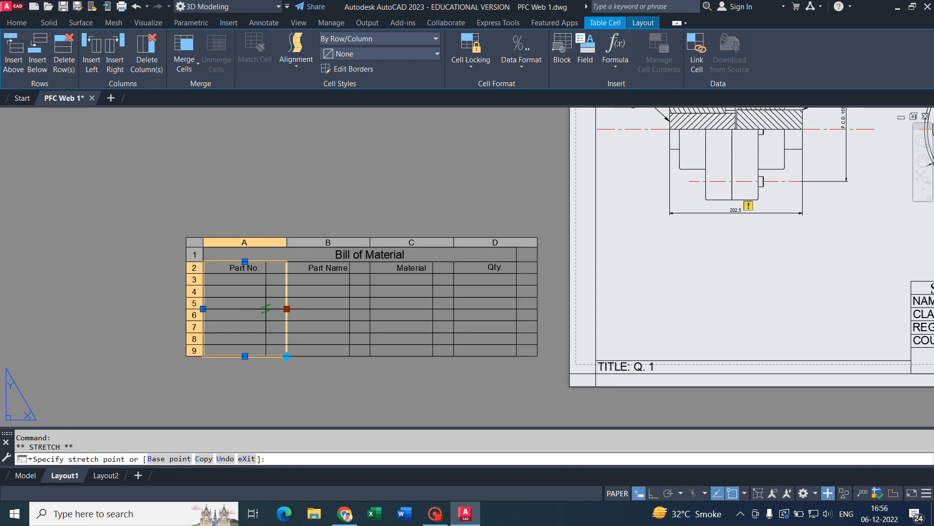
{"action": "left_click", "coordinate": [254, 309]}
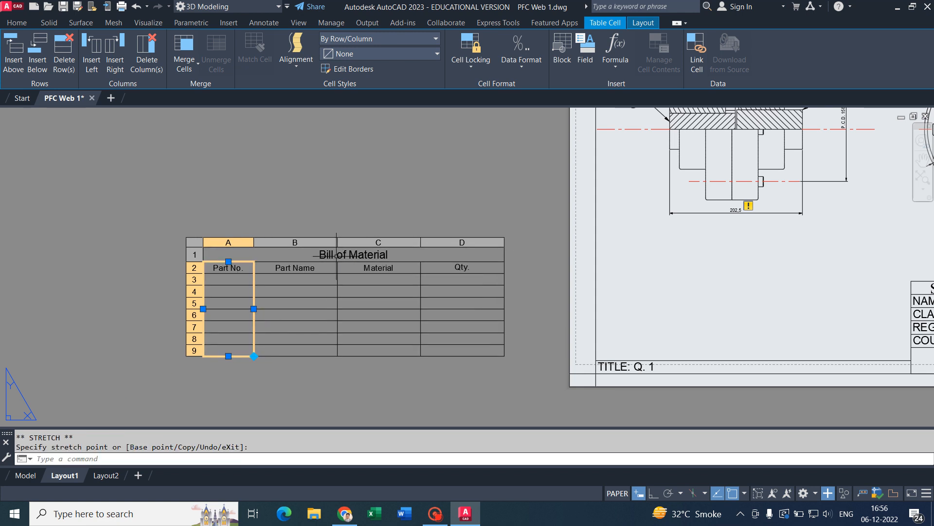
- Narrow the Qty. column to about half its width and the Material column to slightly more than half
{"action": "left_click", "coordinate": [476, 239]}
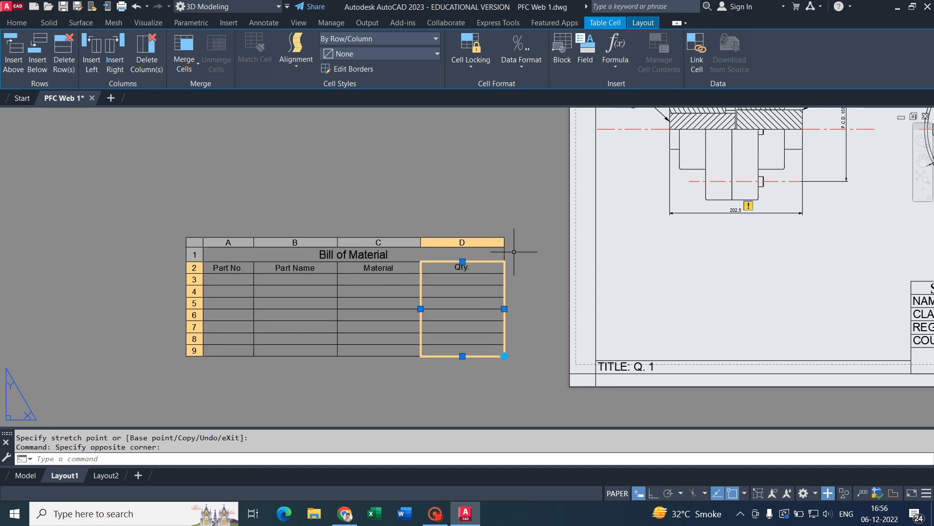
{"action": "left_click", "coordinate": [504, 309]}
{"action": "left_click", "coordinate": [463, 309]}
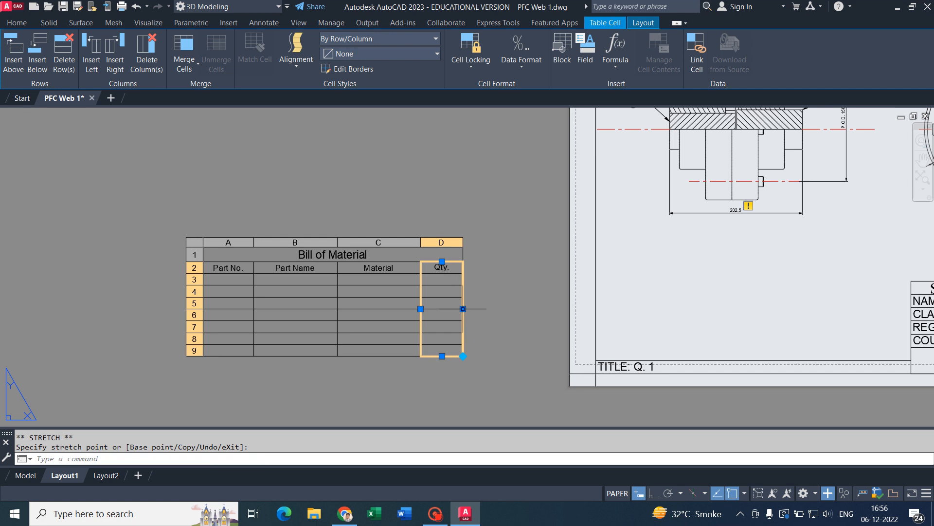
{"action": "left_click", "coordinate": [398, 254]}
{"action": "left_click", "coordinate": [398, 240]}
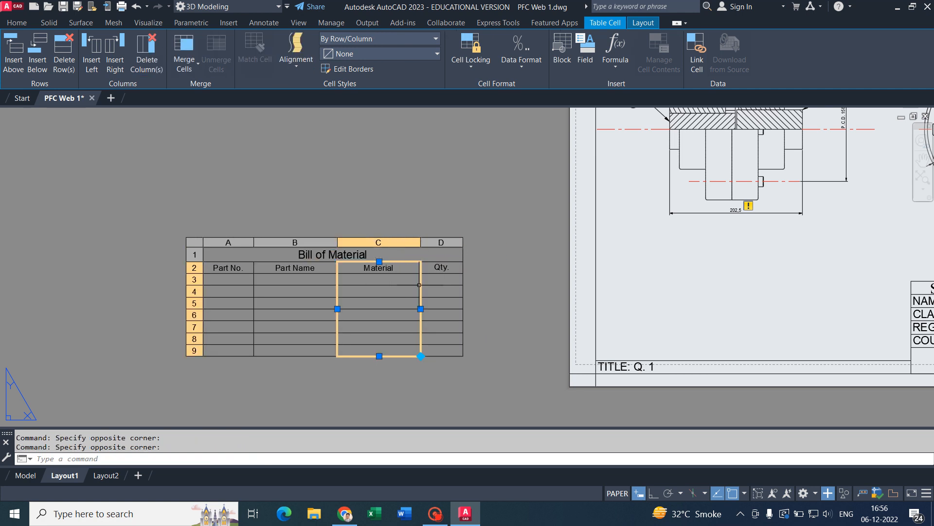
{"action": "left_click", "coordinate": [421, 308]}
{"action": "left_click", "coordinate": [383, 308]}
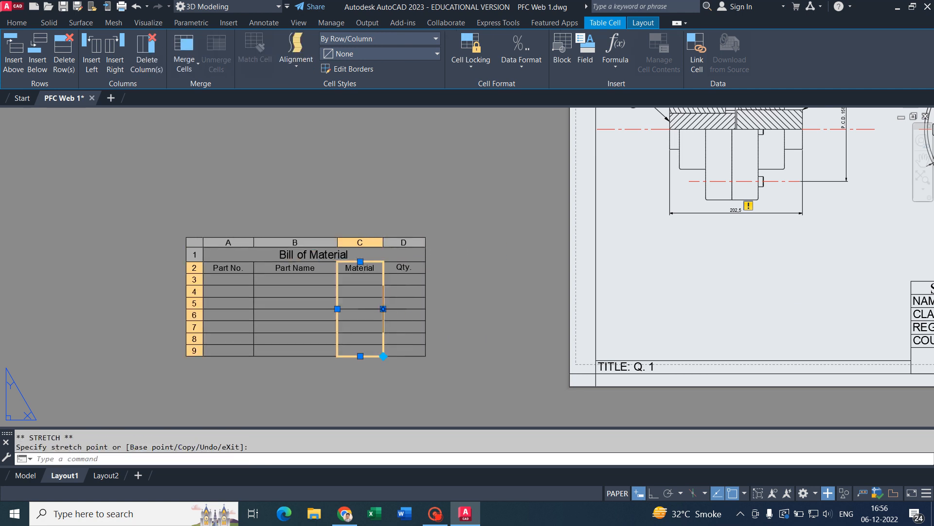
- Fill the first data row with 1, Shaft A, M.S. and 1 no., and enter part number 2 in the row below
{"action": "left_click", "coordinate": [228, 280]}
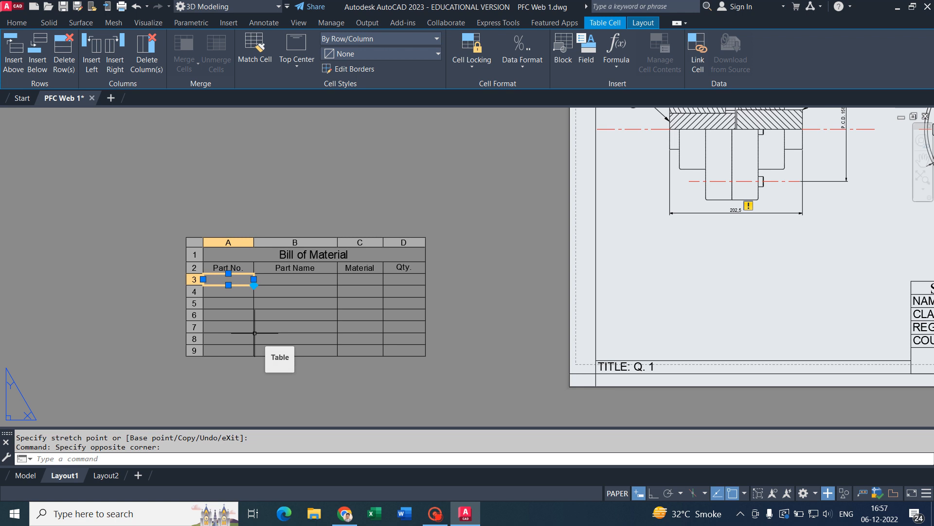
{"action": "type", "text": "1"}
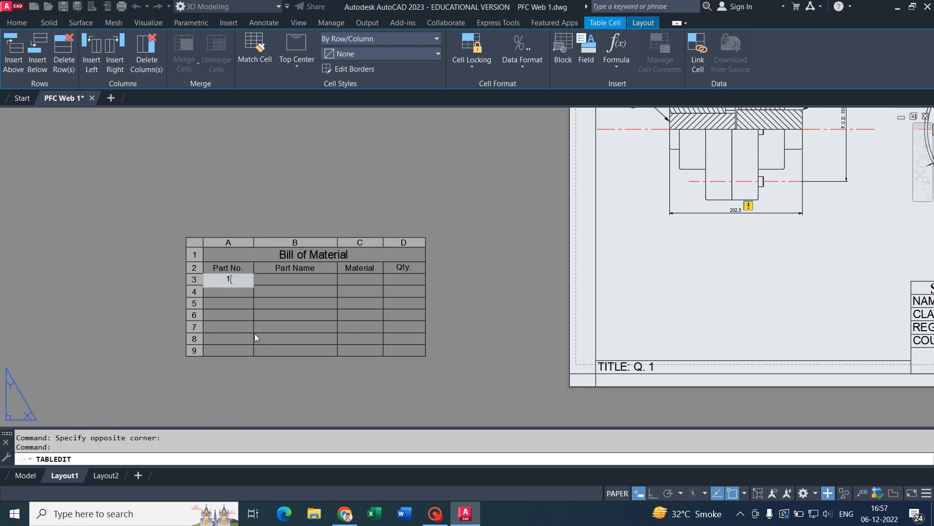
{"action": "key", "text": "Tab"}
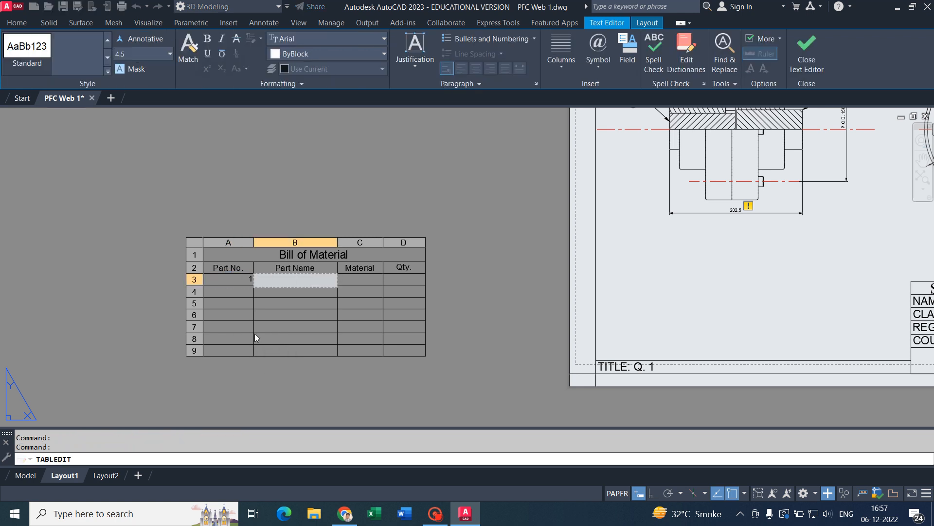
{"action": "type", "text": "Shaft A"}
{"action": "key", "text": "Tab"}
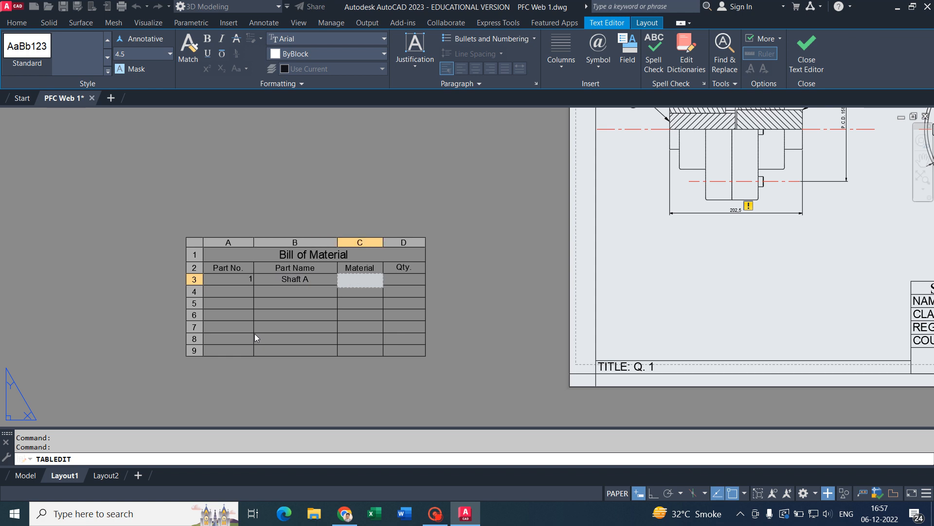
{"action": "type", "text": "M.S."}
{"action": "key", "text": "Tab"}
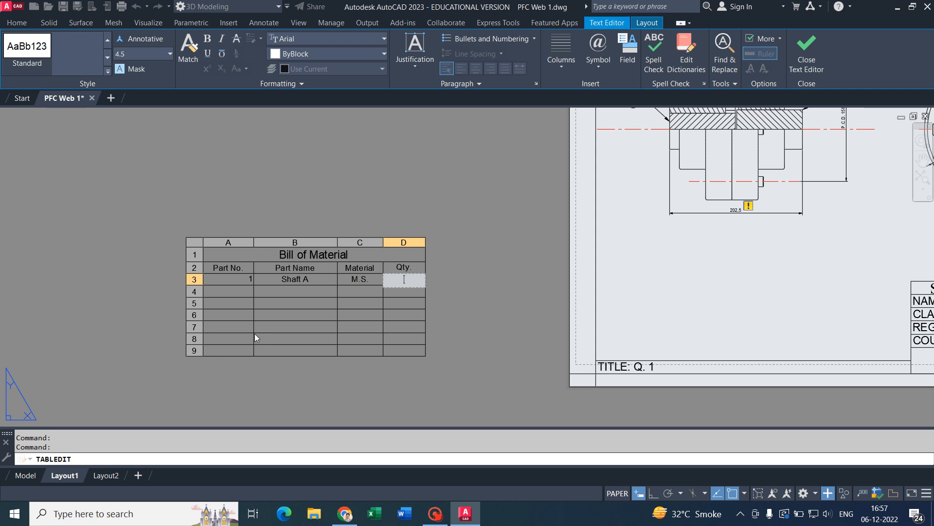
{"action": "type", "text": "1 no."}
{"action": "key", "text": "Tab"}
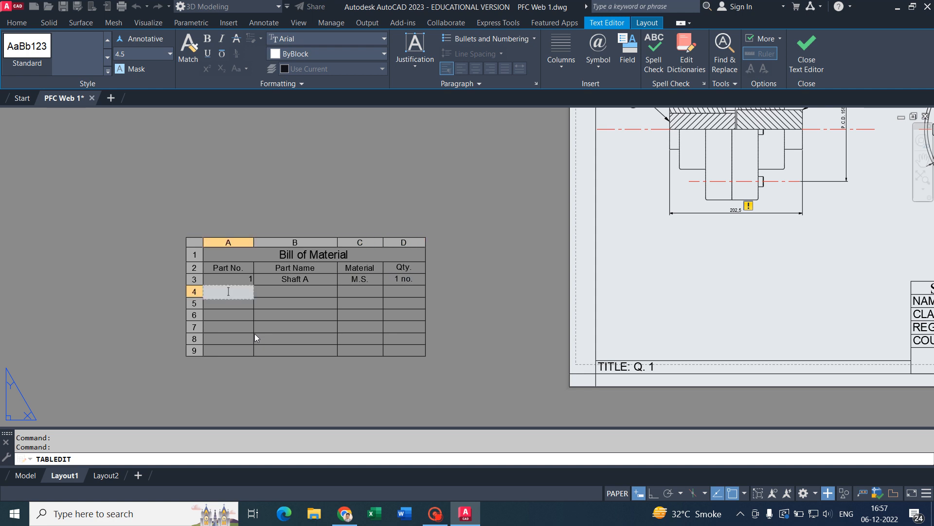
{"action": "type", "text": "2"}
{"action": "key", "text": "Tab"}
{"action": "type", "text": "S"}
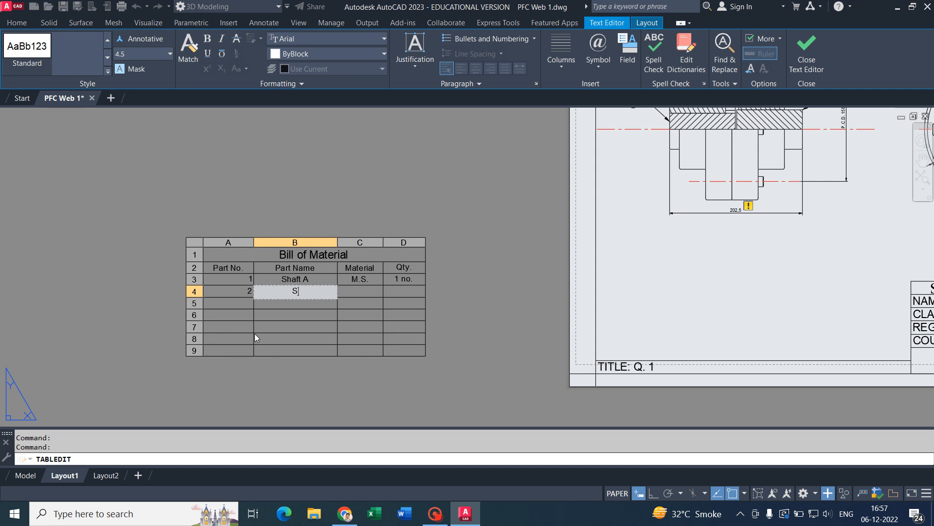
{"action": "type", "text": "haft"}
{"action": "key", "text": "BackSpace"}
{"action": "key", "text": "BackSpace"}
{"action": "key", "text": "BackSpace"}
{"action": "key", "text": "BackSpace"}
{"action": "key", "text": "BackSpace"}
- Change the part name in the first data row to Shaft B
{"action": "left_click", "coordinate": [310, 279]}
{"action": "double_click", "coordinate": [311, 279]}
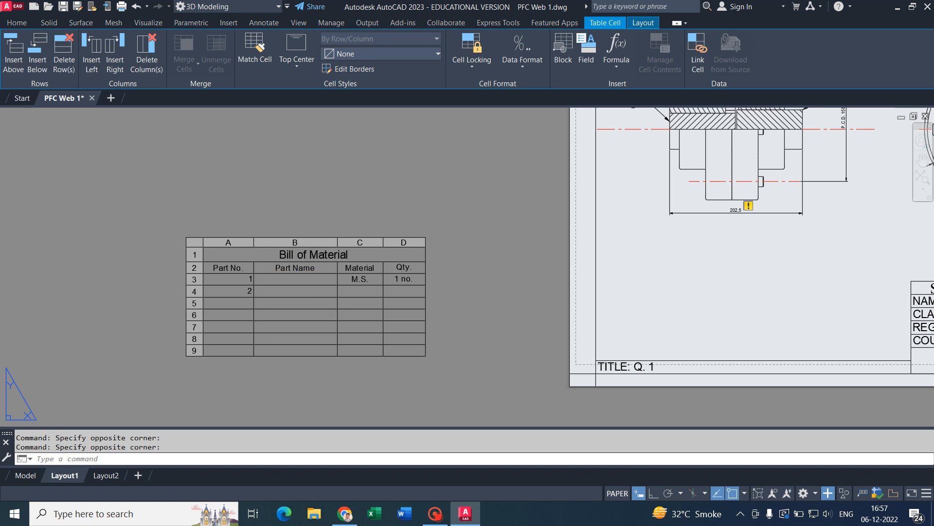
{"action": "key", "text": "Right"}
{"action": "key", "text": "Right"}
{"action": "key", "text": "Right"}
{"action": "key", "text": "Right"}
{"action": "key", "text": "Right"}
{"action": "key", "text": "Right"}
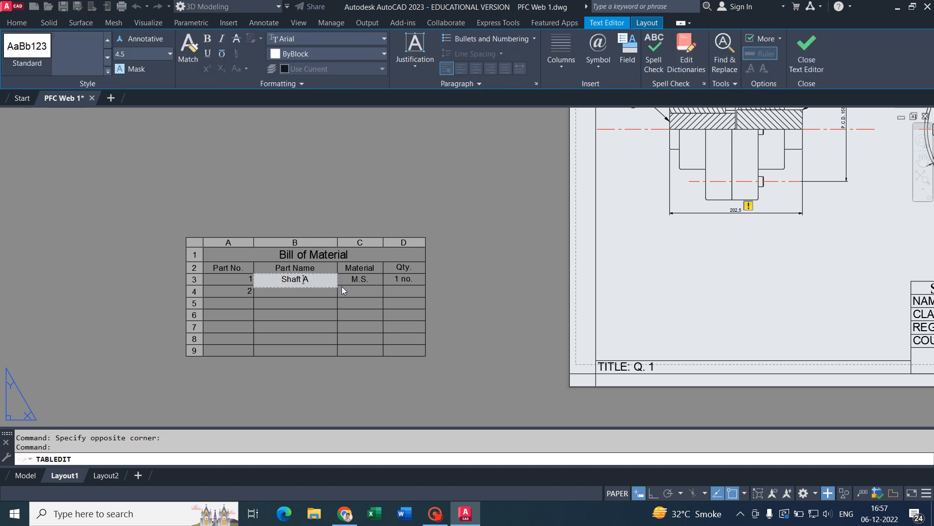
{"action": "key", "text": "Delete"}
{"action": "type", "text": "B"}
{"action": "key", "text": "Escape"}
- Complete the row for part 2 with part name Flange B, material C.I. and quantity 1 no
{"action": "left_click", "coordinate": [312, 291]}
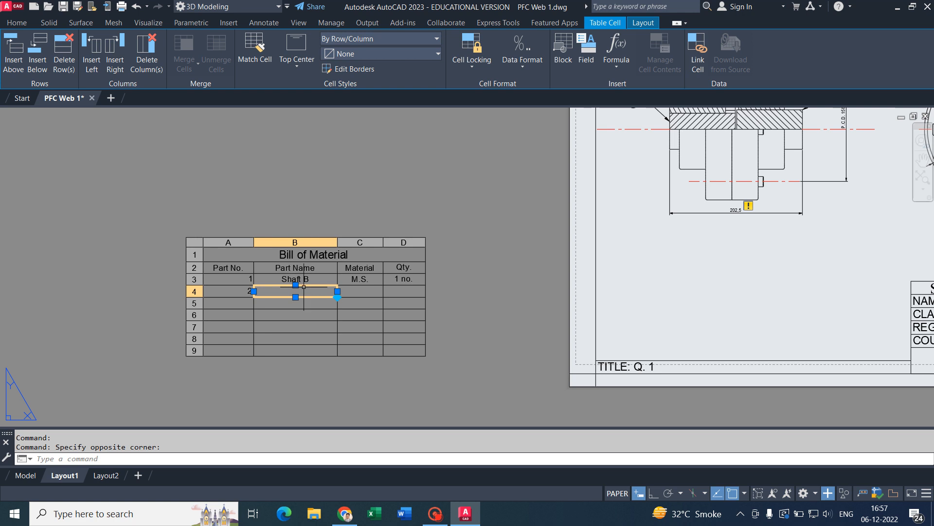
{"action": "double_click", "coordinate": [305, 290]}
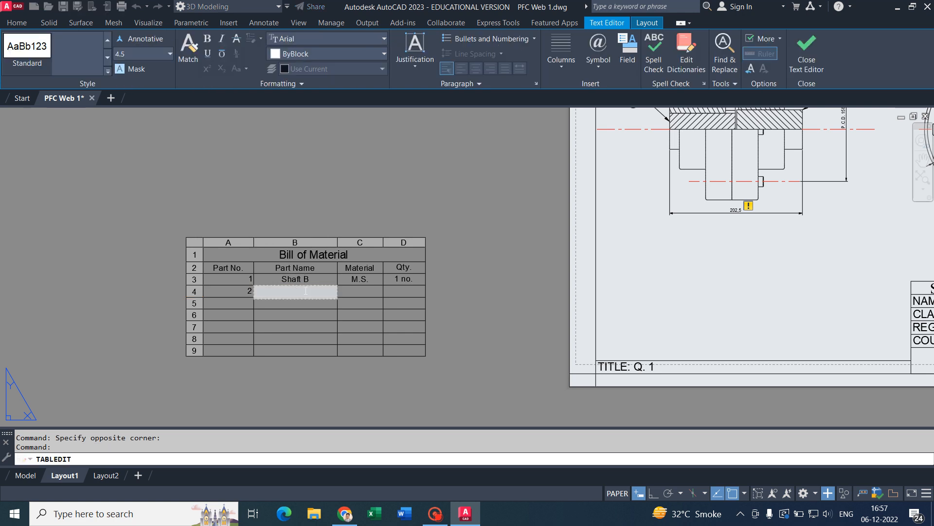
{"action": "type", "text": "Flange B"}
{"action": "key", "text": "Tab"}
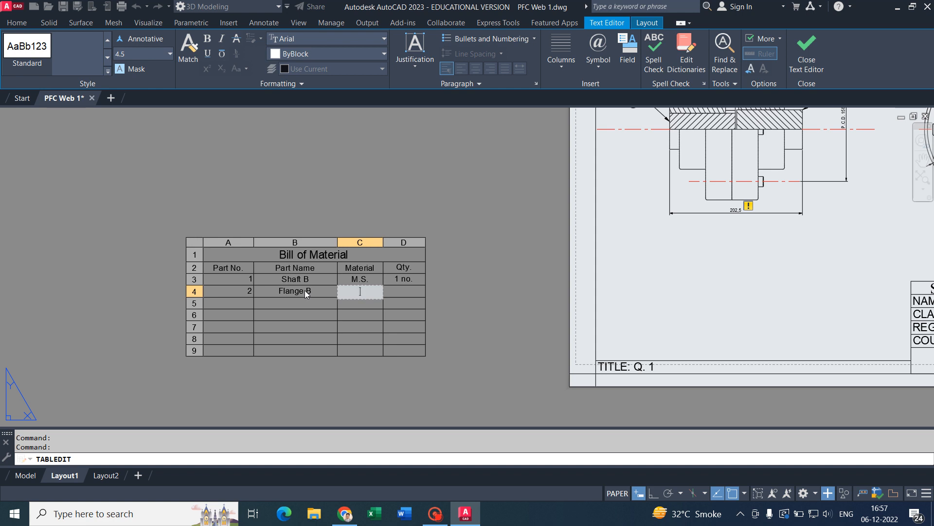
{"action": "type", "text": "C.I."}
{"action": "key", "text": "Tab"}
{"action": "type", "text": "1 no."}
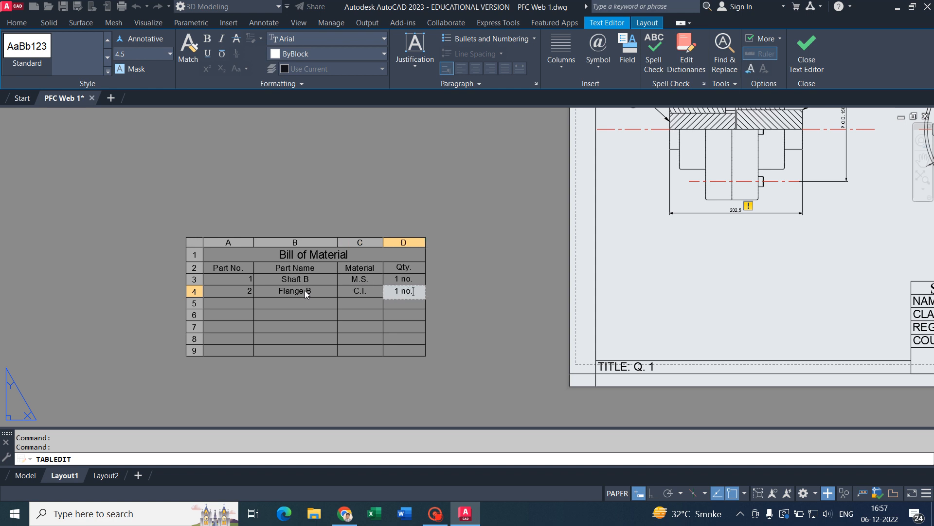
- Enter part number 3 with the part name "He.x Headed Bolt, M16, 70 Long" in the third data row
{"action": "key", "text": "Tab"}
{"action": "type", "text": "3"}
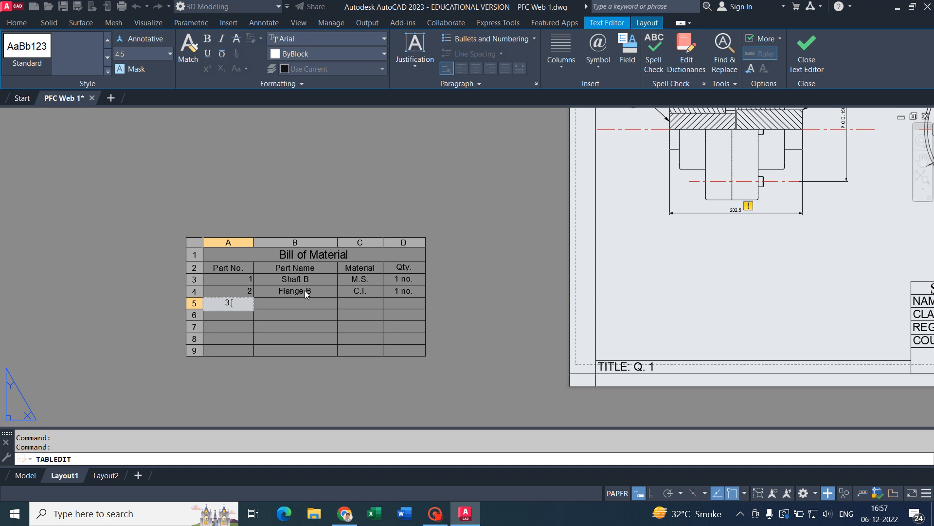
{"action": "key", "text": "Tab"}
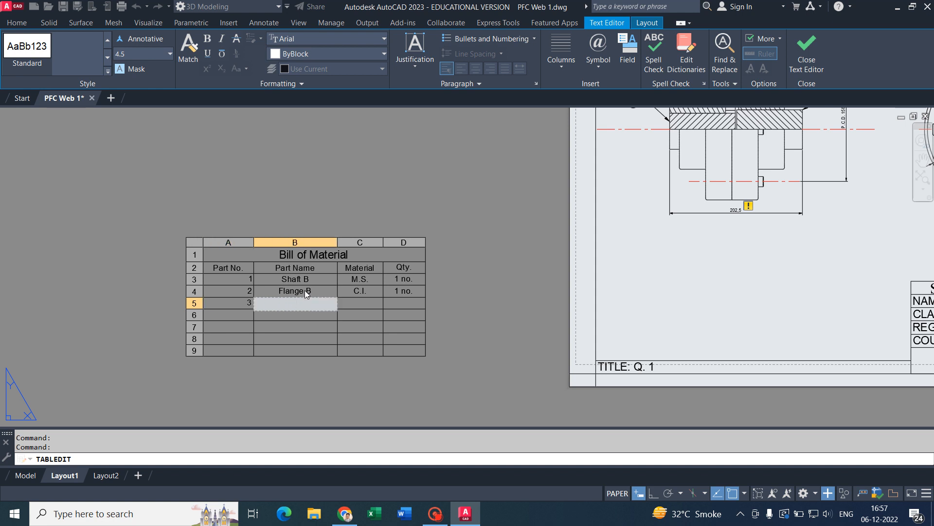
{"action": "scroll", "coordinate": [516, 227], "scroll_direction": "down", "scroll_amount": 3}
{"action": "scroll", "coordinate": [596, 144], "scroll_direction": "up", "scroll_amount": 4}
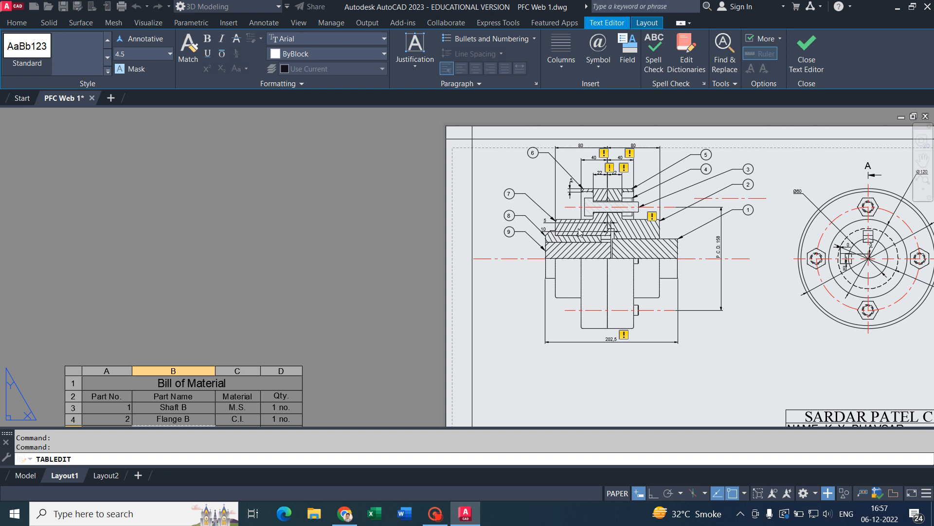
{"action": "scroll", "coordinate": [579, 233], "scroll_direction": "down", "scroll_amount": 3}
{"action": "scroll", "coordinate": [320, 366], "scroll_direction": "up", "scroll_amount": 5}
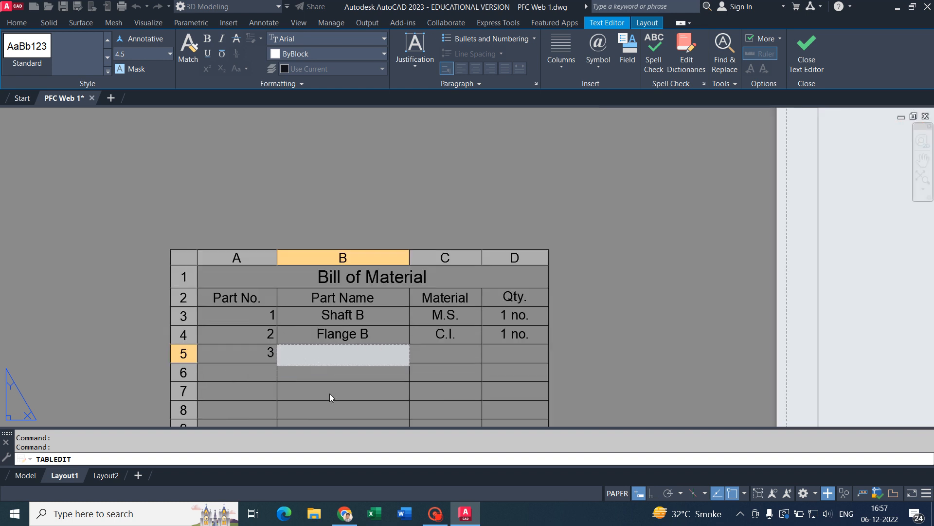
{"action": "type", "text": "He.x Headed Bo"}
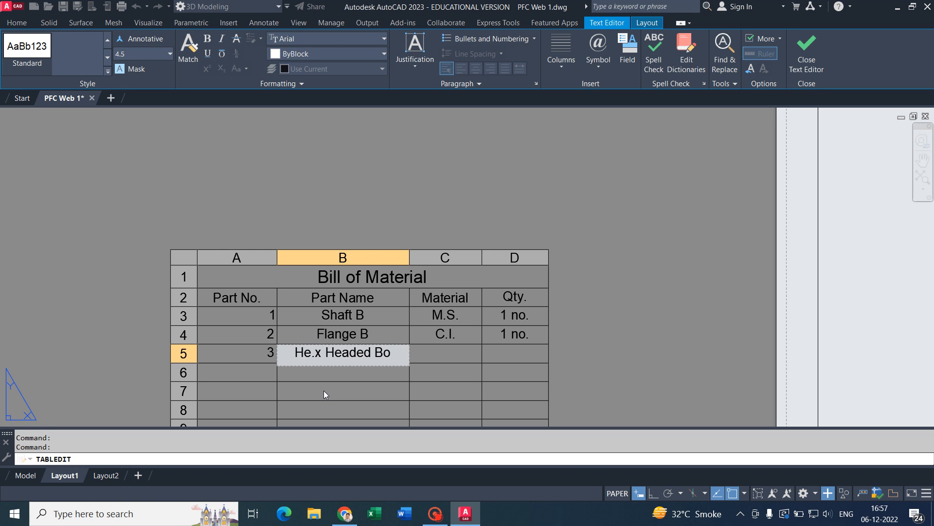
{"action": "type", "text": "lt, M"}
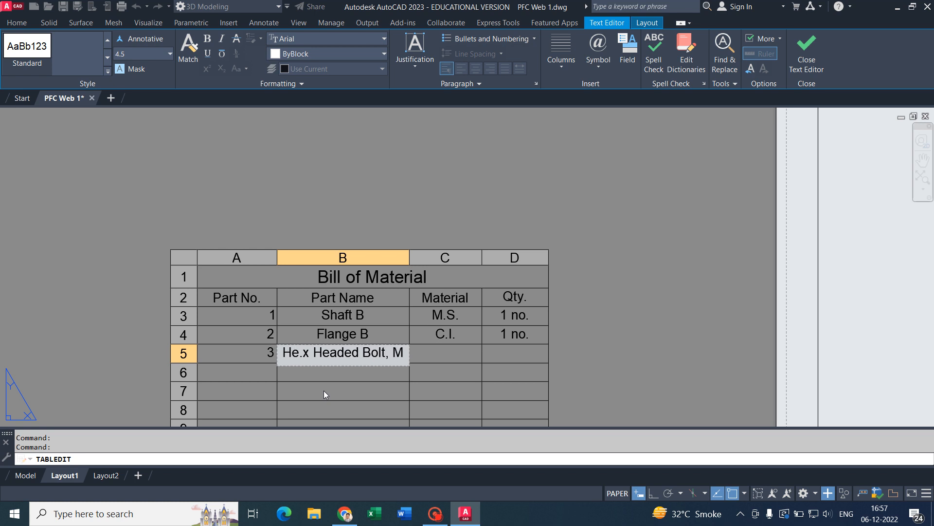
{"action": "type", "text": "16"}
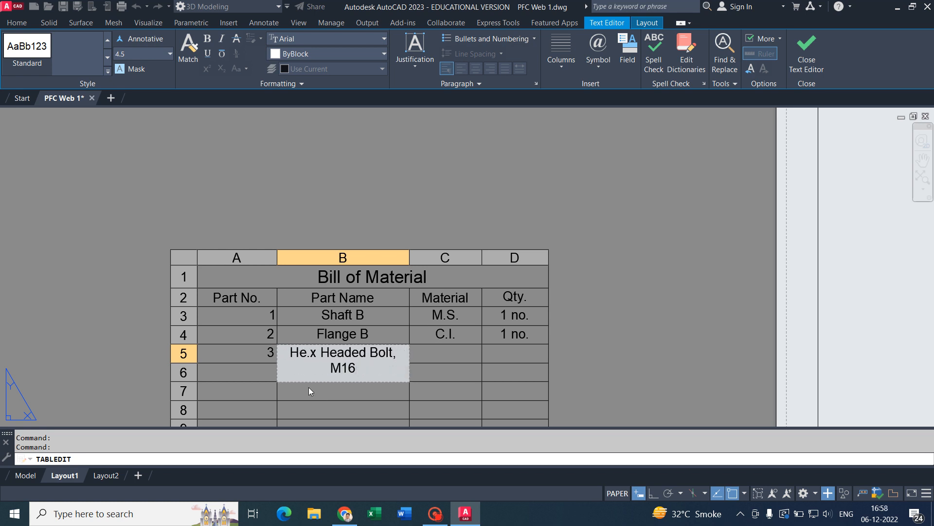
{"action": "type", "text": ", 7"}
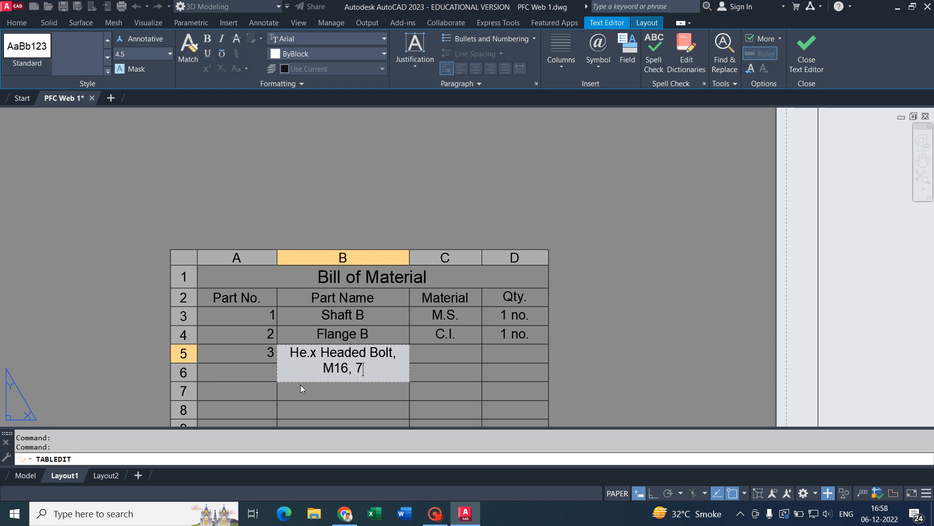
{"action": "type", "text": "0 Long"}
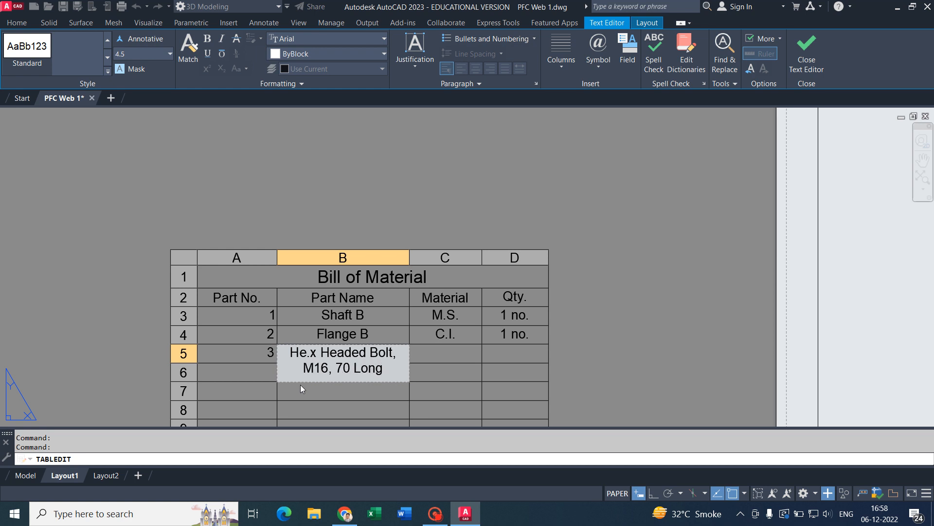
{"action": "left_click", "coordinate": [574, 259]}
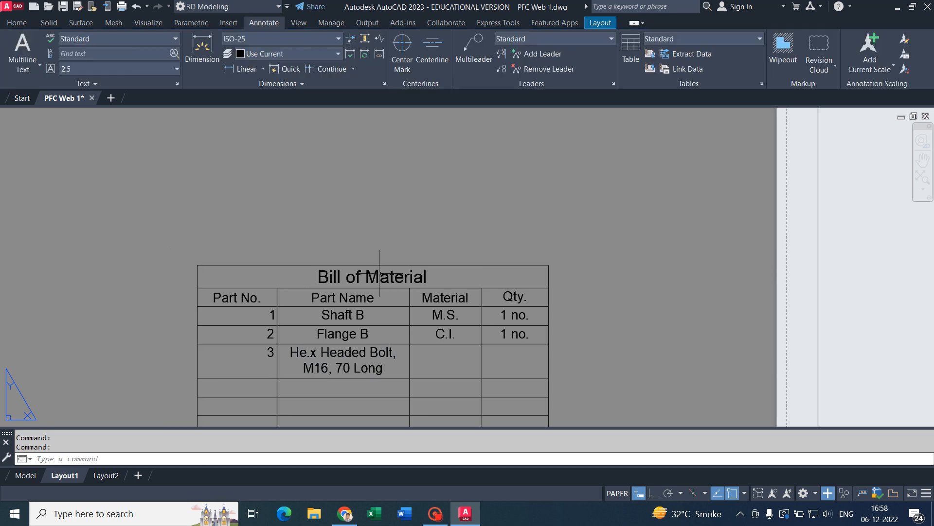
- Widen the Part Name column to about one and a half times its width so the bolt description fits on one line
{"action": "left_click", "coordinate": [369, 311]}
{"action": "left_click", "coordinate": [406, 259]}
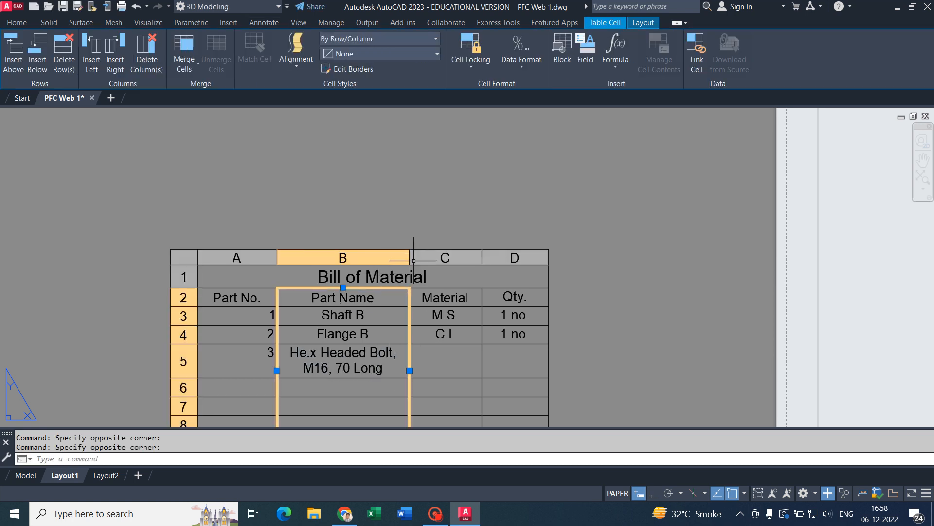
{"action": "left_click", "coordinate": [409, 371]}
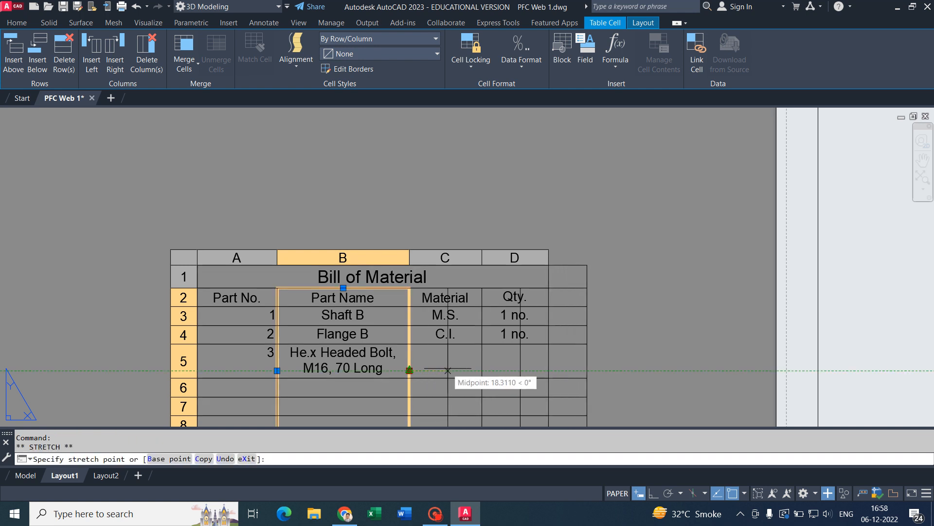
{"action": "left_click", "coordinate": [451, 371]}
{"action": "left_click", "coordinate": [452, 371]}
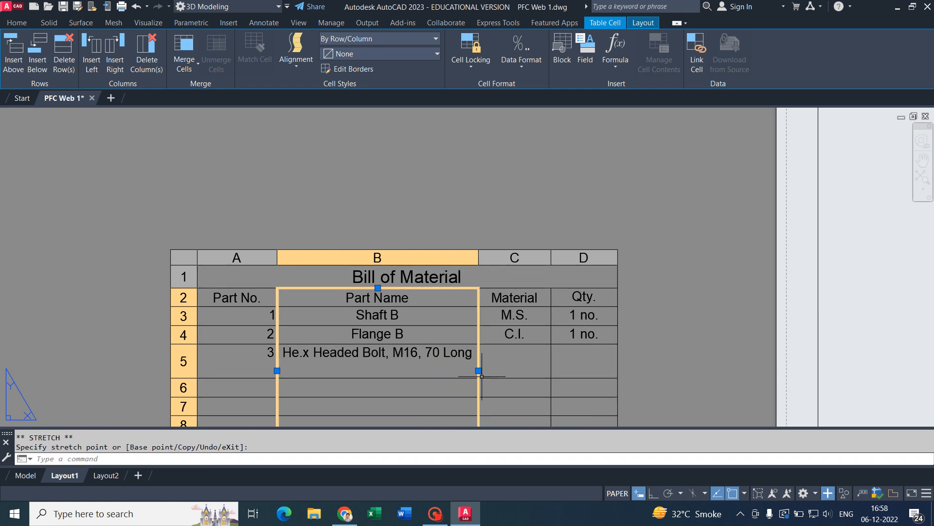
{"action": "left_click", "coordinate": [479, 370]}
{"action": "left_click", "coordinate": [422, 369]}
{"action": "key", "text": "Escape"}
{"action": "scroll", "coordinate": [422, 369], "scroll_direction": "down", "scroll_amount": 2}
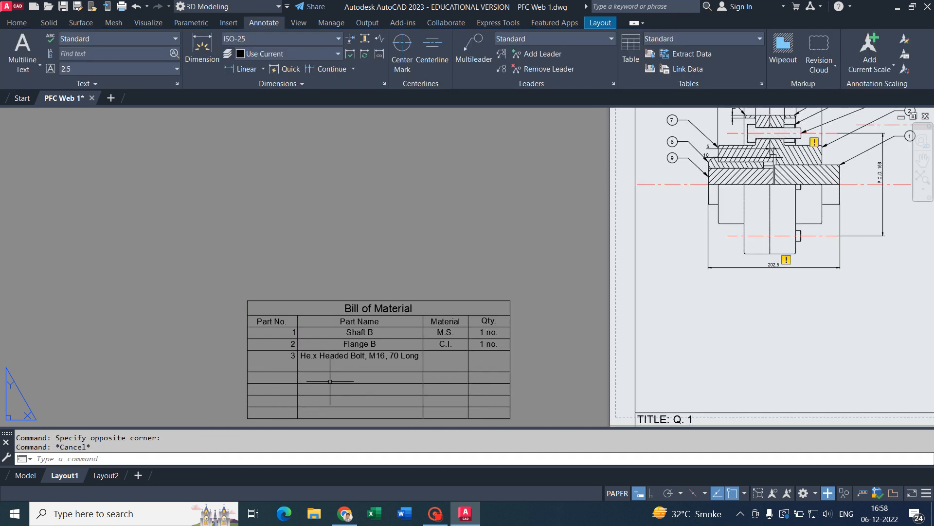
{"action": "double_click", "coordinate": [415, 355]}
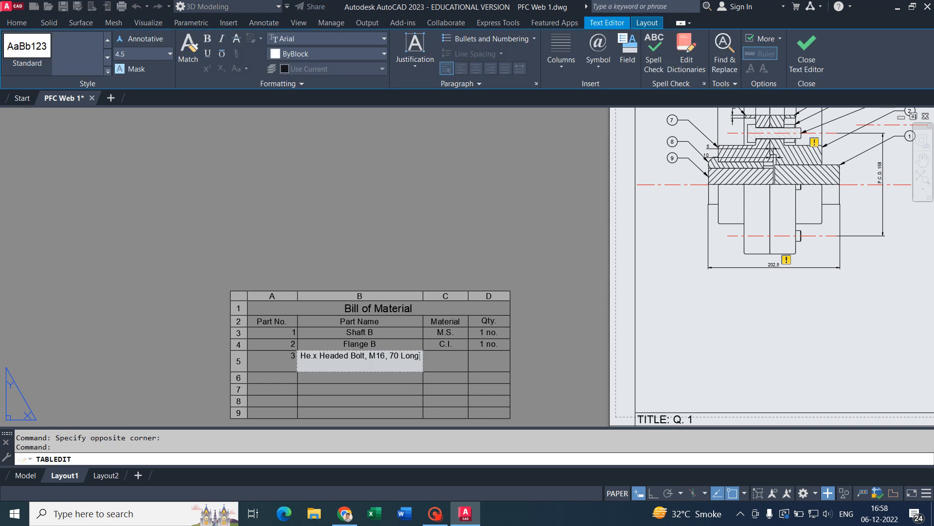
{"action": "left_click", "coordinate": [453, 379]}
{"action": "left_click", "coordinate": [453, 379]}
{"action": "left_click", "coordinate": [565, 305]}
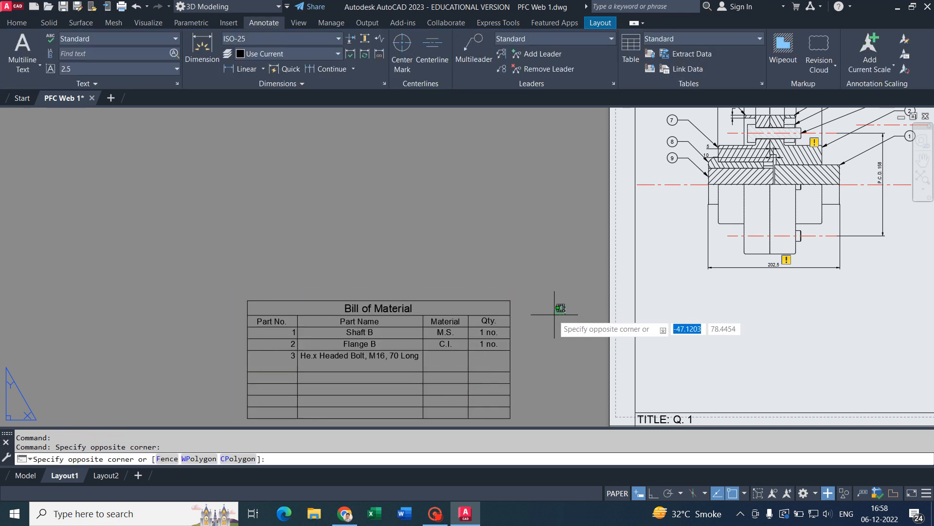
{"action": "key", "text": "ctrl+z"}
{"action": "left_click", "coordinate": [535, 351]}
{"action": "scroll", "coordinate": [390, 378], "scroll_direction": "up", "scroll_amount": 4}
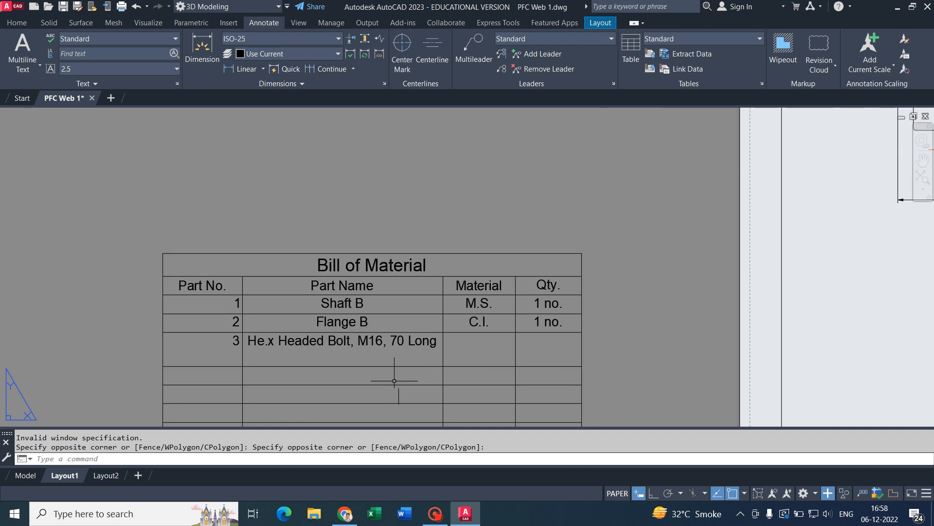
- Reduce the height of the part 3 row to about two-thirds so it fits a single line of text
{"action": "left_click", "coordinate": [231, 304]}
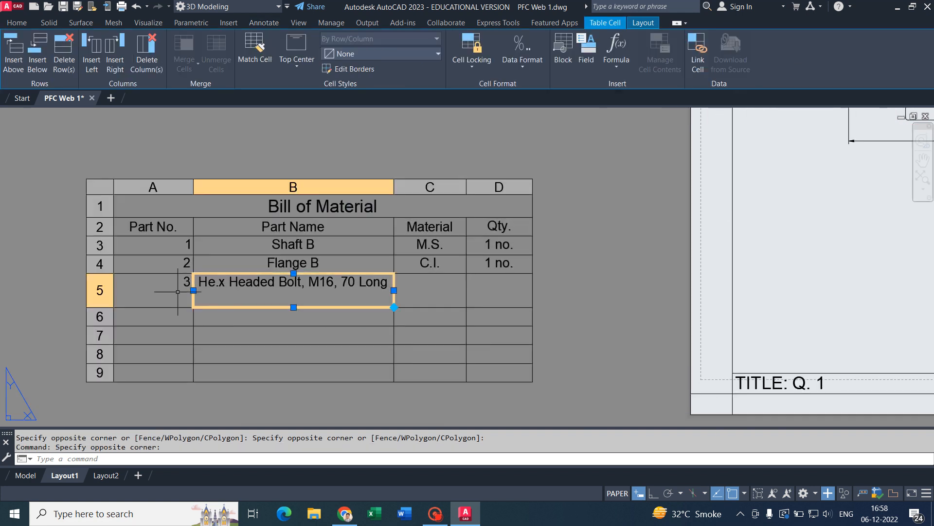
{"action": "left_click", "coordinate": [100, 290]}
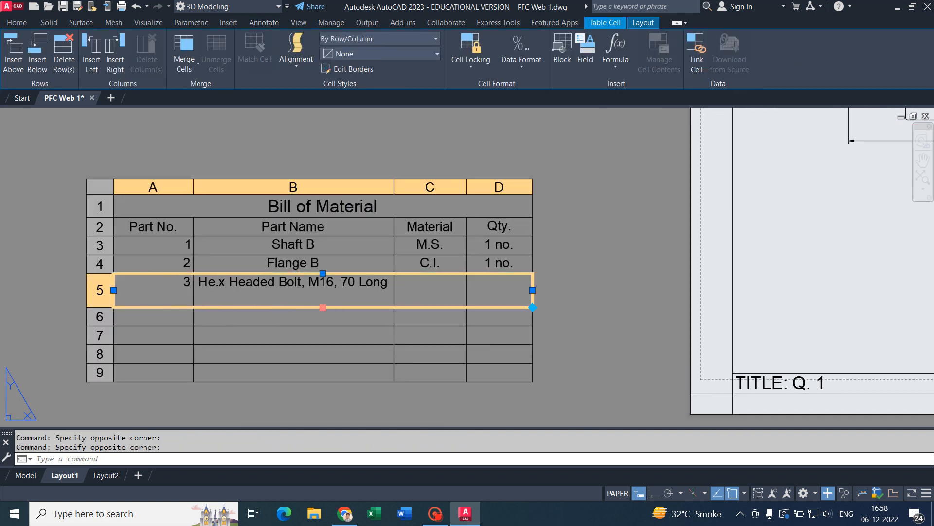
{"action": "left_click", "coordinate": [323, 307]}
{"action": "key", "text": "Escape"}
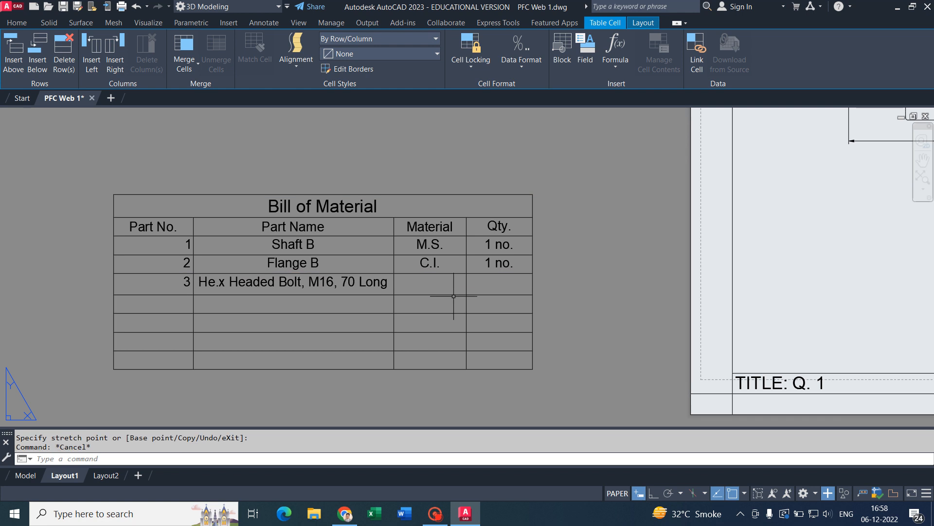
- Complete the hex headed bolt row with material M.S. and quantity 4 nos
{"action": "left_click", "coordinate": [428, 285]}
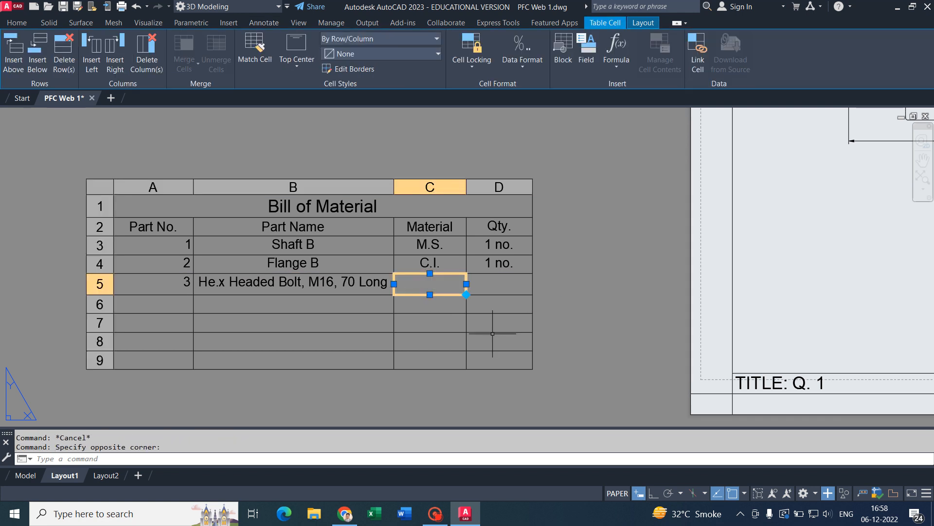
{"action": "type", "text": "M.S."}
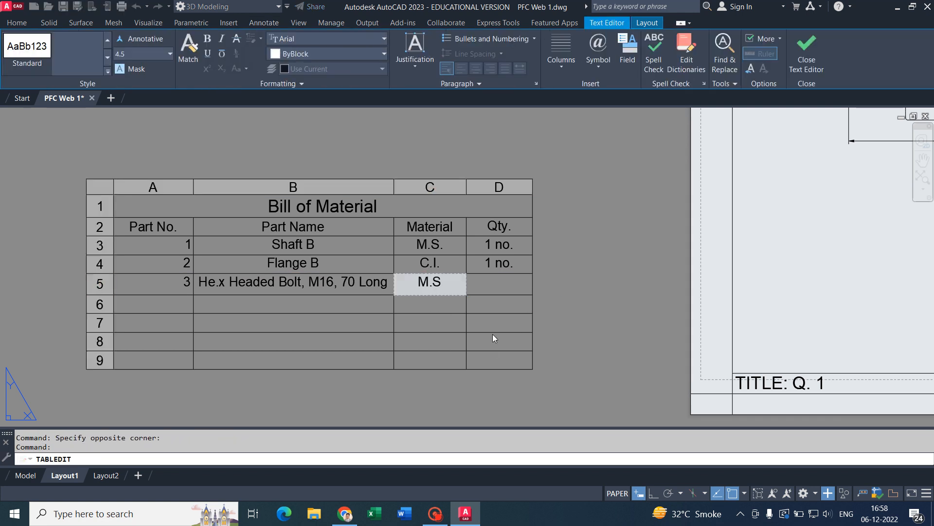
{"action": "key", "text": "Tab"}
{"action": "type", "text": "1 no."}
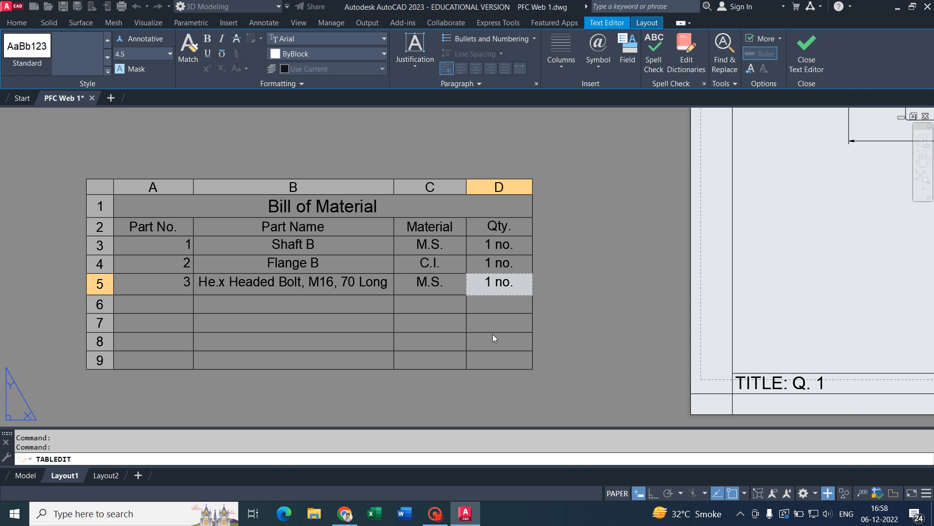
{"action": "key", "text": "BackSpace"}
{"action": "key", "text": "BackSpace"}
{"action": "key", "text": "BackSpace"}
{"action": "key", "text": "BackSpace"}
{"action": "key", "text": "BackSpace"}
{"action": "type", "text": "4 nos."}
{"action": "key", "text": "Tab"}
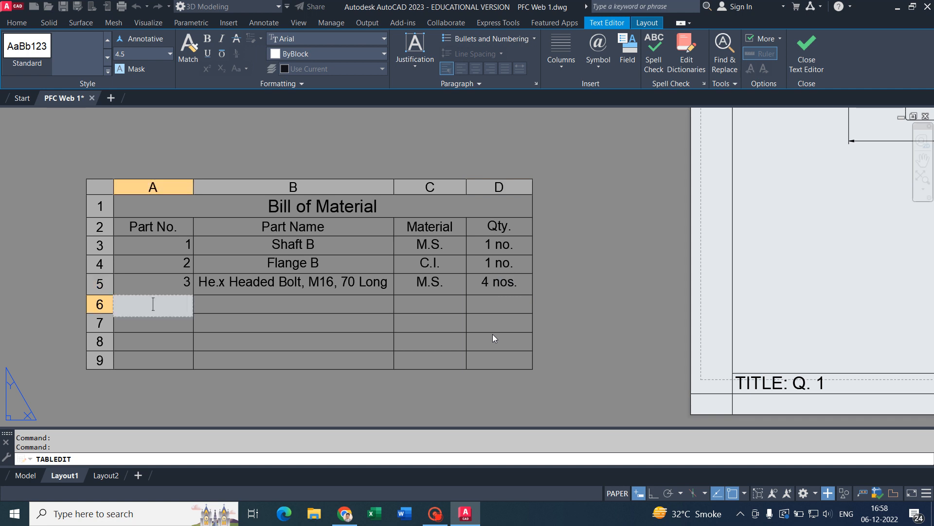
- Fill in the row for part 4 with part name "Hex. Nut, M16", material M.S. and quantity 4 nos
{"action": "type", "text": "4"}
{"action": "key", "text": "Tab"}
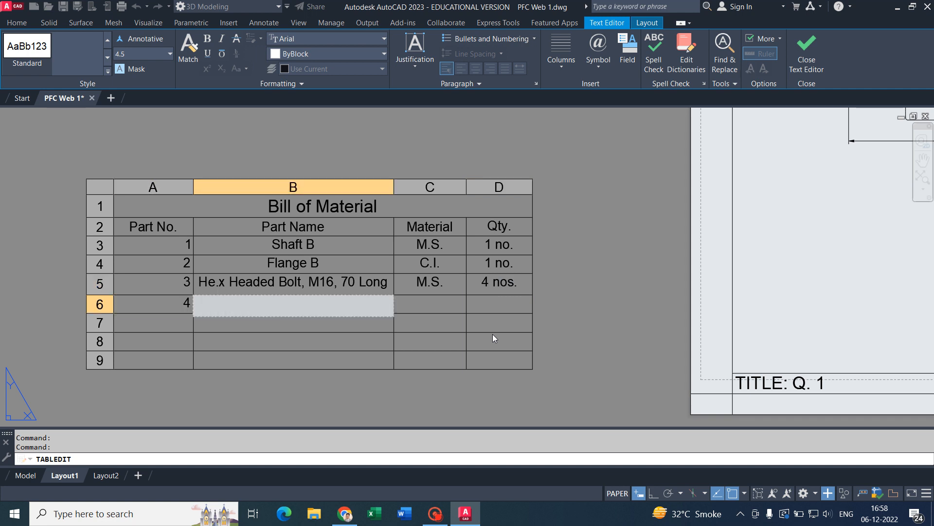
{"action": "type", "text": "Hex. Nut, M16"}
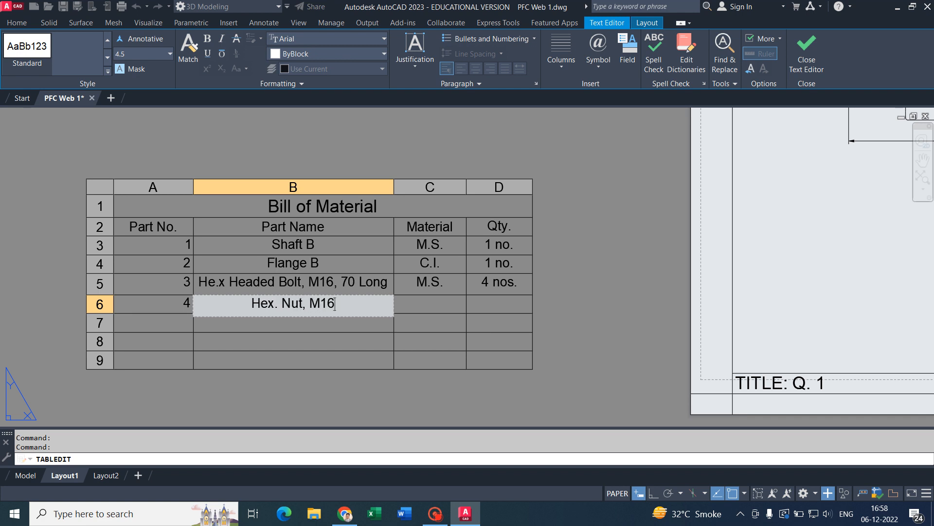
{"action": "key", "text": "Tab"}
{"action": "type", "text": "M.S."}
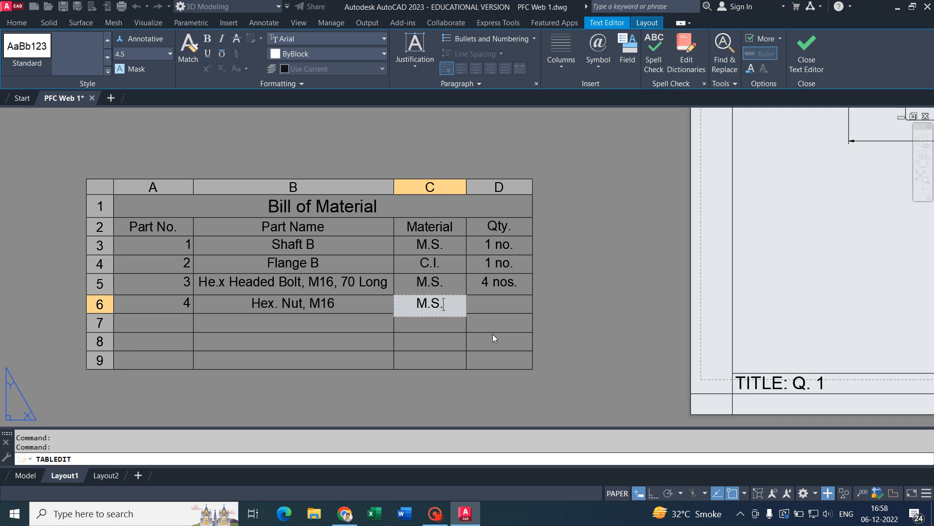
{"action": "key", "text": "Tab"}
{"action": "type", "text": "4 nos."}
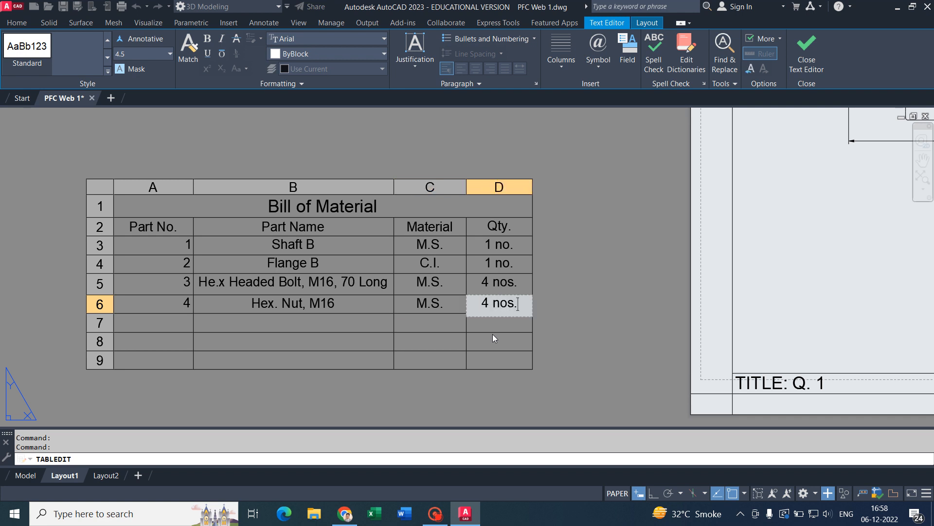
{"action": "key", "text": "Escape"}
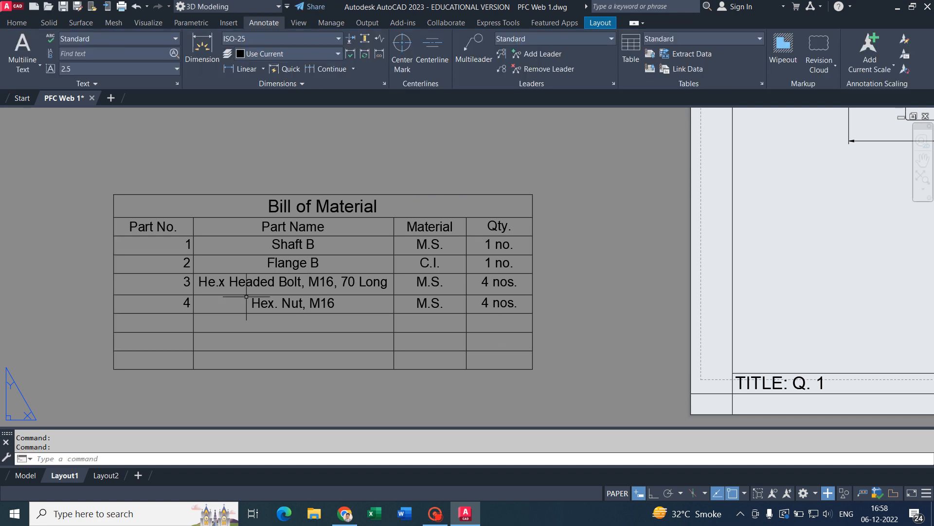
- Correct the part 3 name to "Hex. Headed Bolt, M16, 70 Long"
{"action": "double_click", "coordinate": [219, 282]}
{"action": "key", "text": "Delete"}
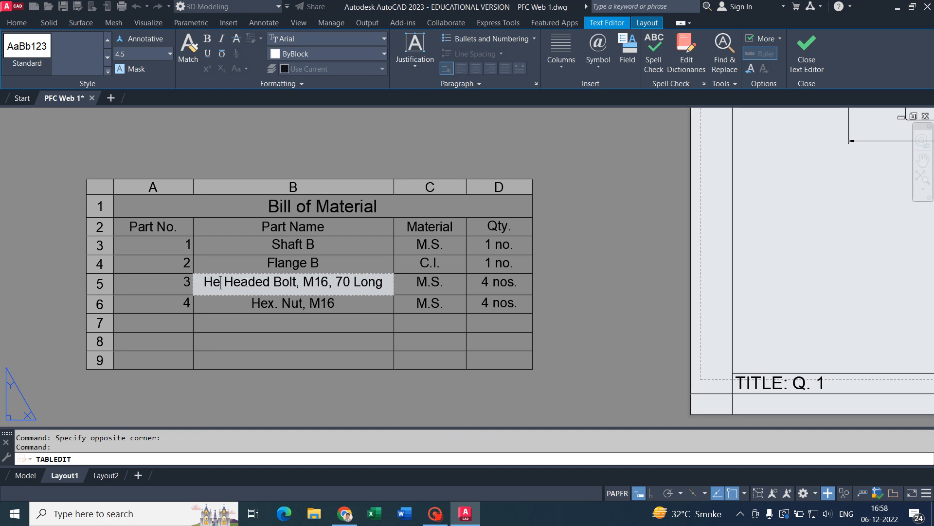
{"action": "type", "text": "x."}
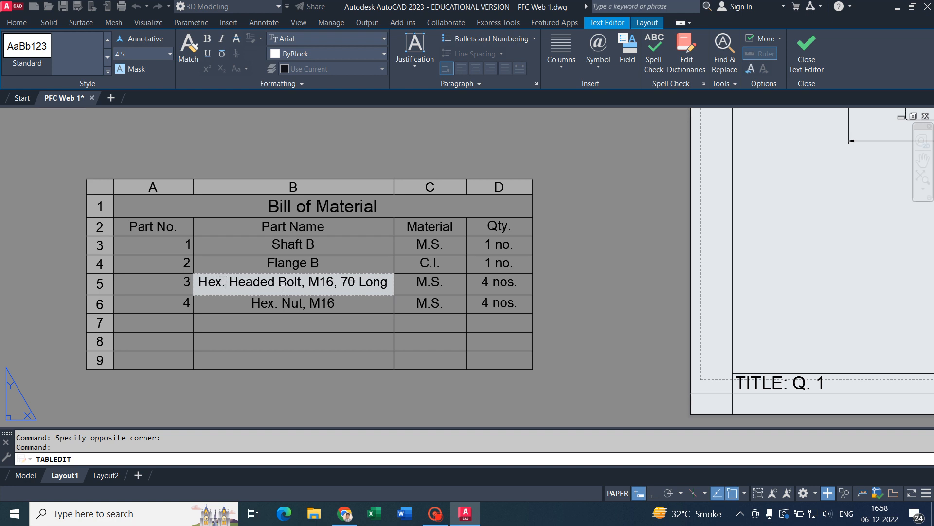
{"action": "key", "text": "Escape"}
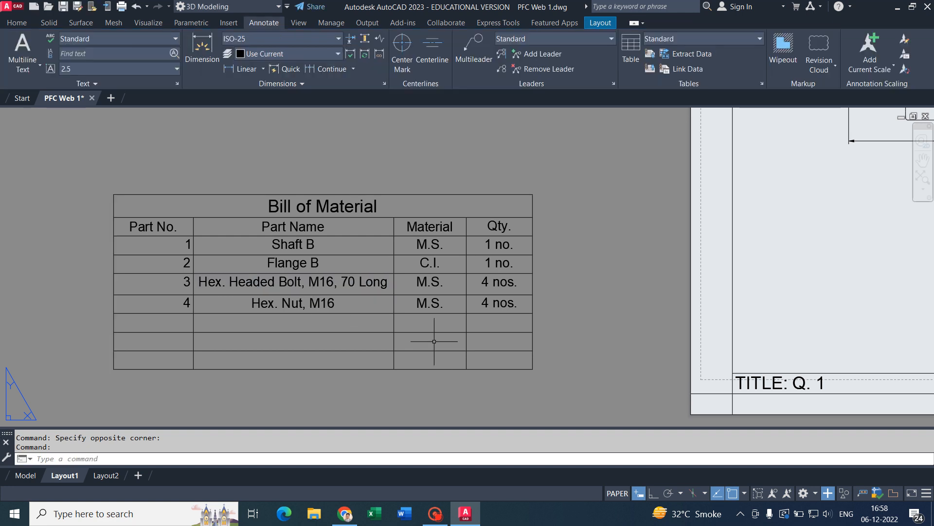
- Enter part number 5 with the part name Flange B in the next empty row of the bill of material
{"action": "double_click", "coordinate": [178, 327]}
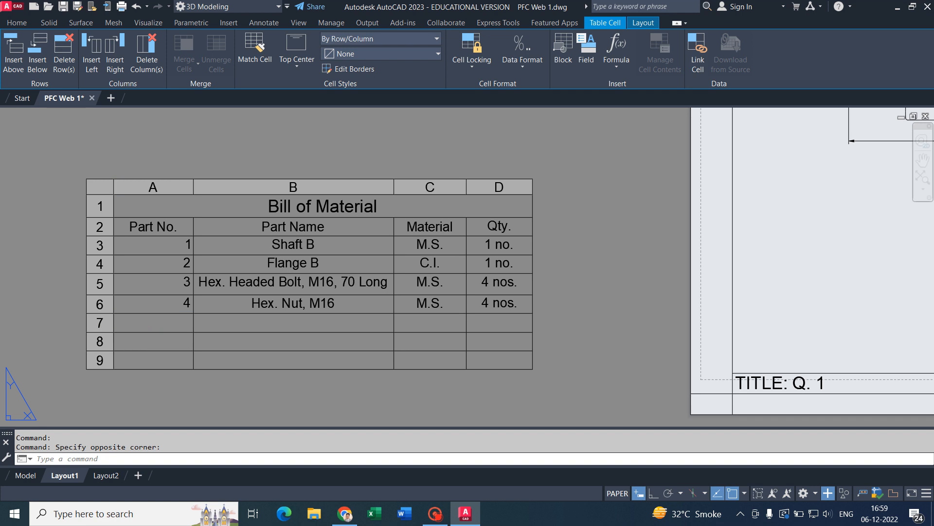
{"action": "type", "text": "5"}
{"action": "scroll", "coordinate": [481, 287], "scroll_direction": "down", "scroll_amount": 4}
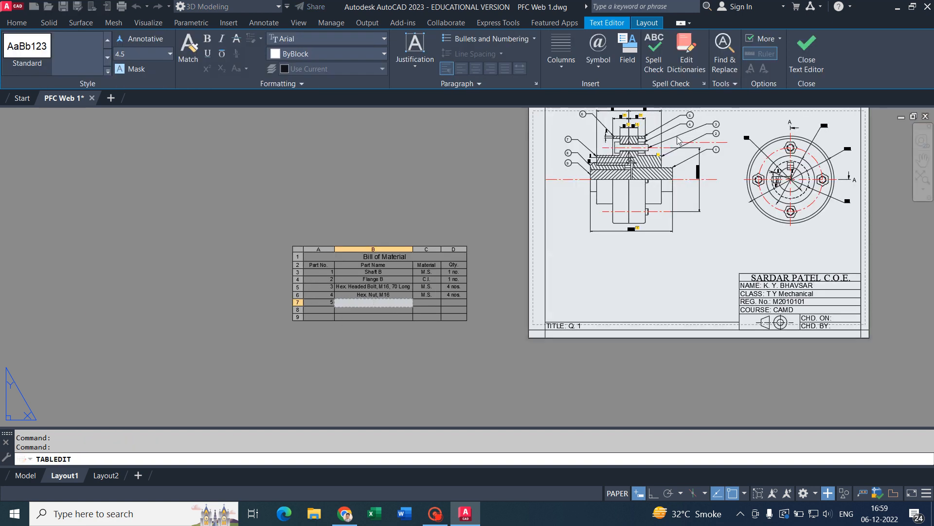
{"action": "scroll", "coordinate": [683, 121], "scroll_direction": "up", "scroll_amount": 5}
{"action": "middle_click_drag", "start_coordinate": [685, 125], "coordinate": [689, 151]}
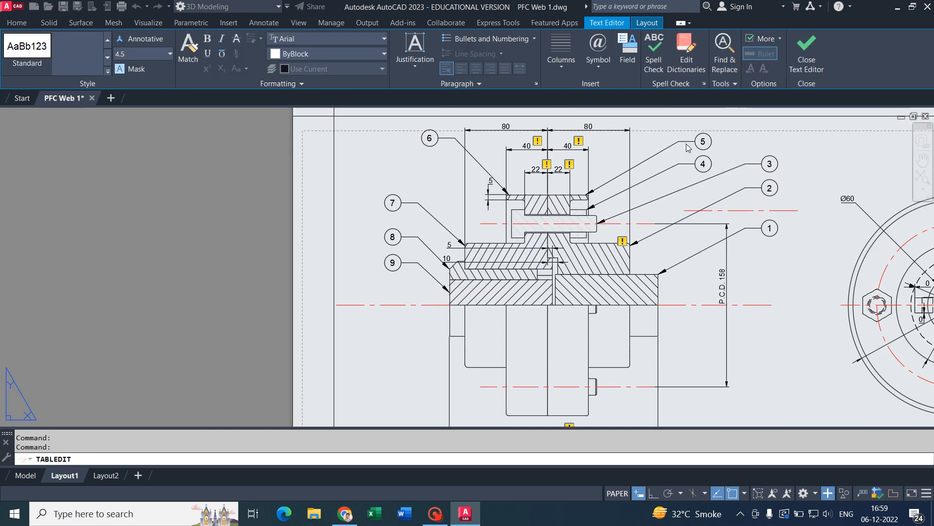
{"action": "scroll", "coordinate": [559, 210], "scroll_direction": "down", "scroll_amount": 5}
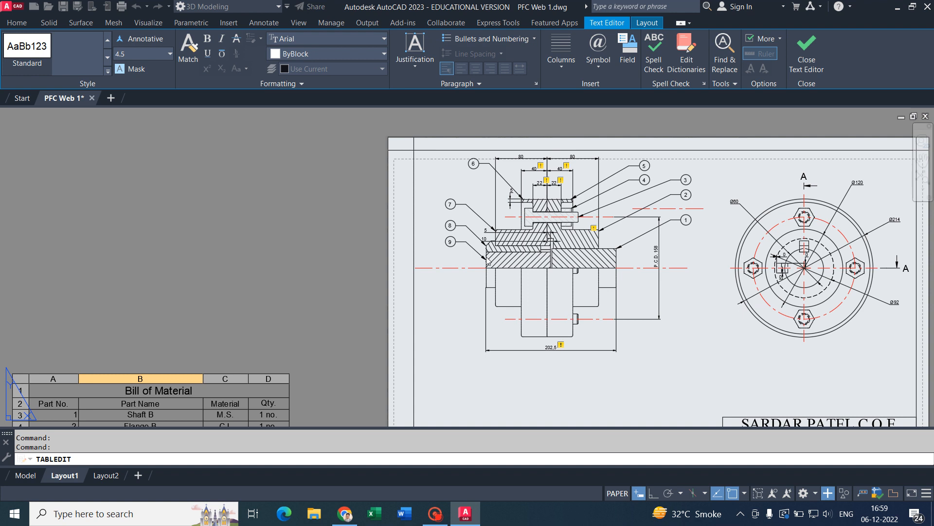
{"action": "scroll", "coordinate": [307, 285], "scroll_direction": "up", "scroll_amount": 7}
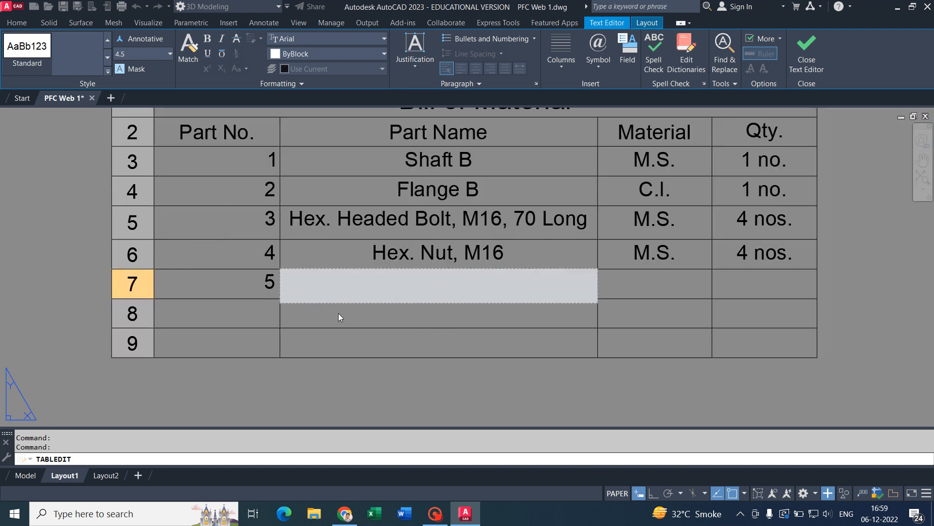
{"action": "type", "text": "Flange "}
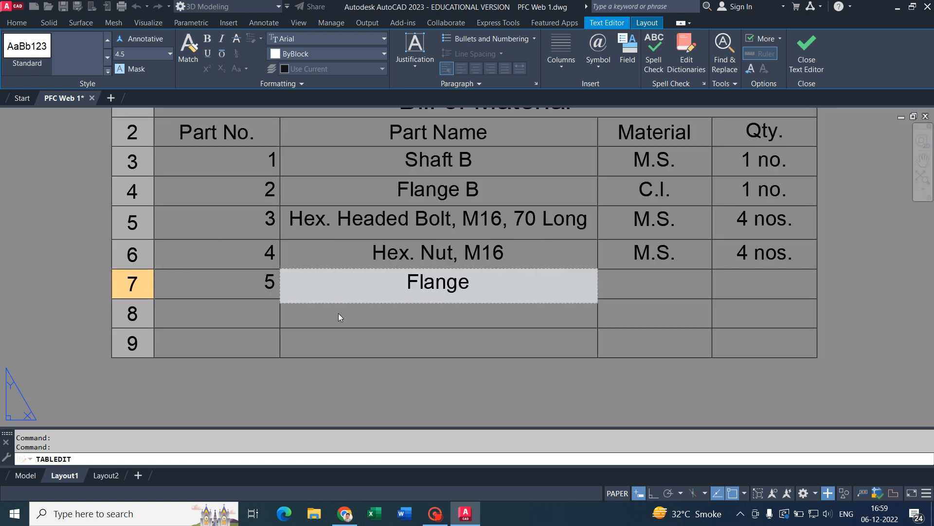
{"action": "type", "text": "B"}
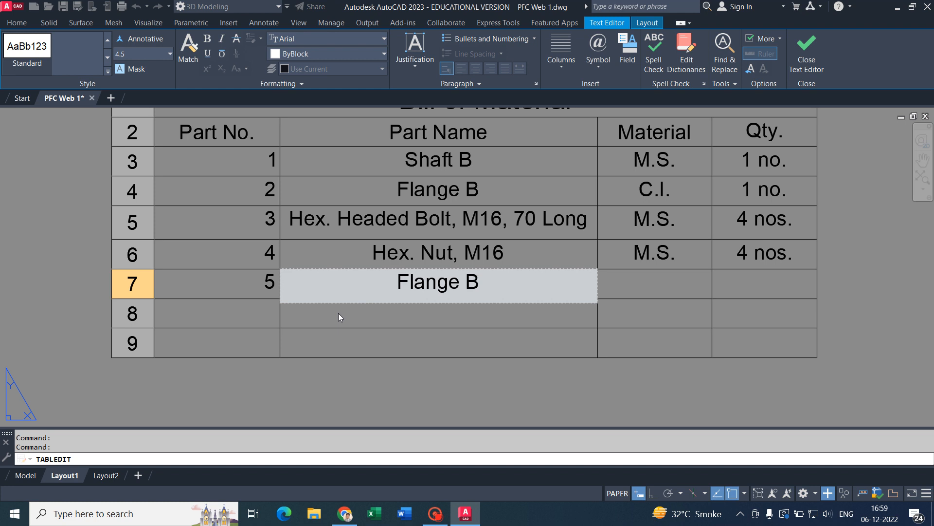
{"action": "key", "text": "Tab"}
- Delete balloon 5 and its leader from the sectional view
{"action": "middle_click_drag", "start_coordinate": [627, 258], "coordinate": [320, 347]}
{"action": "scroll", "coordinate": [594, 148], "scroll_direction": "up", "scroll_amount": 1}
{"action": "middle_click_drag", "start_coordinate": [594, 149], "coordinate": [580, 223]}
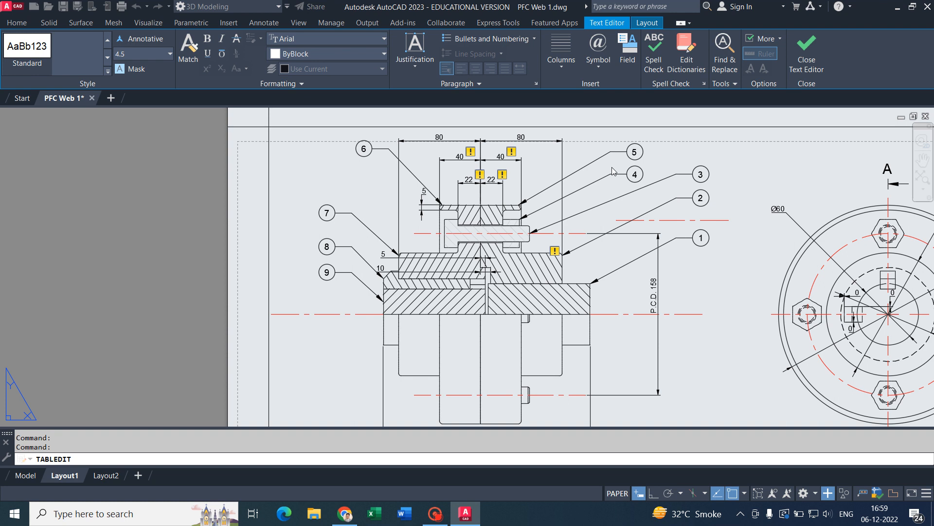
{"action": "left_click", "coordinate": [621, 152]}
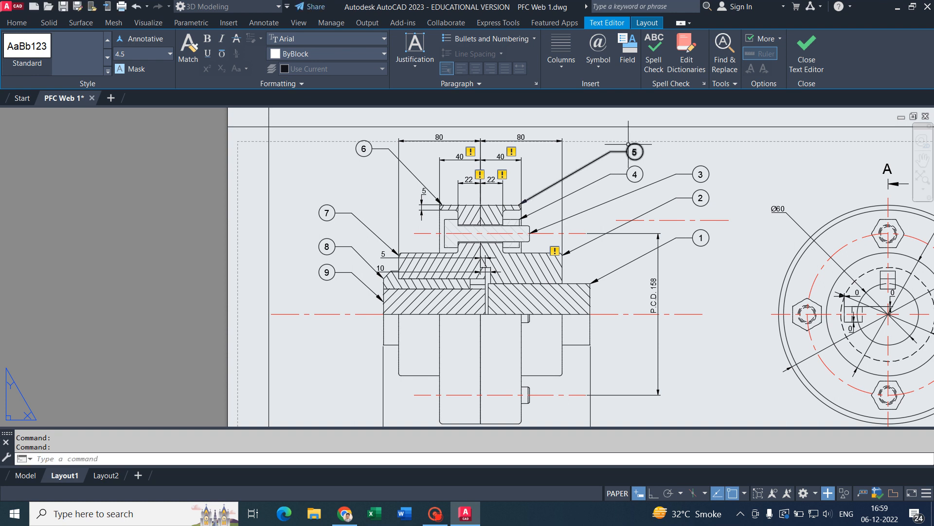
{"action": "key", "text": "Delete"}
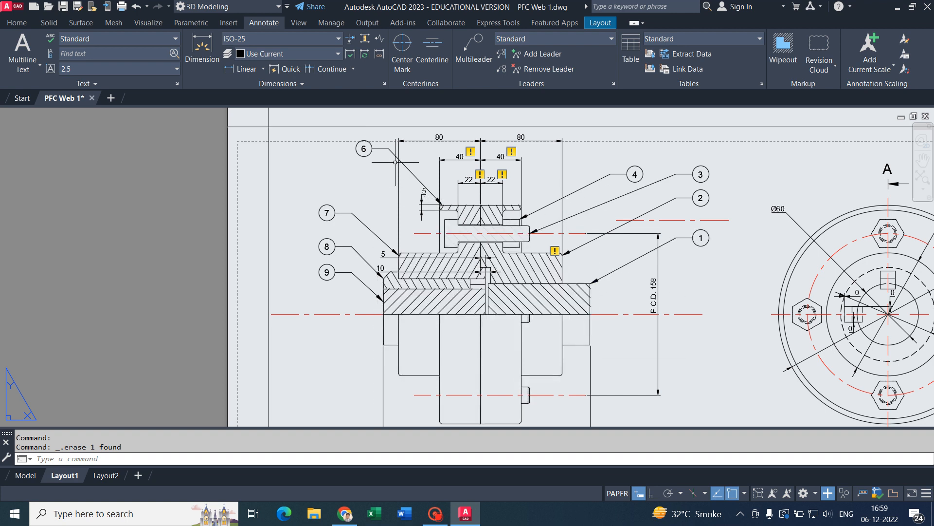
- Renumber balloons 6, 7, 8 and 9 on the left side of the sectional view as 5, 6, 7 and 8
{"action": "double_click", "coordinate": [364, 149]}
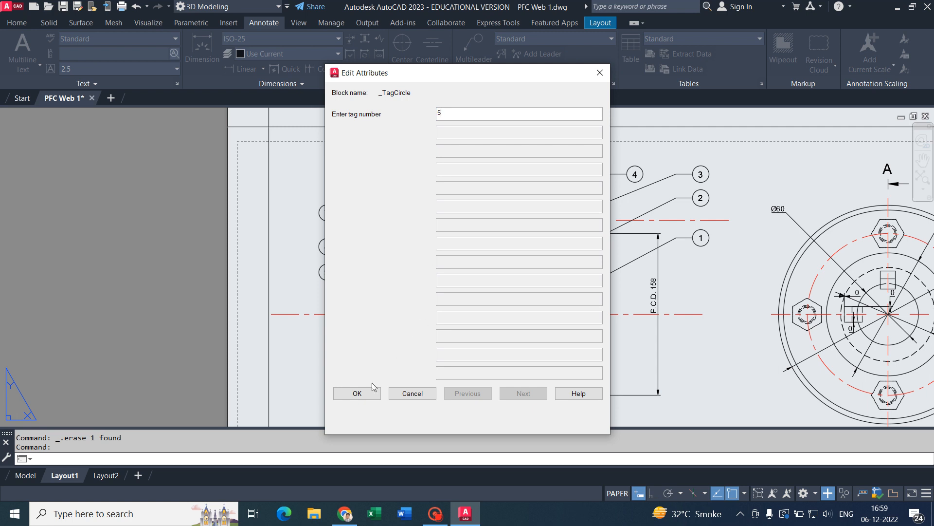
{"action": "left_click", "coordinate": [357, 393]}
{"action": "left_click", "coordinate": [326, 213]}
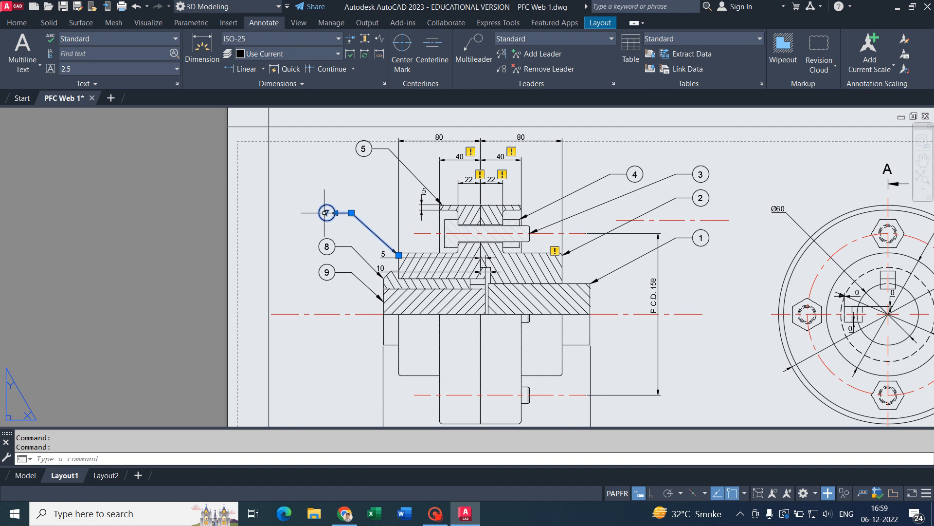
{"action": "double_click", "coordinate": [326, 213]}
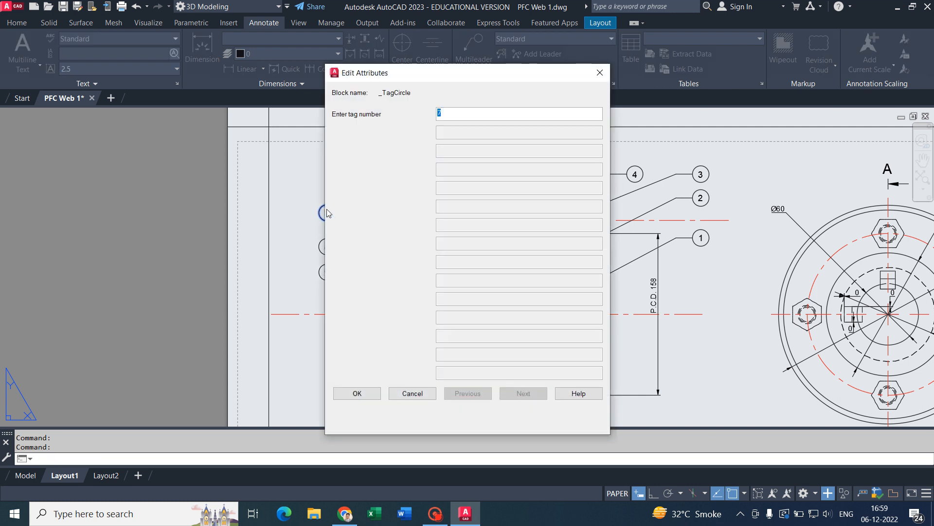
{"action": "left_click", "coordinate": [357, 393]}
{"action": "double_click", "coordinate": [327, 247]}
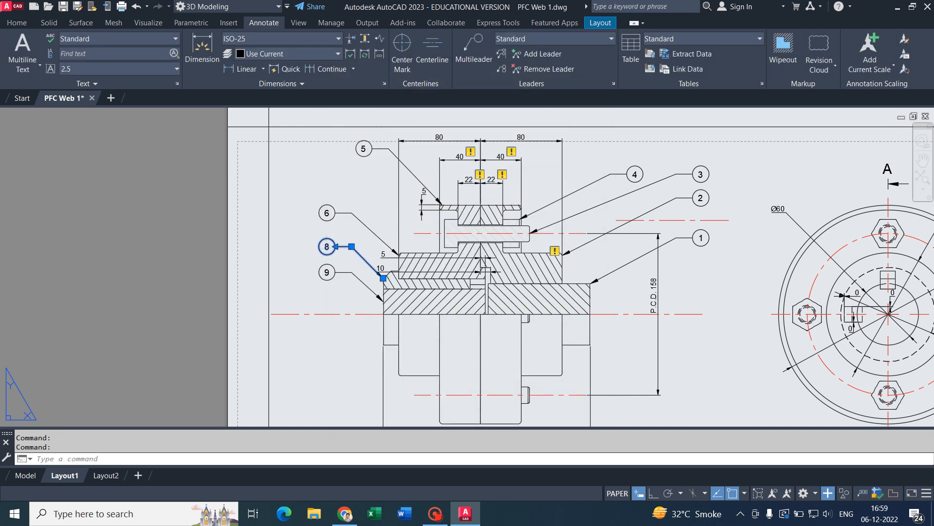
{"action": "type", "text": "7"}
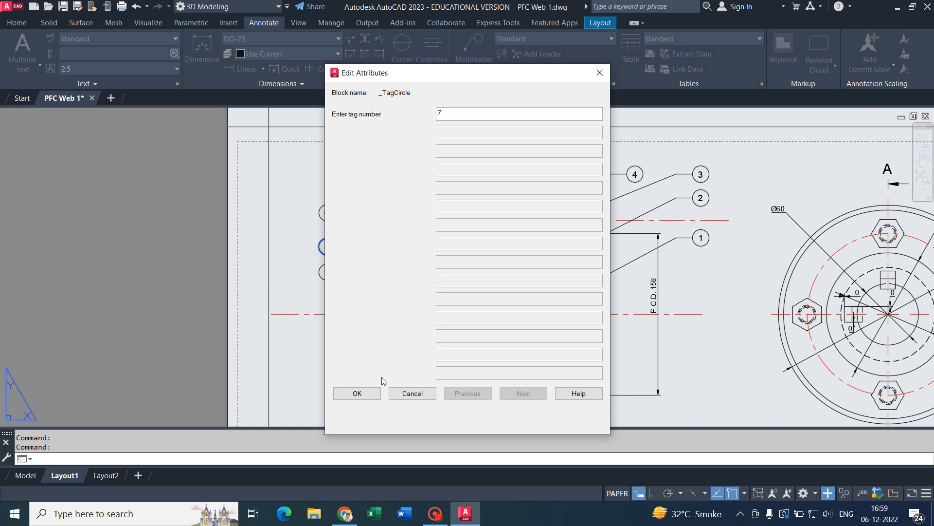
{"action": "left_click", "coordinate": [357, 393]}
{"action": "double_click", "coordinate": [326, 272]}
{"action": "left_click", "coordinate": [358, 392]}
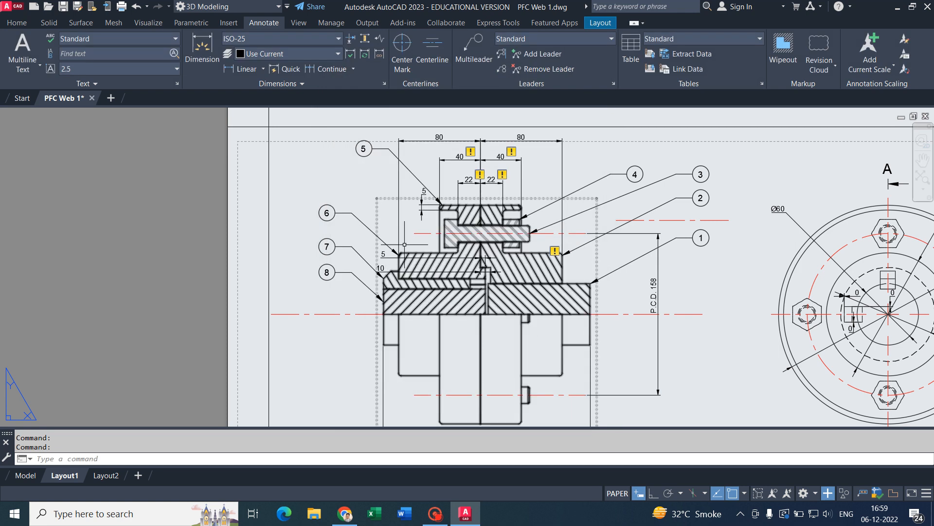
- Change the part name of part 5 in the bill of material to Flange A
{"action": "scroll", "coordinate": [306, 308], "scroll_direction": "down", "scroll_amount": 4}
{"action": "scroll", "coordinate": [433, 234], "scroll_direction": "up", "scroll_amount": 8}
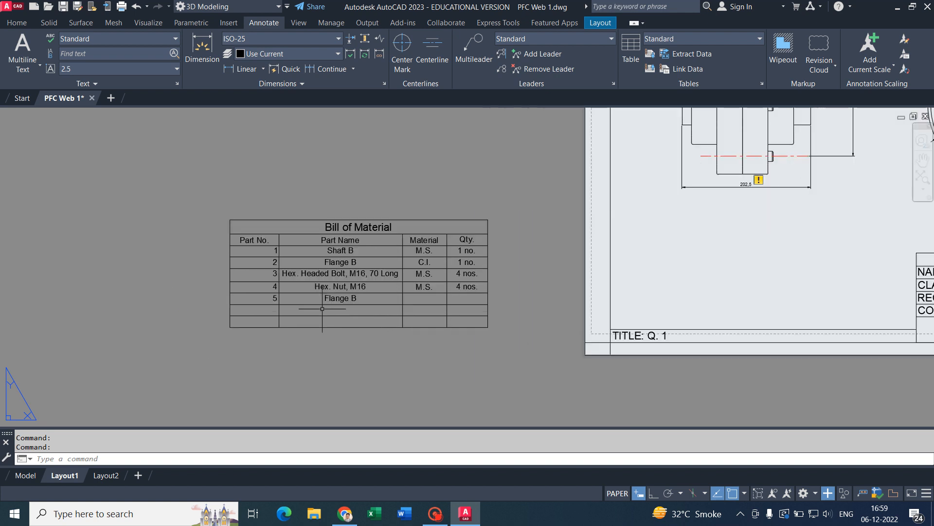
{"action": "double_click", "coordinate": [355, 311]}
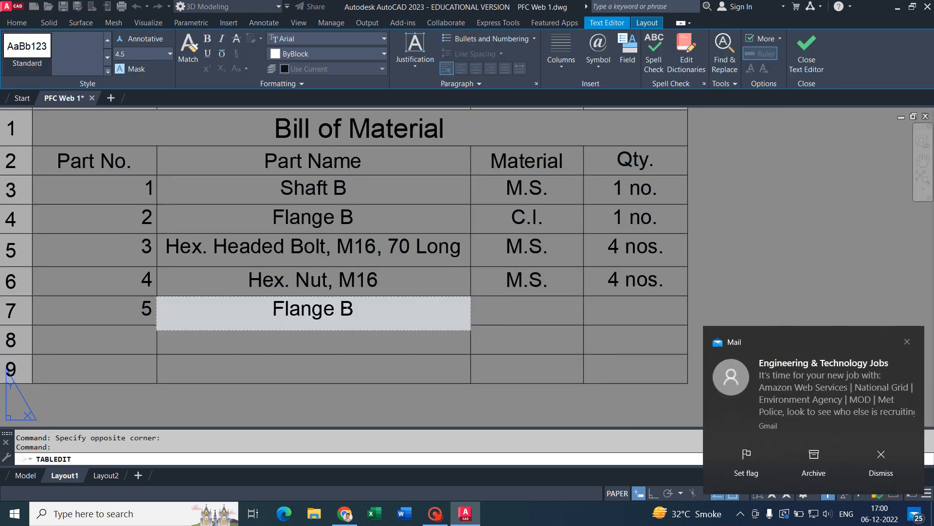
{"action": "left_click_drag", "start_coordinate": [376, 307], "coordinate": [267, 303]}
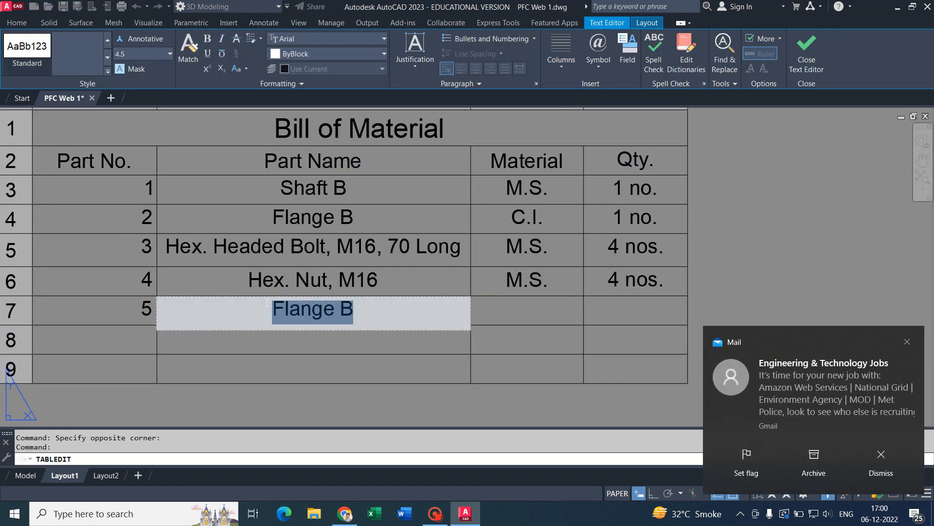
{"action": "scroll", "coordinate": [382, 251], "scroll_direction": "down", "scroll_amount": 3}
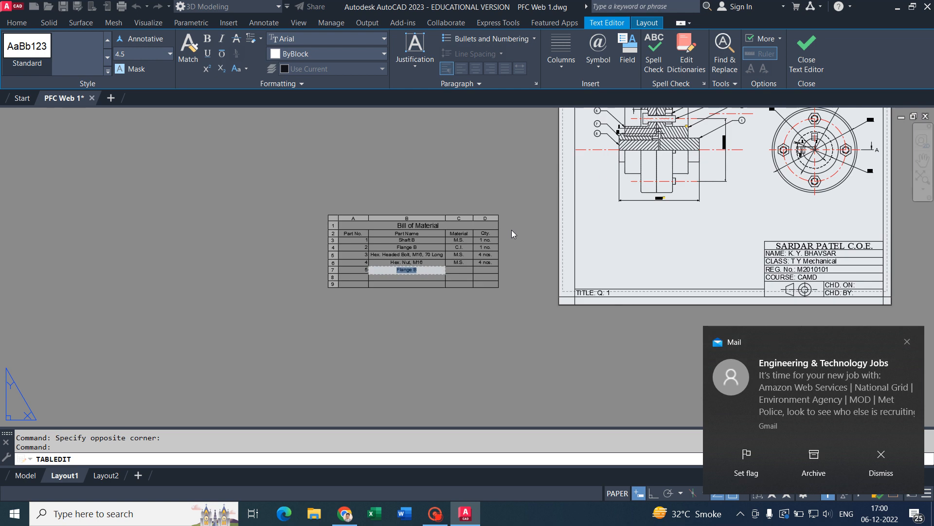
{"action": "mouse_move", "coordinate": [591, 195]}
{"action": "middle_mouse_down"}
{"action": "mouse_move", "coordinate": [522, 280]}
{"action": "mouse_move", "coordinate": [525, 266]}
{"action": "middle_mouse_up"}
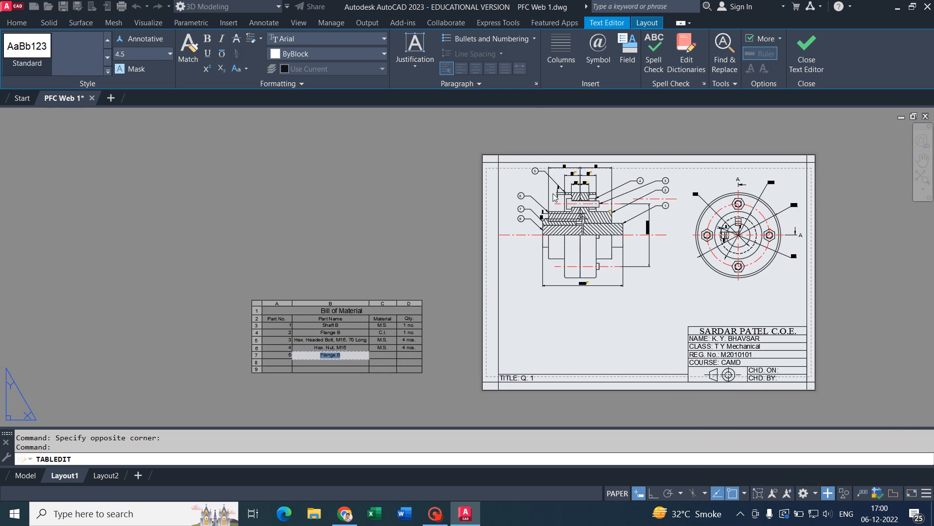
{"action": "scroll", "coordinate": [328, 361], "scroll_direction": "up", "scroll_amount": 8}
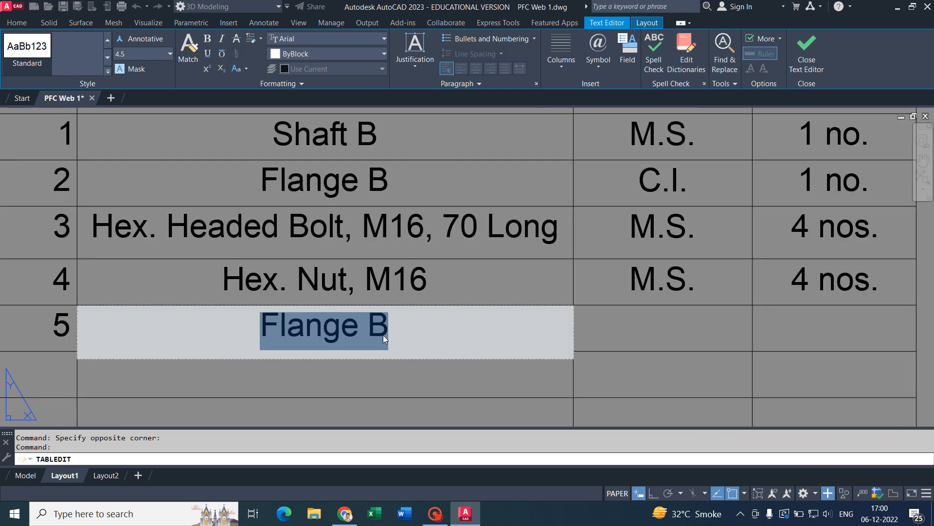
{"action": "left_click", "coordinate": [403, 320]}
{"action": "key", "text": "BackSpace"}
{"action": "type", "text": "A"}
{"action": "key", "text": "Tab"}
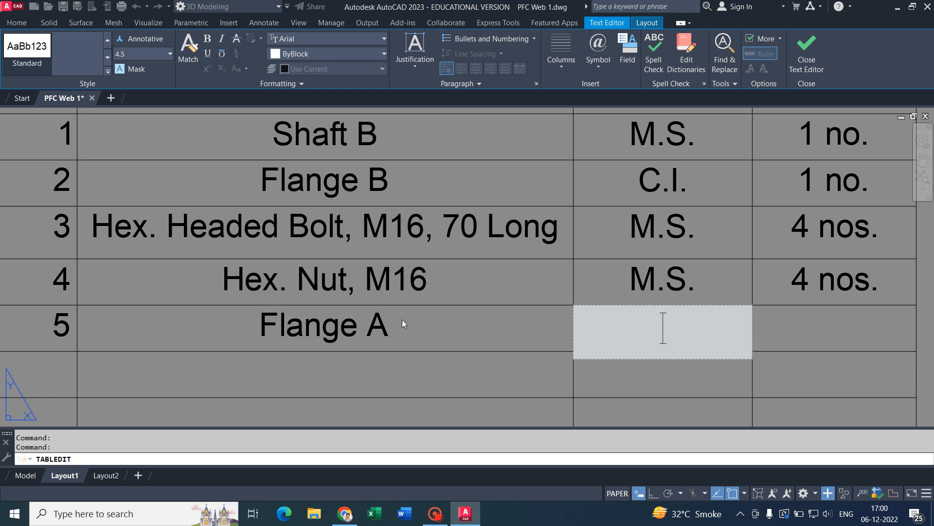
- Enter material M.S. and quantity 1 no. for part 5, and part number 6 in the following row
{"action": "type", "text": "M.S."}
{"action": "key", "text": "Tab"}
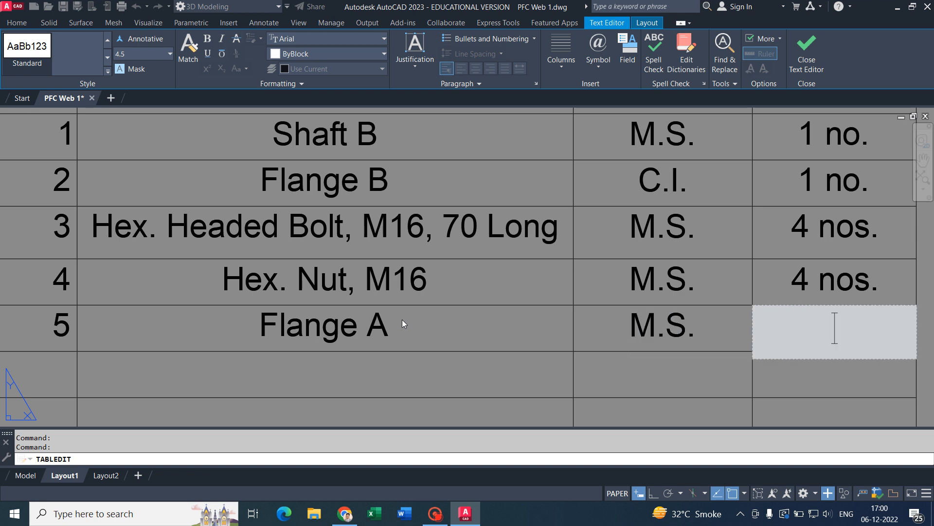
{"action": "type", "text": "1 no."}
{"action": "key", "text": "Tab"}
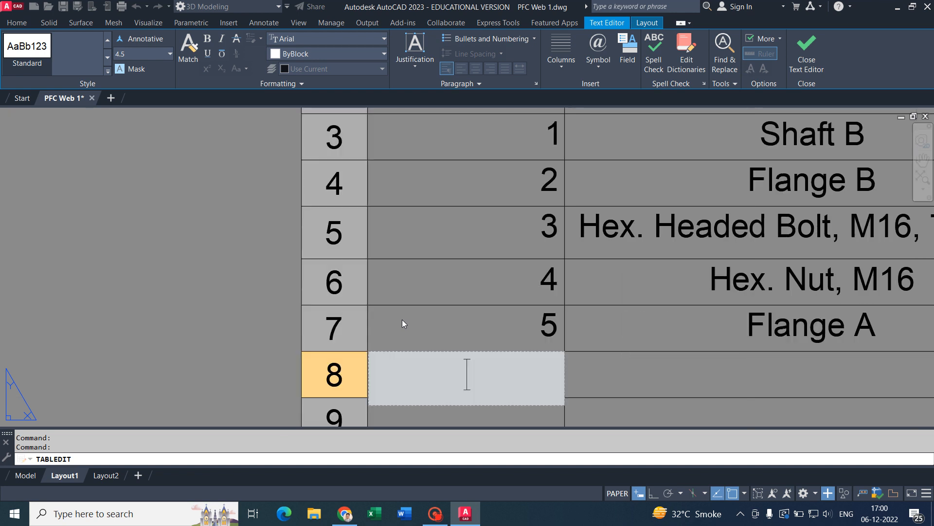
{"action": "type", "text": "6"}
{"action": "key", "text": "Tab"}
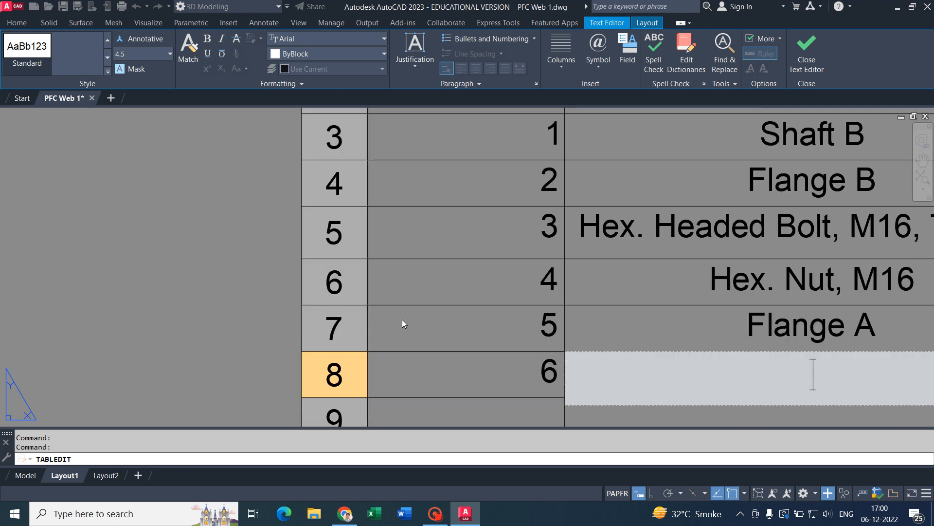
- Delete balloon 6 and its leader from the flange hub in the sectional view
{"action": "scroll", "coordinate": [404, 319], "scroll_direction": "down", "scroll_amount": 5}
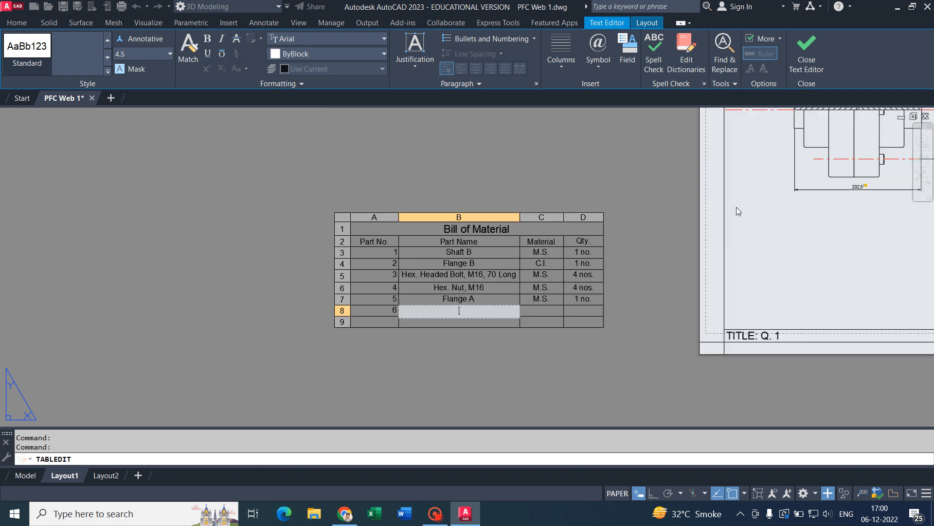
{"action": "scroll", "coordinate": [548, 155], "scroll_direction": "up", "scroll_amount": 2}
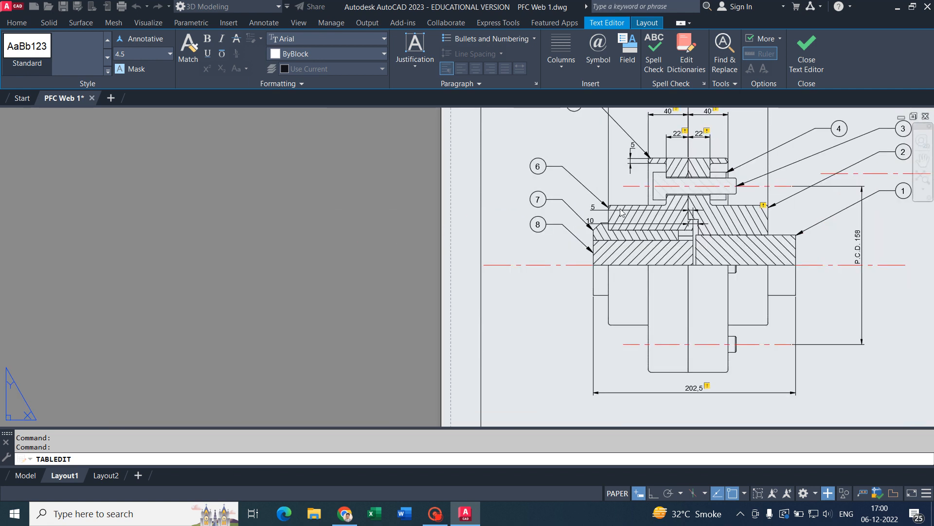
{"action": "scroll", "coordinate": [614, 225], "scroll_direction": "up", "scroll_amount": 4}
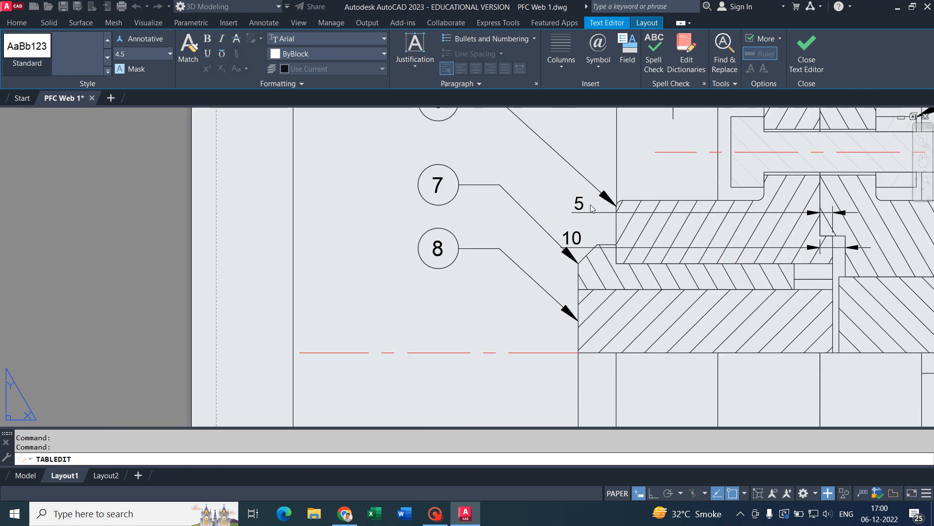
{"action": "scroll", "coordinate": [555, 201], "scroll_direction": "down", "scroll_amount": 2}
{"action": "mouse_move", "coordinate": [520, 122]}
{"action": "middle_mouse_down"}
{"action": "mouse_move", "coordinate": [555, 238]}
{"action": "mouse_move", "coordinate": [502, 237]}
{"action": "middle_mouse_up"}
{"action": "left_click", "coordinate": [501, 237]}
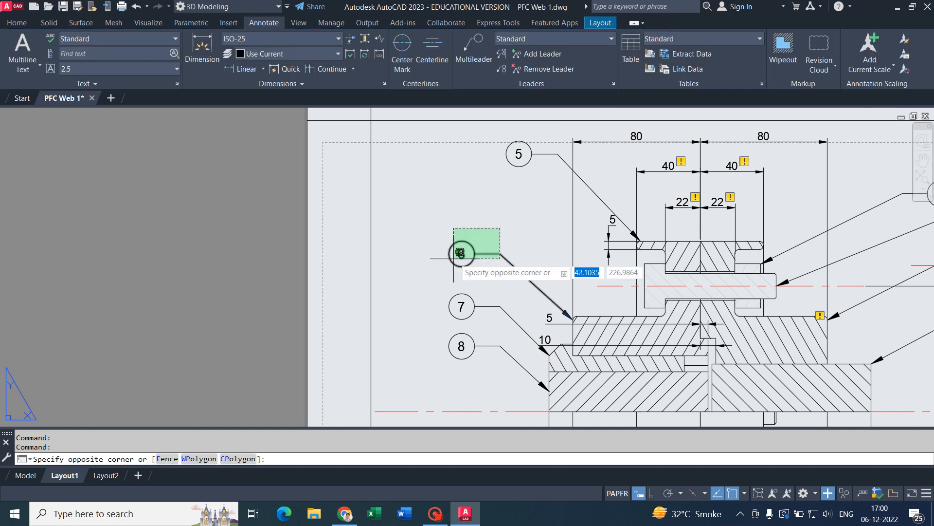
{"action": "left_click", "coordinate": [448, 261]}
{"action": "key", "text": "Delete"}
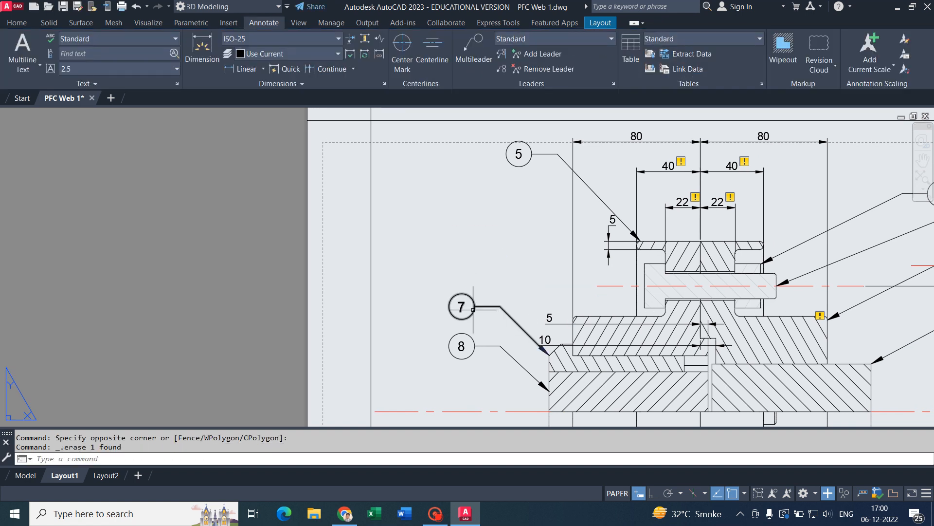
- Renumber balloons 7 and 8 beside the sectional view as 6 and 7
{"action": "left_click", "coordinate": [463, 305]}
{"action": "left_click", "coordinate": [463, 305]}
{"action": "double_click", "coordinate": [462, 305]}
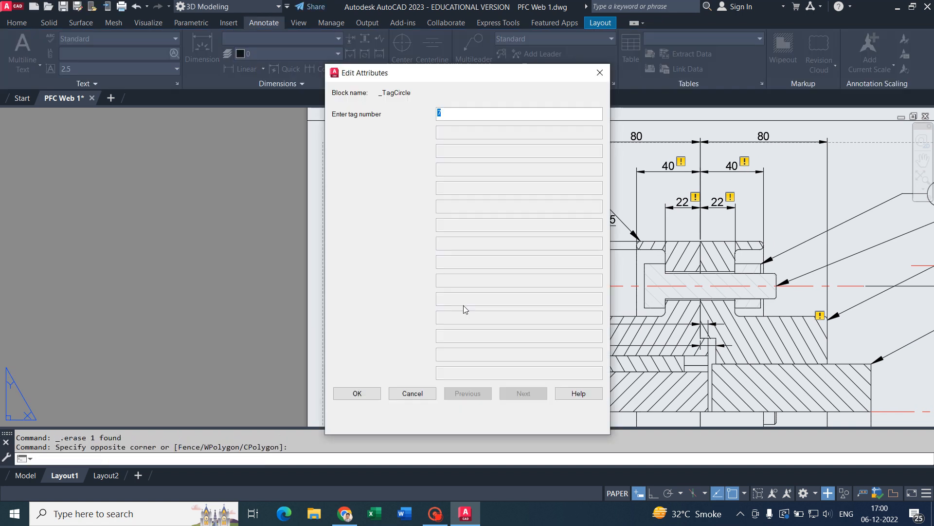
{"action": "type", "text": "8"}
{"action": "left_click", "coordinate": [374, 395]}
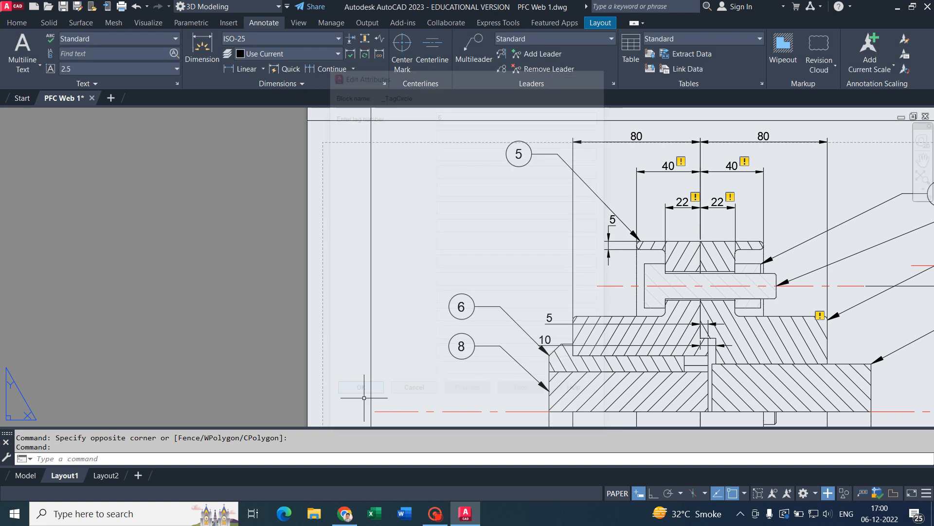
{"action": "double_click", "coordinate": [461, 346]}
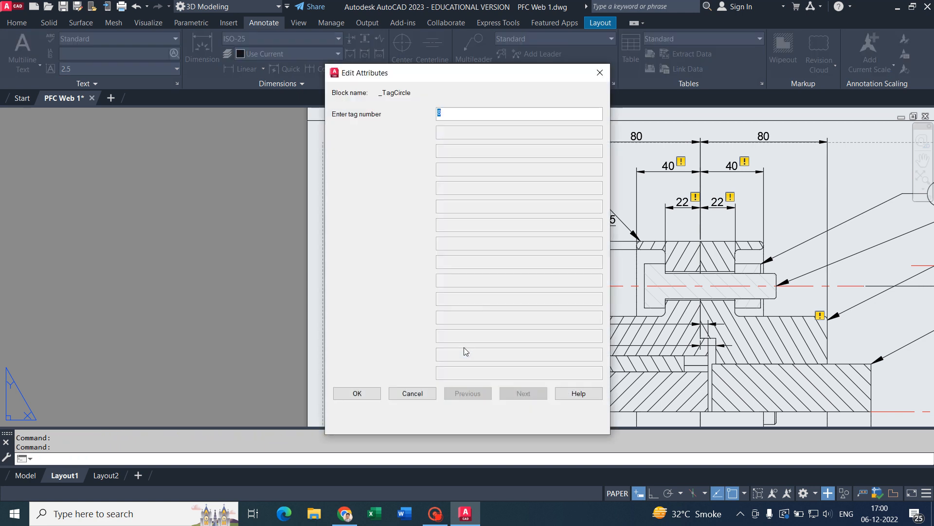
{"action": "type", "text": "7"}
{"action": "left_click", "coordinate": [372, 395]}
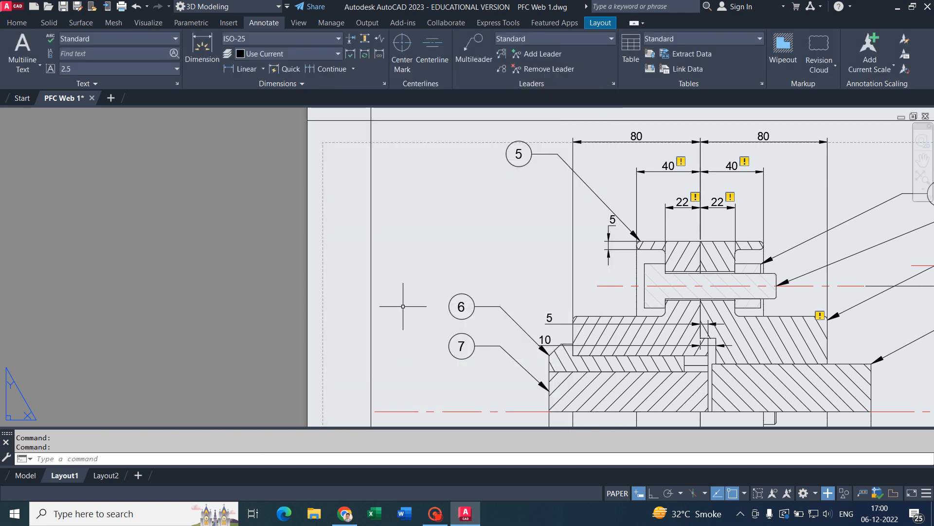
- Fill in part 6 of the bill of material as Gib Headed Key, material M.S., quantity 2 nos
{"action": "scroll", "coordinate": [410, 298], "scroll_direction": "down", "scroll_amount": 5}
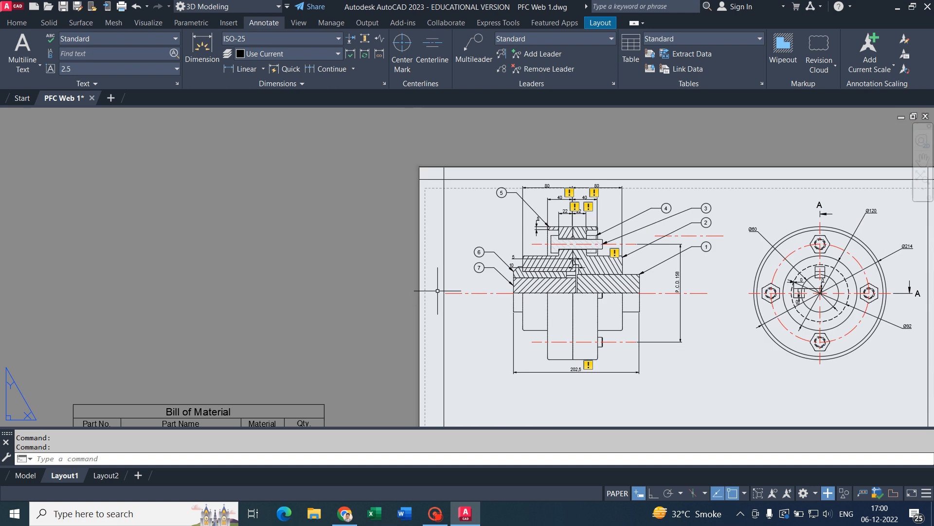
{"action": "scroll", "coordinate": [312, 359], "scroll_direction": "up", "scroll_amount": 6}
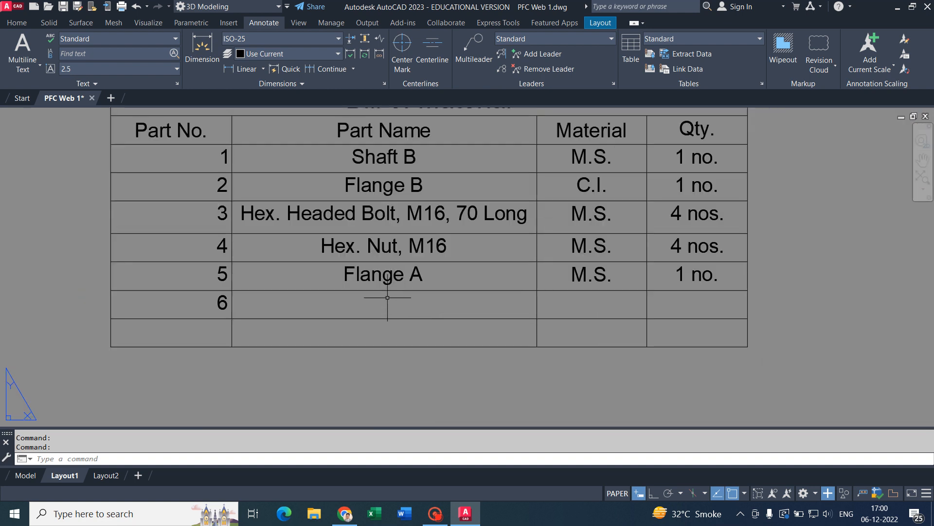
{"action": "left_click", "coordinate": [386, 298]}
{"action": "double_click", "coordinate": [388, 298]}
{"action": "type", "text": "Gib "}
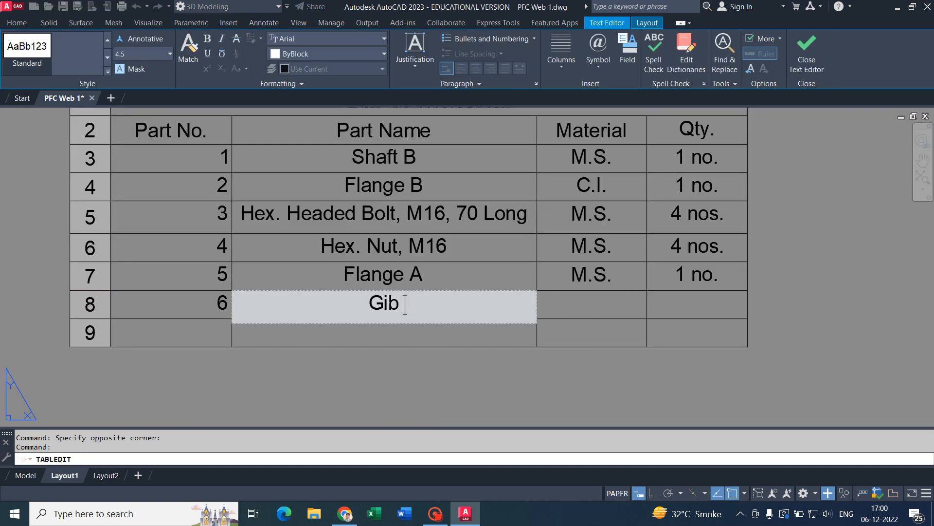
{"action": "type", "text": "Headed Key"}
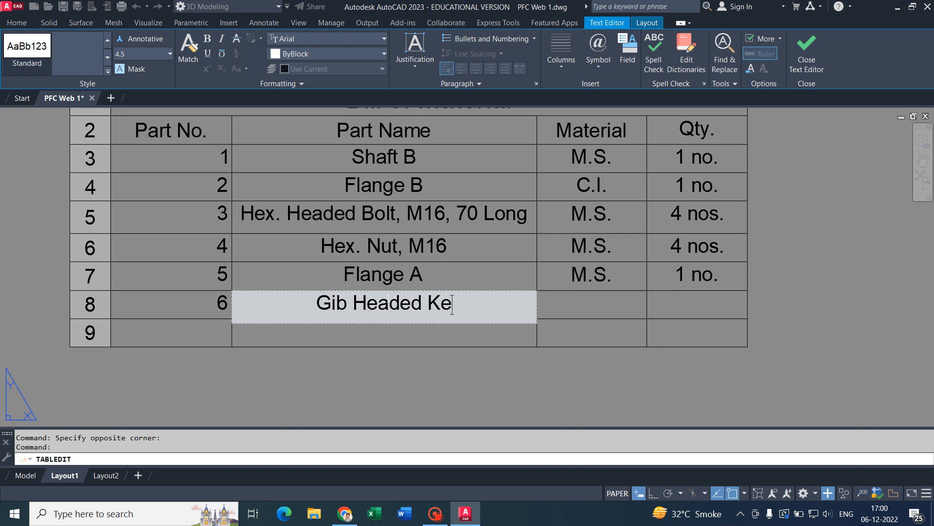
{"action": "key", "text": "Tab"}
{"action": "type", "text": "M.S."}
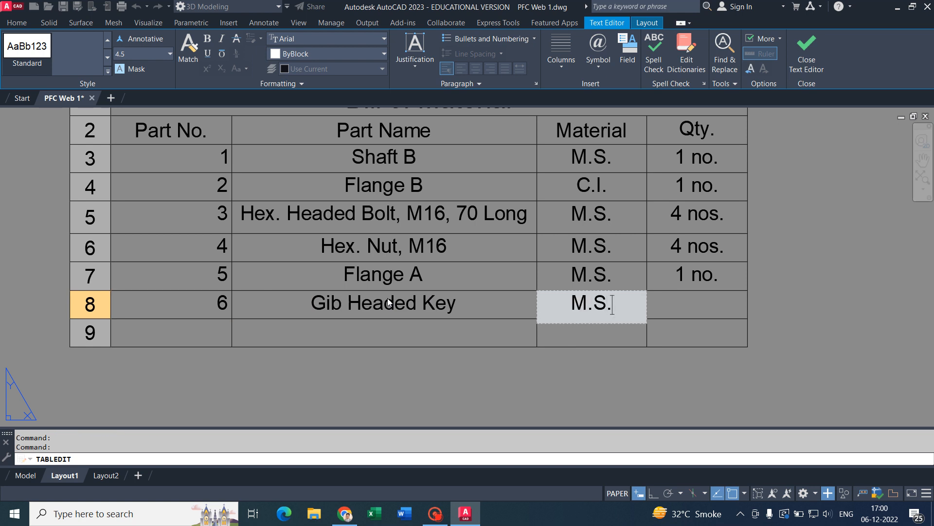
{"action": "key", "text": "Tab"}
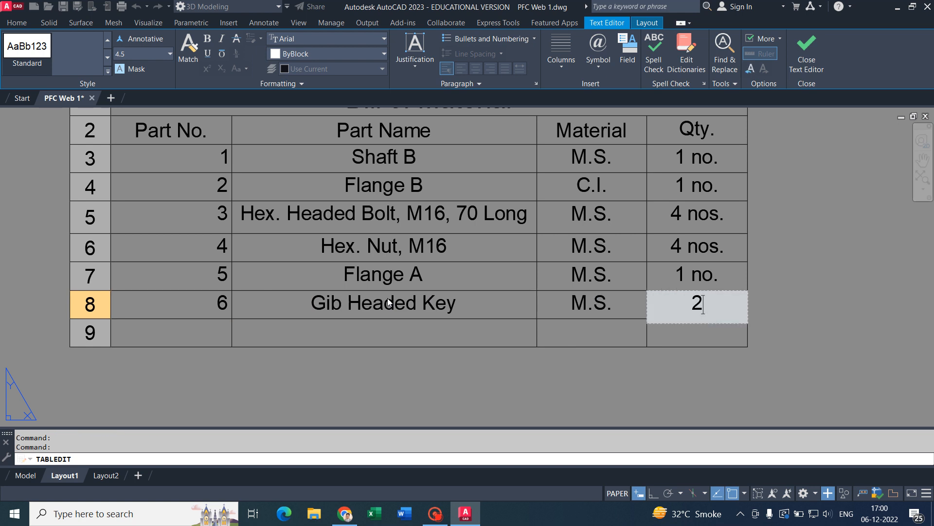
{"action": "type", "text": "2 nos."}
{"action": "key", "text": "Tab"}
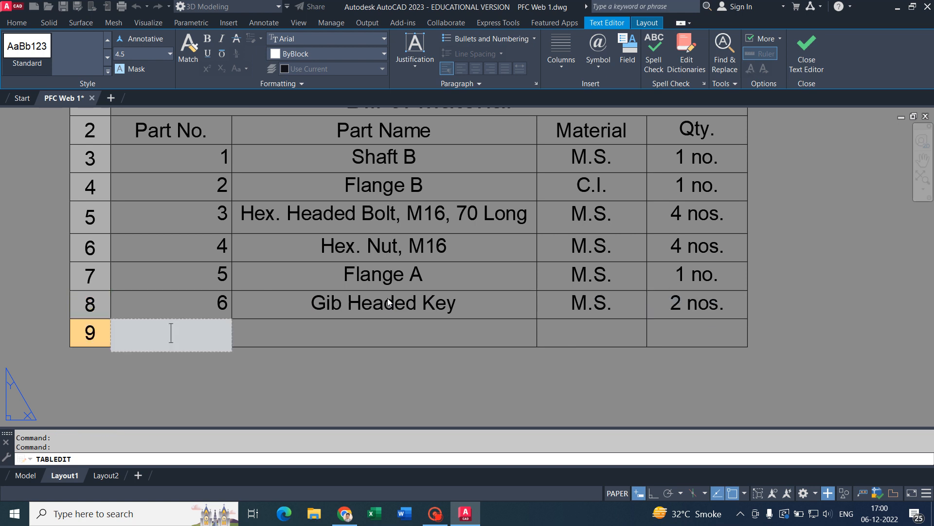
- Fill the last bill of material row with part number 7, Shaft A, material M.S., quantity 1 no
{"action": "type", "text": "7"}
{"action": "key", "text": "Tab"}
{"action": "type", "text": "Shaft"}
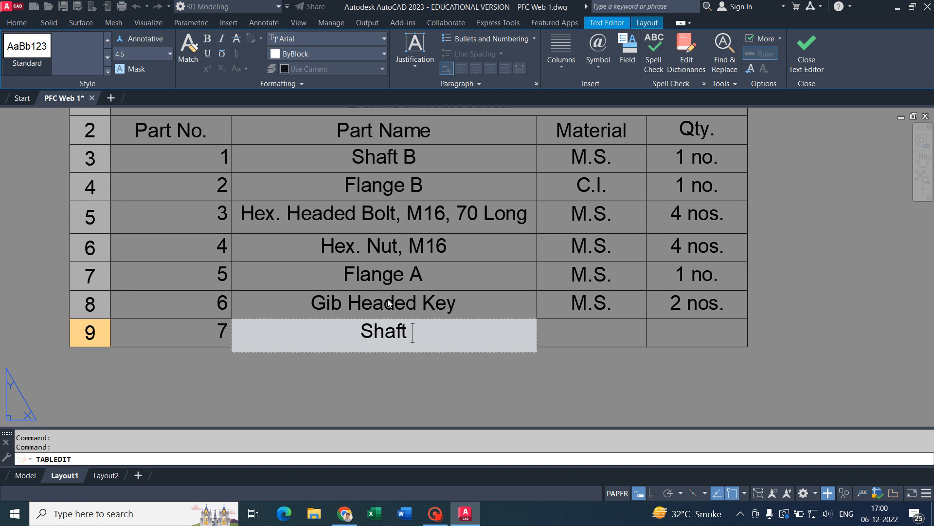
{"action": "type", "text": " A"}
{"action": "key", "text": "Tab"}
{"action": "type", "text": "M.S."}
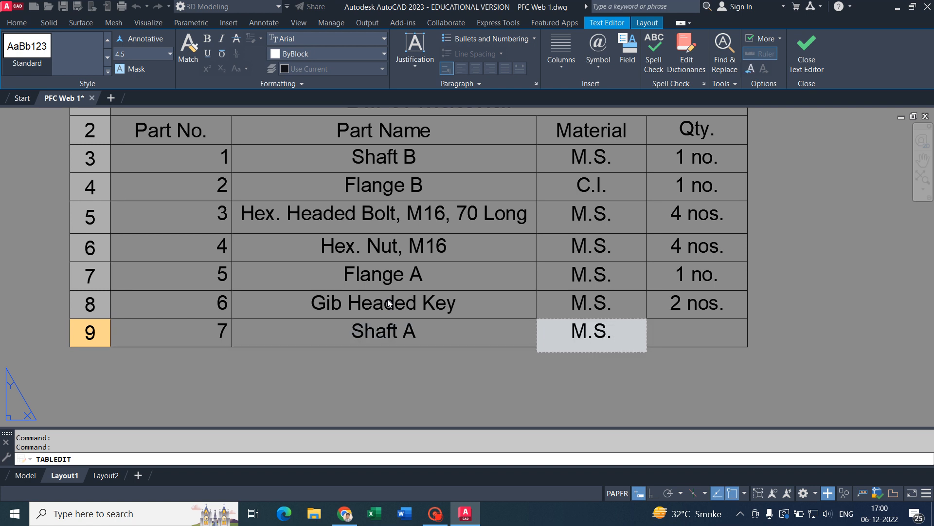
{"action": "key", "text": "Tab"}
{"action": "type", "text": "1 no."}
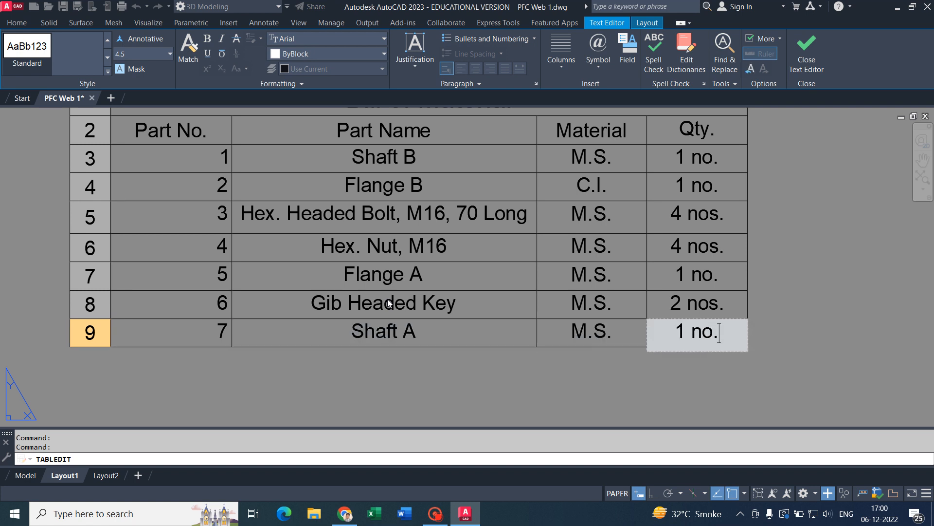
{"action": "left_click", "coordinate": [397, 385]}
- Move the bill of material table by its lower-right corner onto the sheet, below the sectional view and beside the title block
{"action": "scroll", "coordinate": [397, 375], "scroll_direction": "down", "scroll_amount": 4}
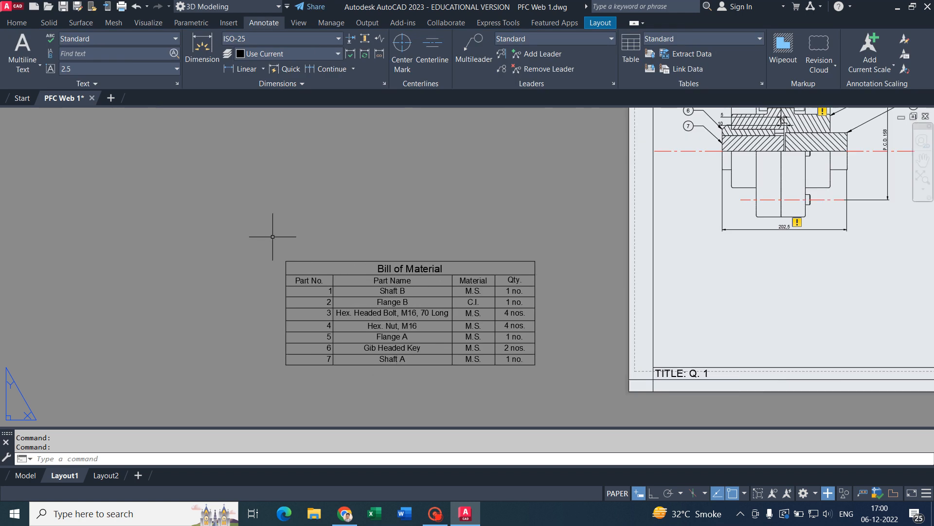
{"action": "left_click", "coordinate": [254, 226]}
{"action": "left_click", "coordinate": [578, 388]}
{"action": "type", "text": "M"}
{"action": "key", "text": "Return"}
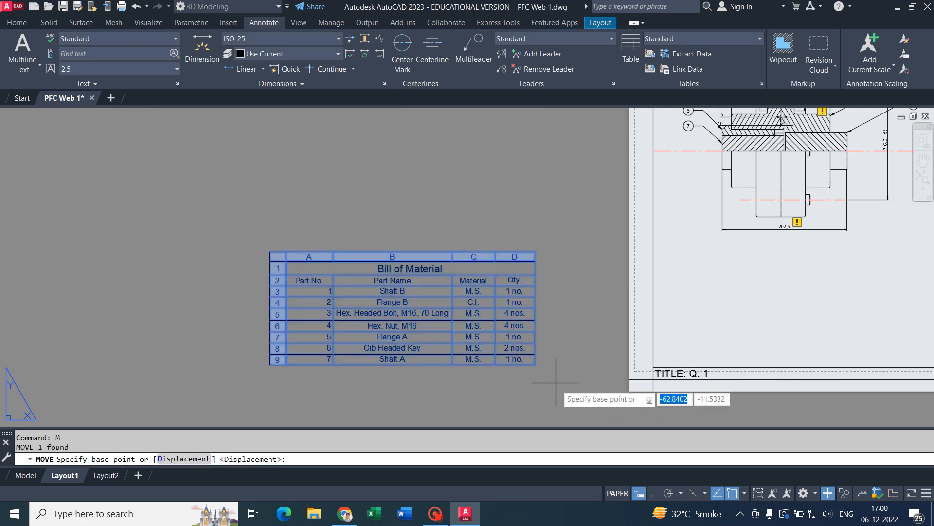
{"action": "left_click", "coordinate": [535, 365]}
{"action": "scroll", "coordinate": [548, 360], "scroll_direction": "down", "scroll_amount": 5}
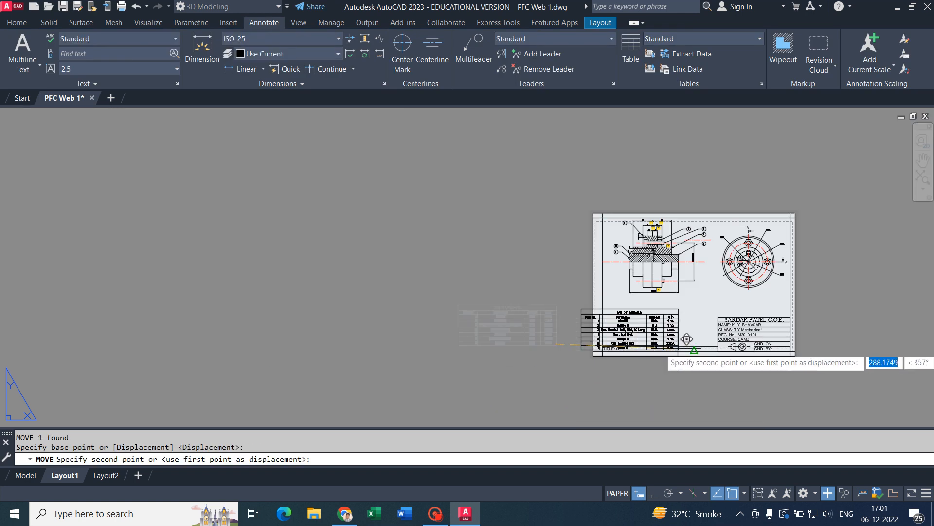
{"action": "scroll", "coordinate": [686, 339], "scroll_direction": "up", "scroll_amount": 5}
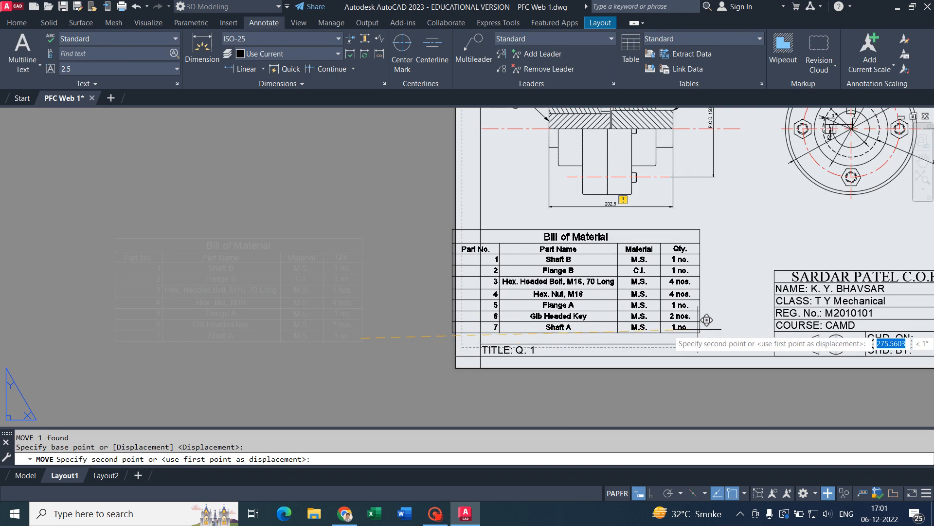
{"action": "left_click", "coordinate": [758, 315]}
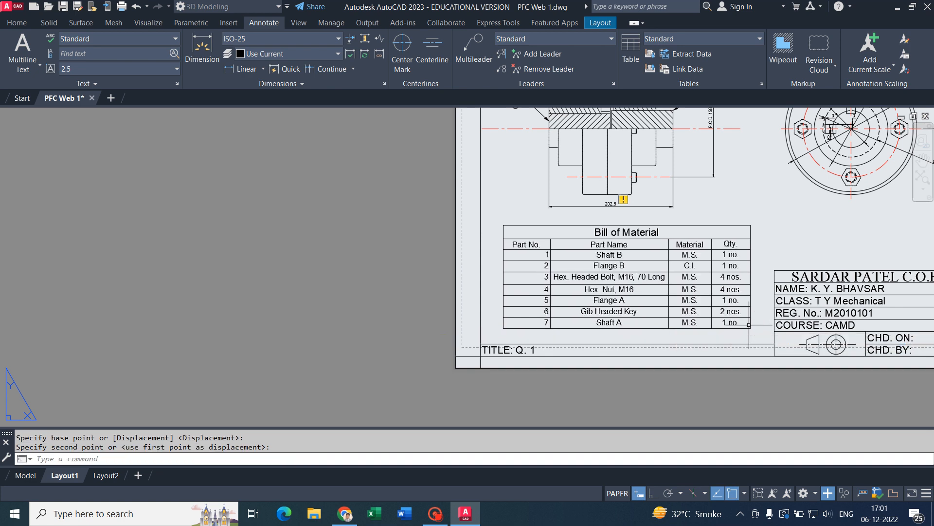
{"action": "middle_click_drag", "start_coordinate": [718, 267], "coordinate": [511, 337]}
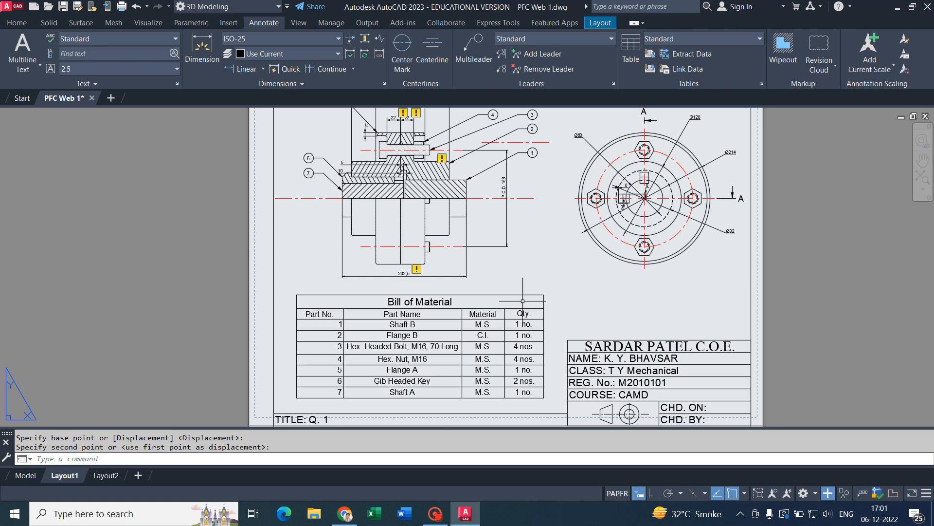
- Create a multiline text box between the sectional view's overall length dimension and the bill of material, with text height 4
{"action": "scroll", "coordinate": [522, 301], "scroll_direction": "down", "scroll_amount": 2}
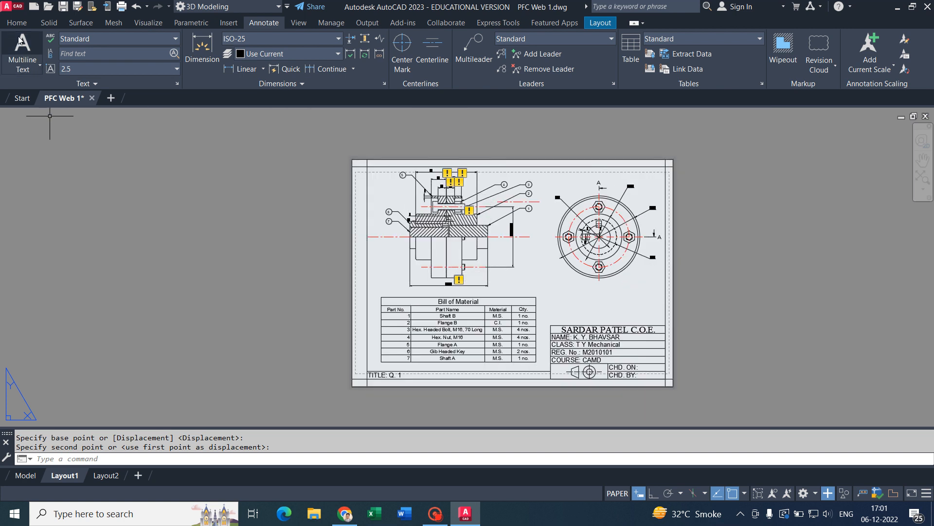
{"action": "left_click", "coordinate": [22, 49]}
{"action": "scroll", "coordinate": [408, 281], "scroll_direction": "up", "scroll_amount": 4}
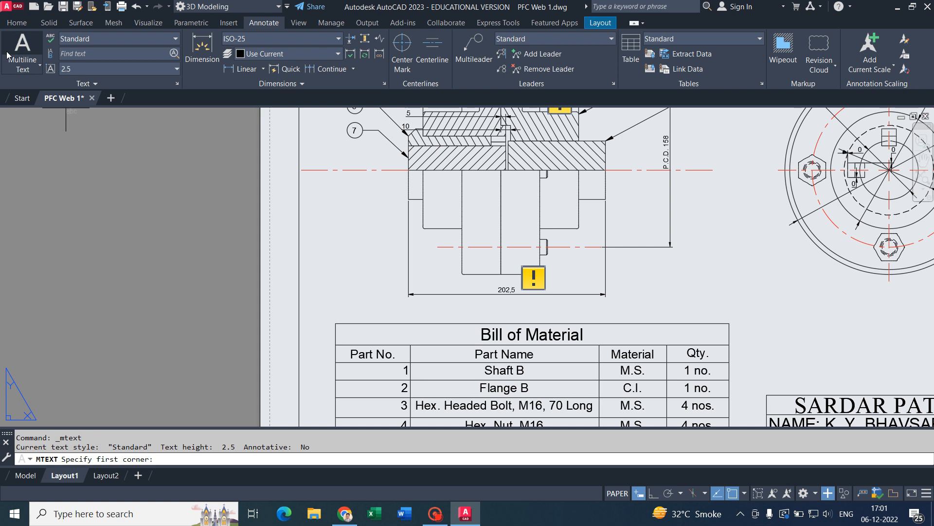
{"action": "scroll", "coordinate": [443, 306], "scroll_direction": "up", "scroll_amount": 2}
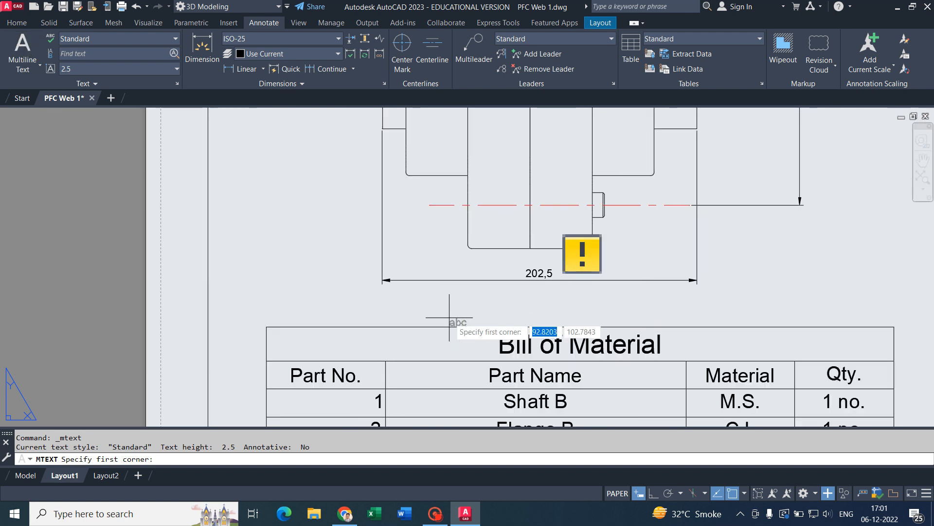
{"action": "left_click", "coordinate": [445, 291]}
{"action": "left_click", "coordinate": [682, 317]}
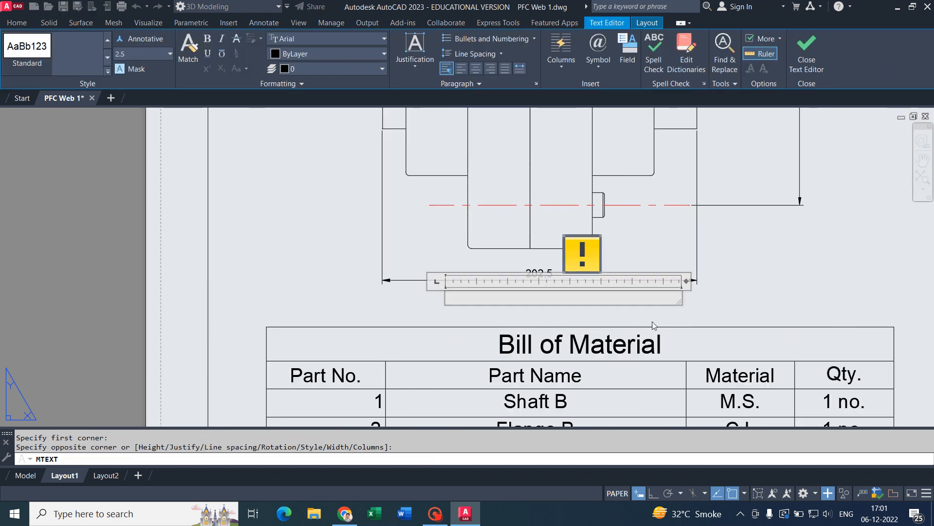
{"action": "left_click", "coordinate": [142, 52]}
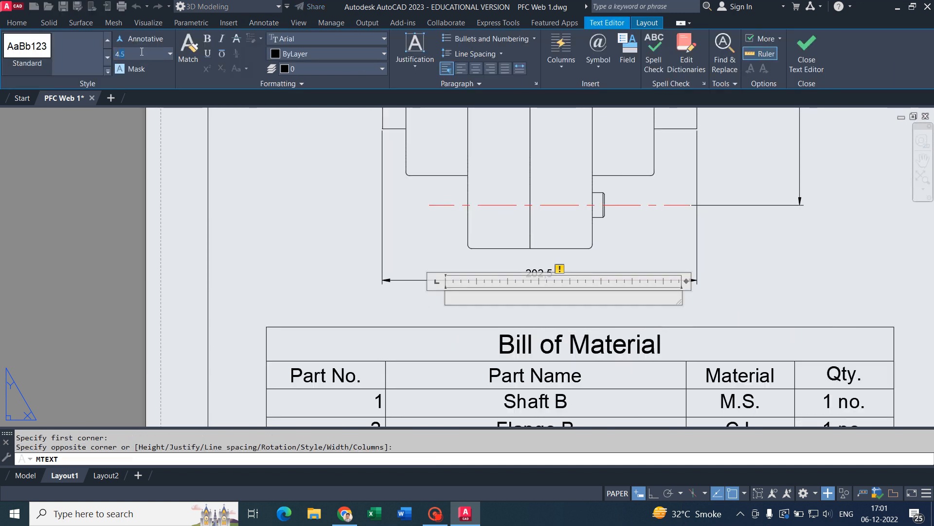
{"action": "key", "text": "Return"}
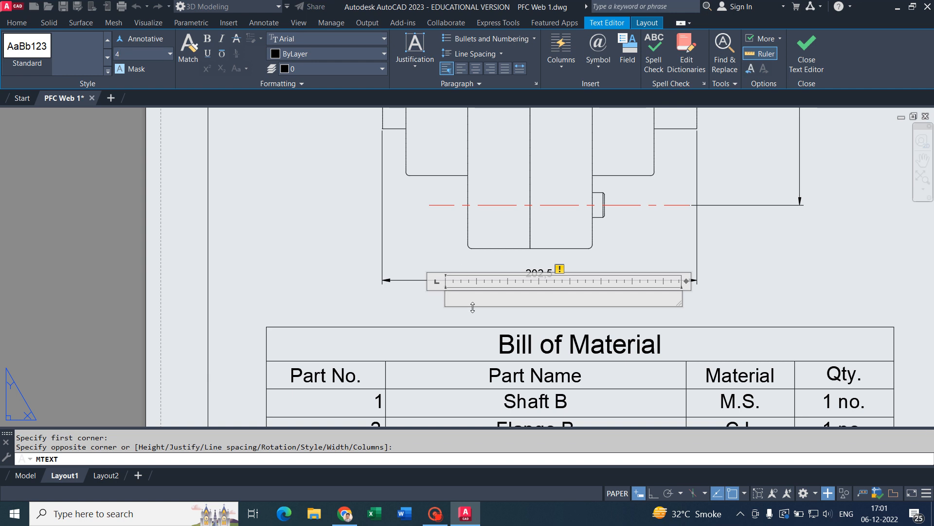
- Enter the caption Front View Upper Half in Section and widen its text box to fit one line
{"action": "type", "text": "Front"}
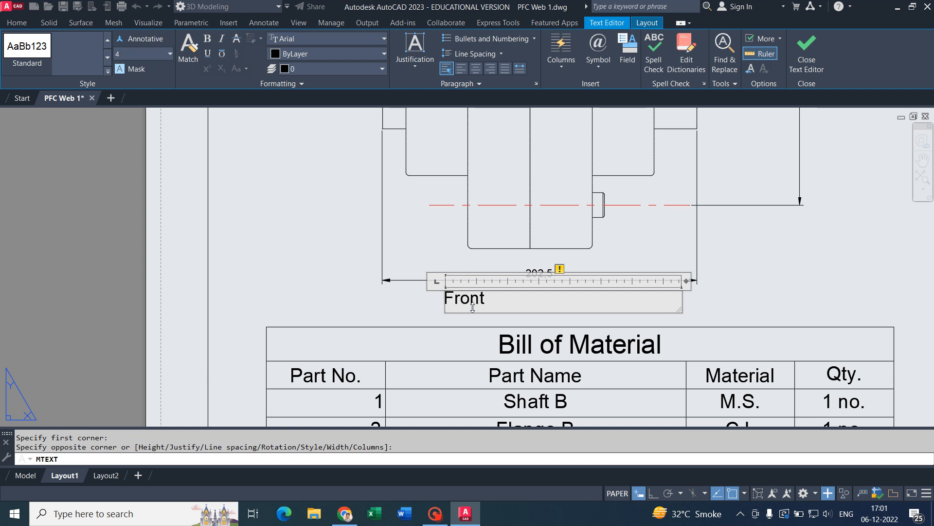
{"action": "type", "text": " View Upp"}
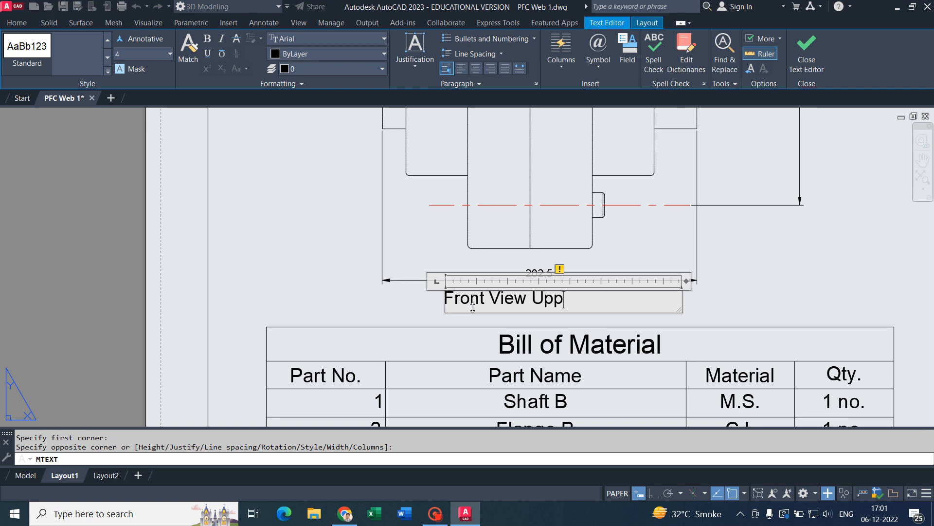
{"action": "type", "text": "er Half in"}
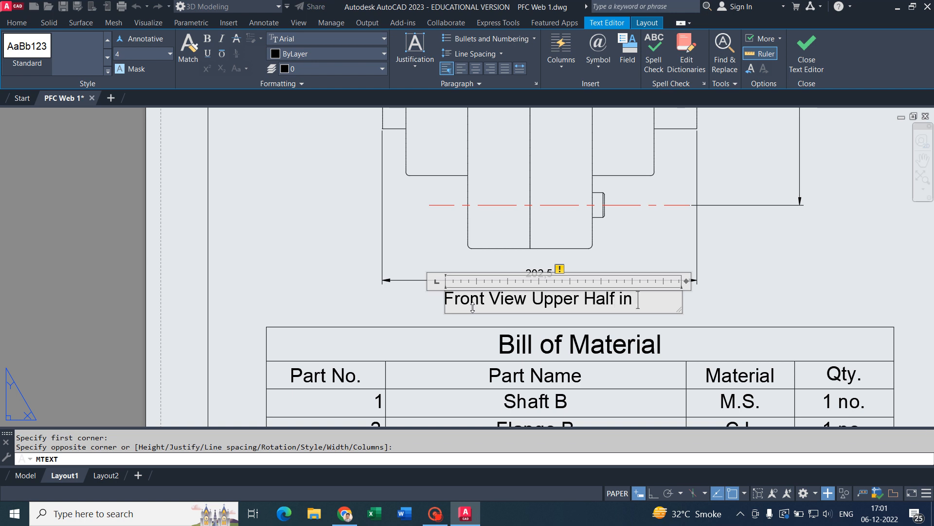
{"action": "type", "text": " Section"}
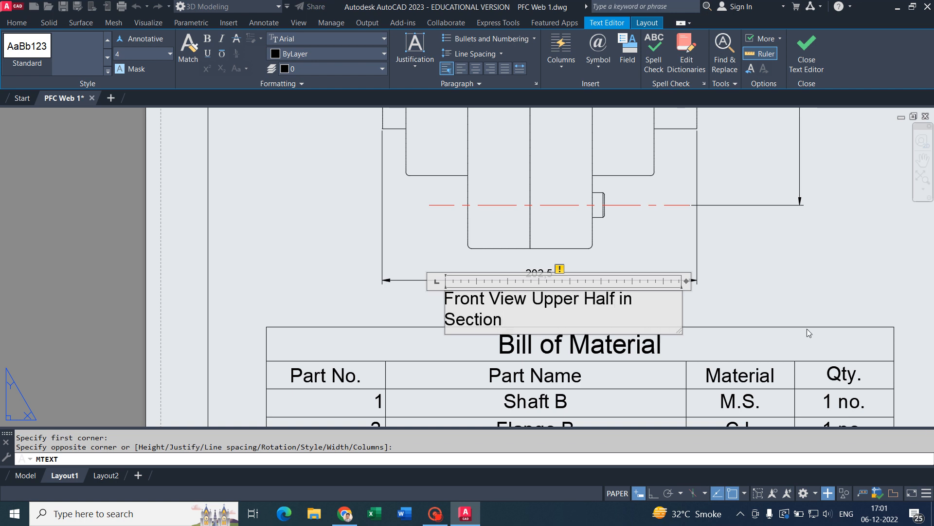
{"action": "left_click_drag", "start_coordinate": [688, 282], "coordinate": [722, 282]}
{"action": "left_click", "coordinate": [728, 292]}
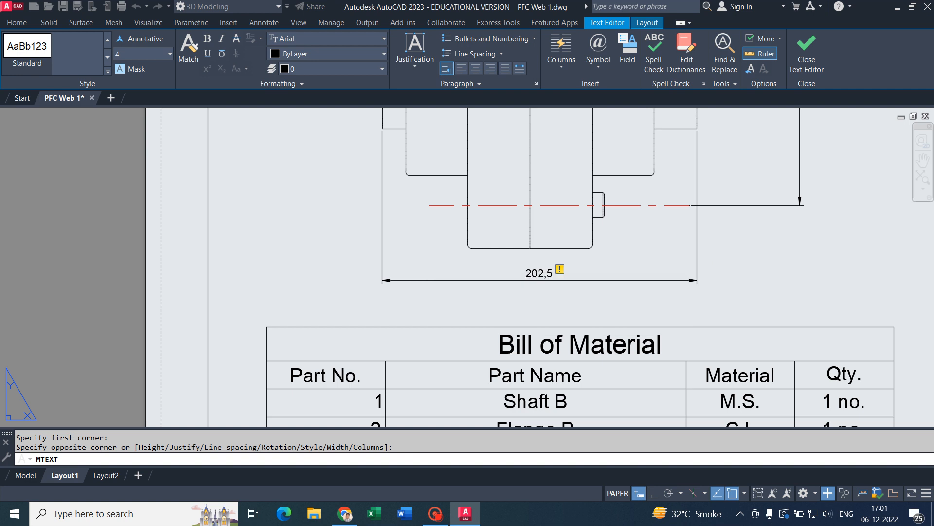
- Copy the sectional view's caption to just below the circular view
{"action": "type", "text": "c"}
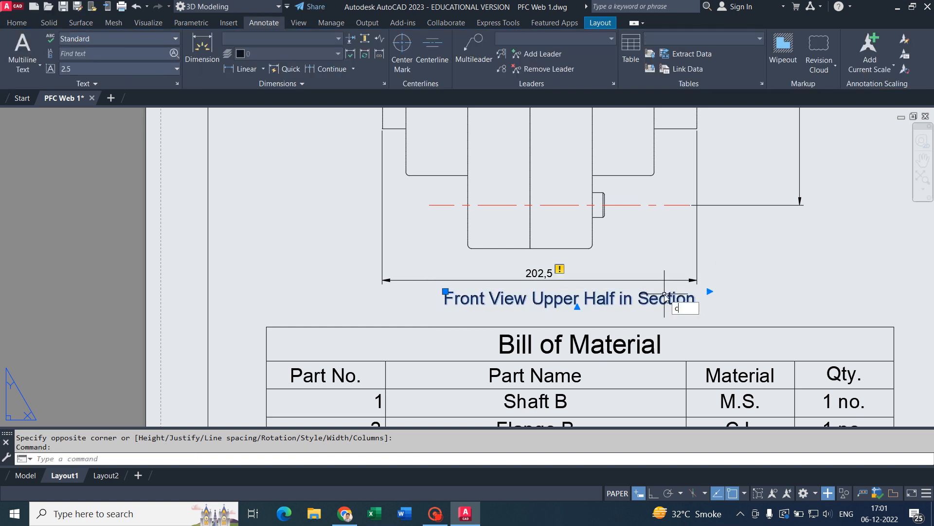
{"action": "type", "text": "o"}
{"action": "key", "text": "Return"}
{"action": "left_click", "coordinate": [710, 291]}
{"action": "scroll", "coordinate": [711, 291], "scroll_direction": "down", "scroll_amount": 3}
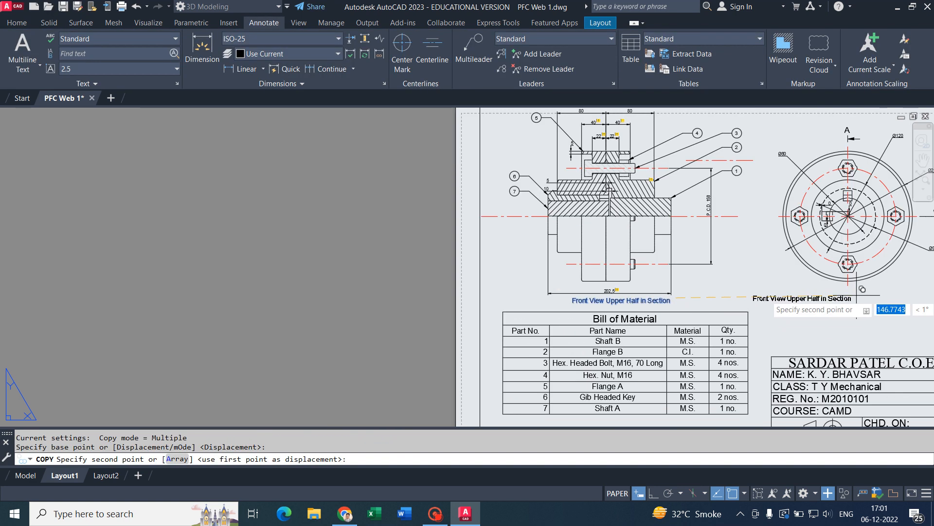
{"action": "middle_click_drag", "start_coordinate": [875, 292], "coordinate": [705, 278]}
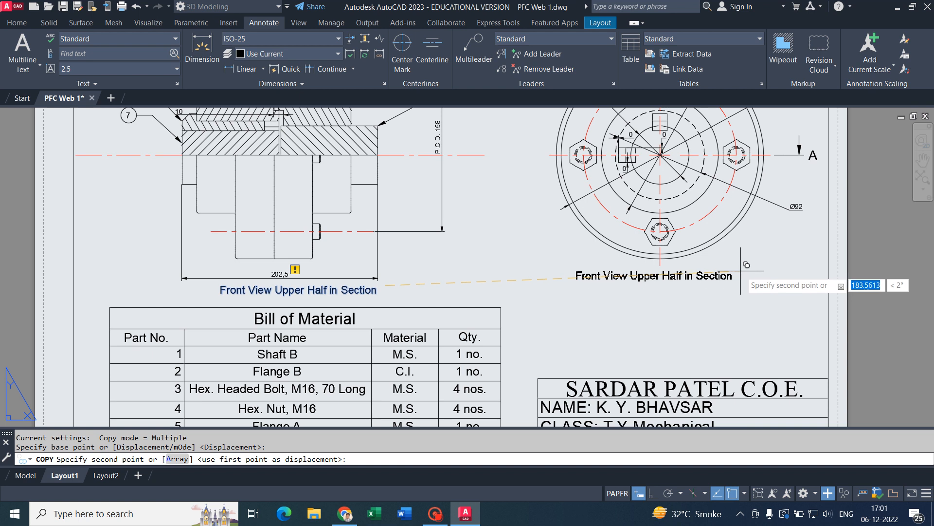
{"action": "left_click", "coordinate": [729, 277]}
{"action": "key", "text": "Return"}
- Change the copied caption to Side View and narrow its text box to suit the shorter text
{"action": "double_click", "coordinate": [723, 277]}
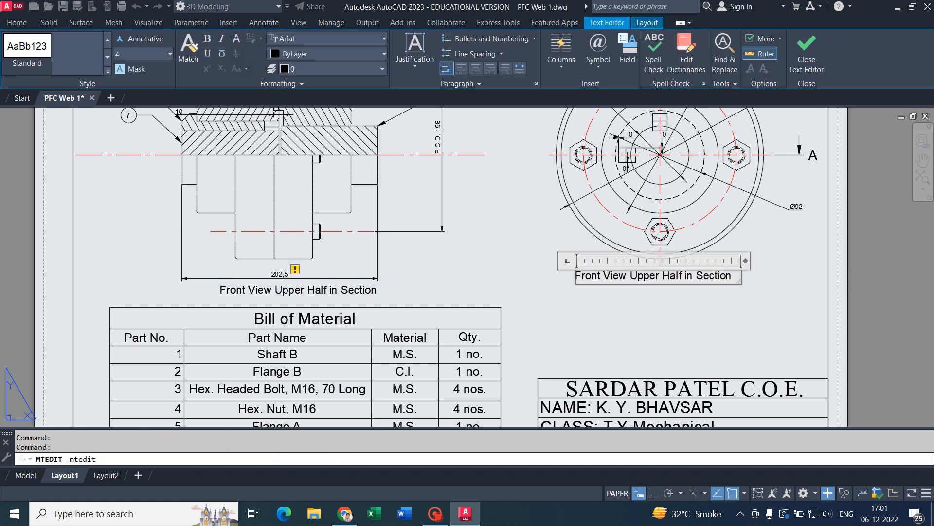
{"action": "type", "text": "Si"}
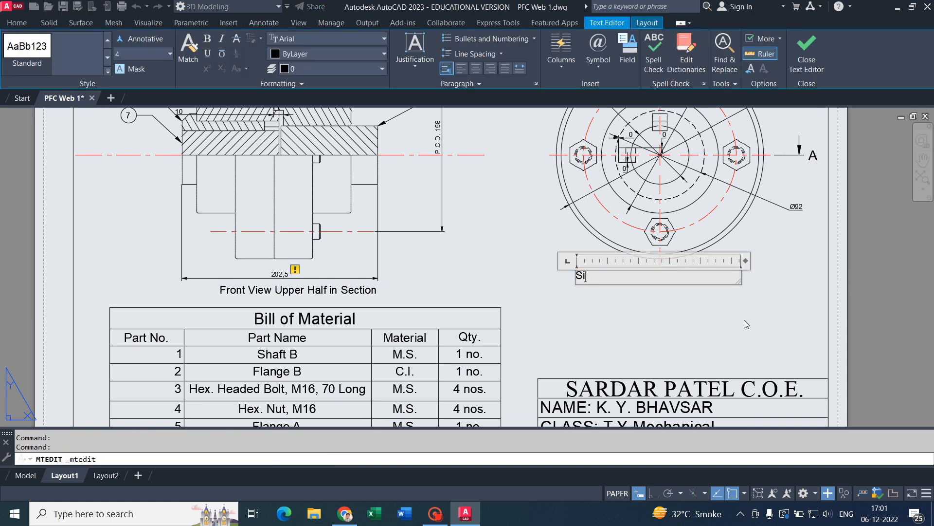
{"action": "type", "text": "de View"}
{"action": "left_click_drag", "start_coordinate": [748, 262], "coordinate": [638, 262]}
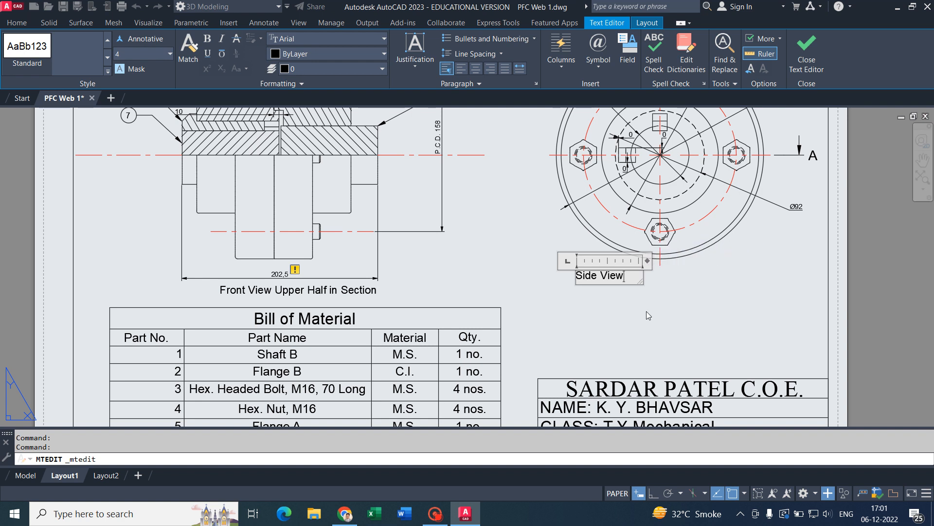
{"action": "left_click", "coordinate": [630, 312]}
- Move the Side View caption so it sits centrally beneath the circular view
{"action": "left_click", "coordinate": [578, 272]}
{"action": "key", "text": "Escape"}
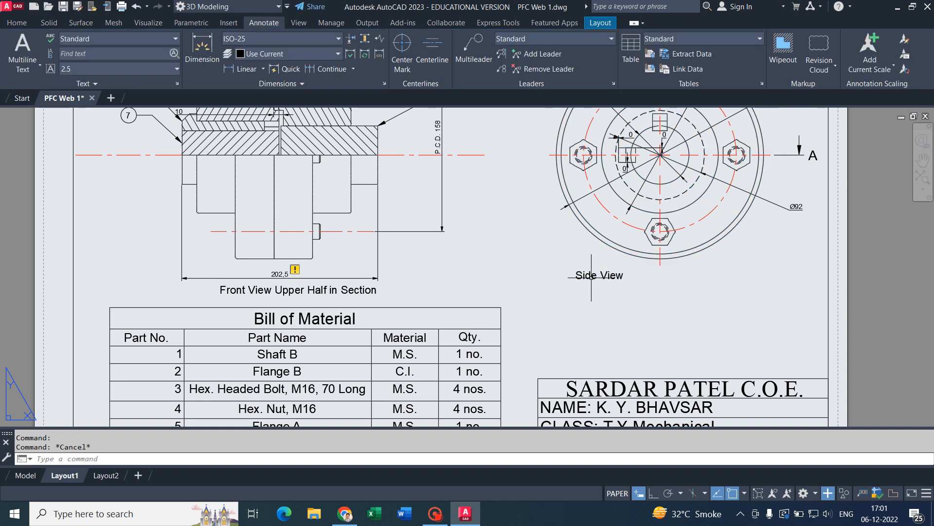
{"action": "left_click", "coordinate": [588, 278]}
{"action": "left_click", "coordinate": [576, 271]}
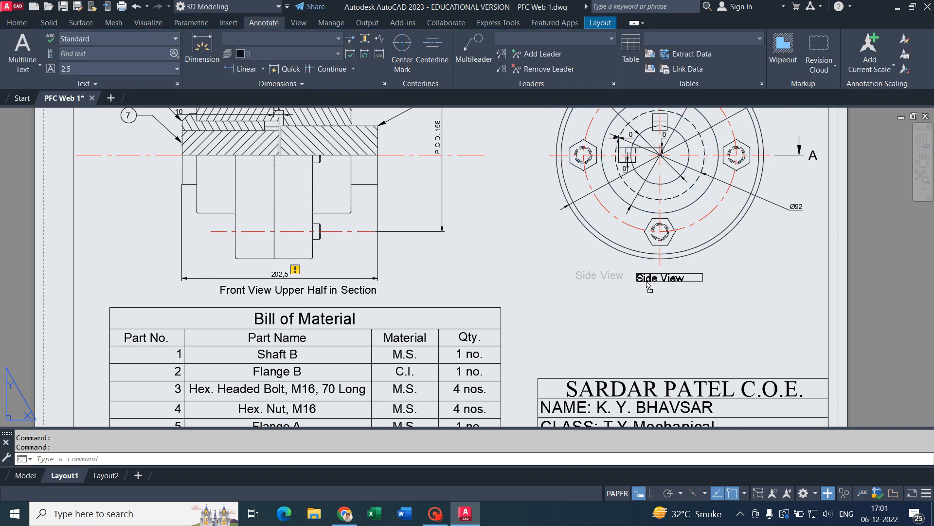
{"action": "left_click", "coordinate": [636, 274]}
{"action": "key", "text": "Escape"}
- Copy the Side View caption into the empty space above the title block
{"action": "left_click", "coordinate": [657, 277]}
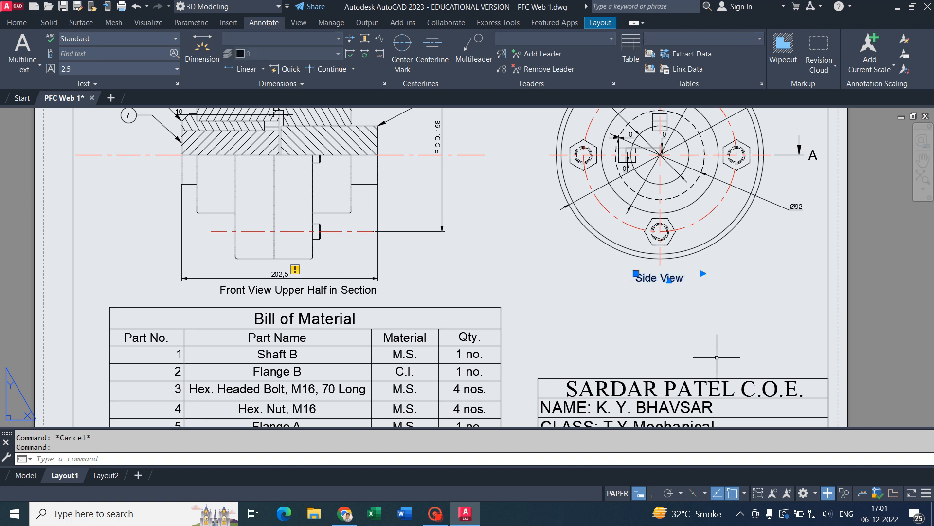
{"action": "type", "text": "co"}
{"action": "key", "text": "Return"}
{"action": "left_click", "coordinate": [645, 285]}
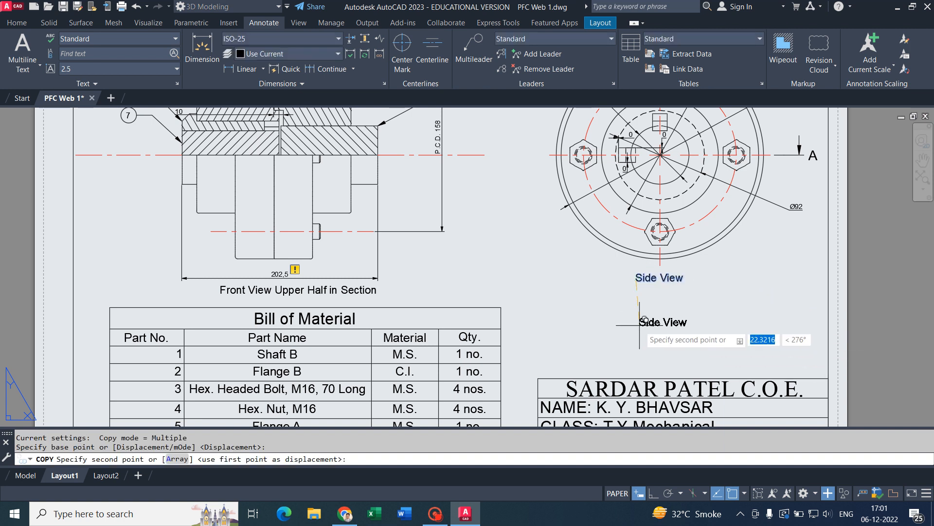
{"action": "left_click", "coordinate": [616, 329]}
{"action": "key", "text": "Escape"}
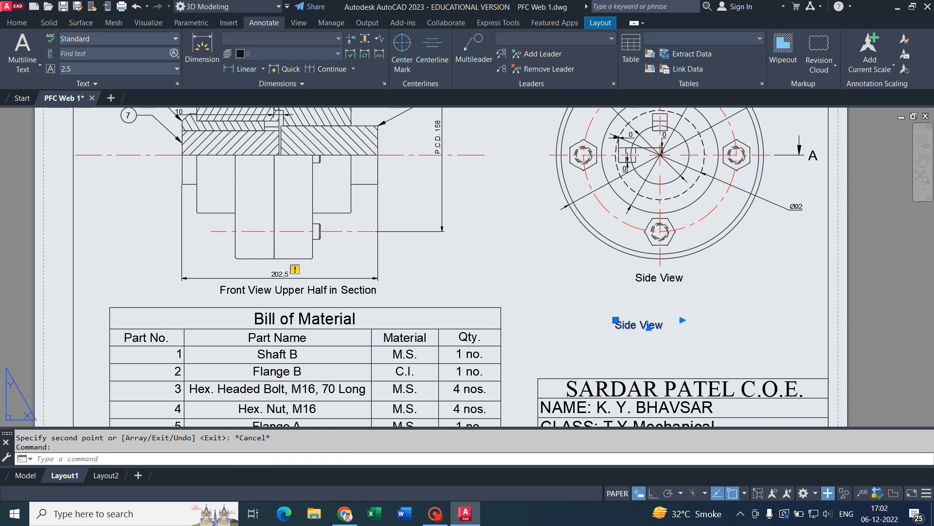
- Replace the copied text above the title block with All Dimensions are in mm. and widen its box to one line
{"action": "double_click", "coordinate": [649, 325]}
{"action": "key", "text": "ctrl+a"}
{"action": "type", "text": "Al"}
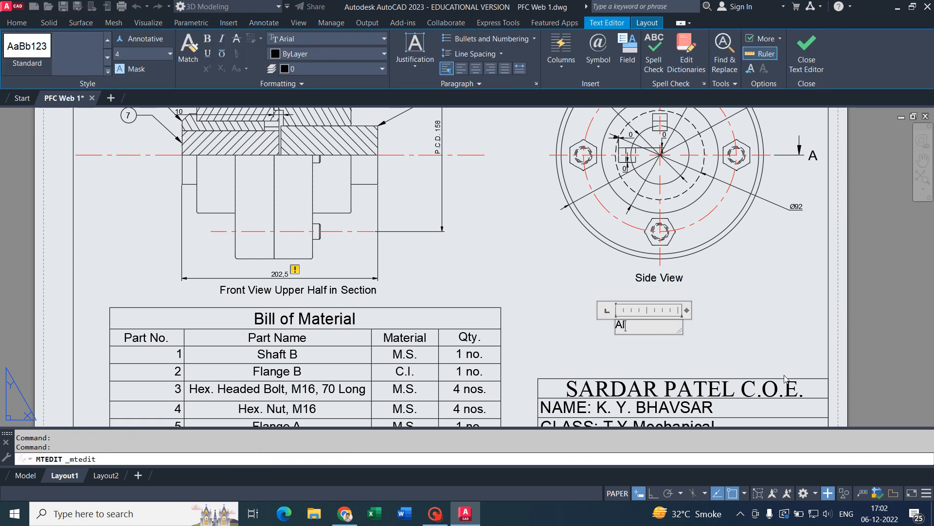
{"action": "type", "text": "l Dimensions are in mm."}
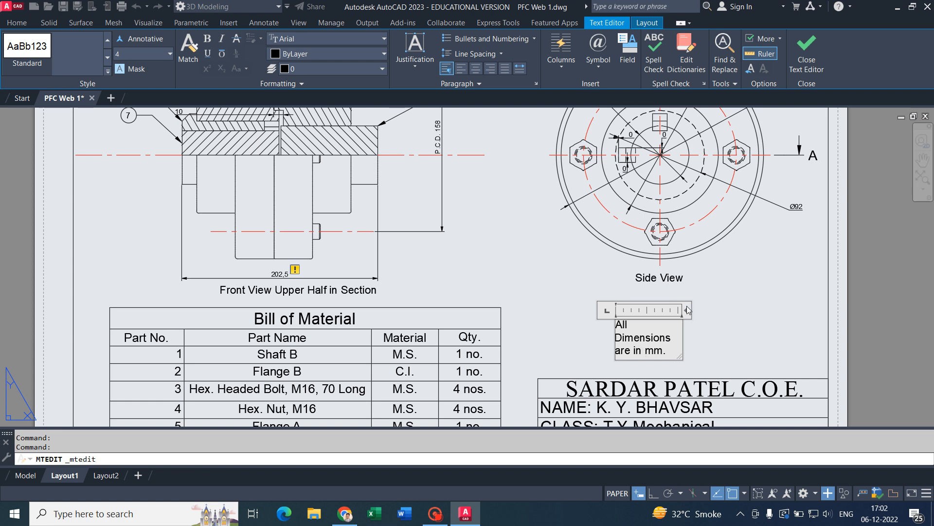
{"action": "left_click_drag", "start_coordinate": [687, 310], "coordinate": [758, 310]}
{"action": "left_click", "coordinate": [808, 318]}
- Save the finished drawing
{"action": "scroll", "coordinate": [671, 329], "scroll_direction": "down", "scroll_amount": 5}
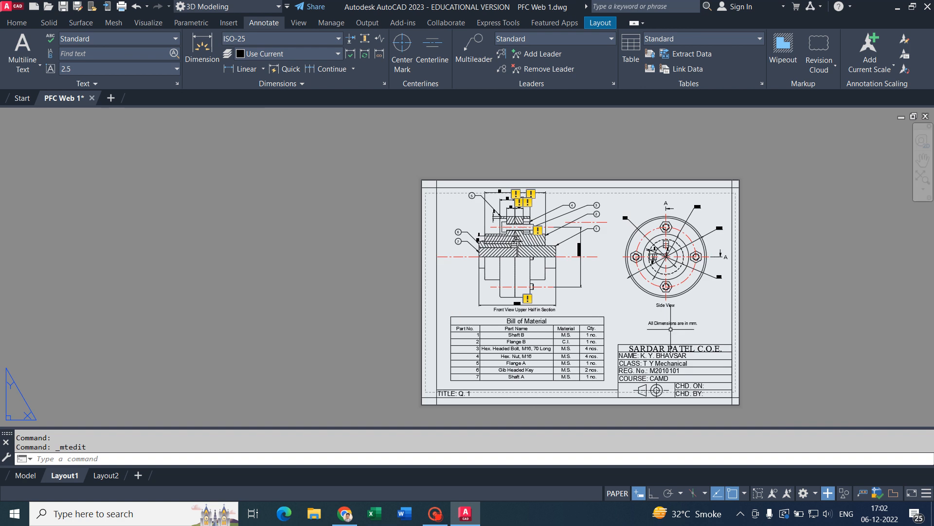
{"action": "middle_click_drag", "start_coordinate": [649, 337], "coordinate": [618, 292]}
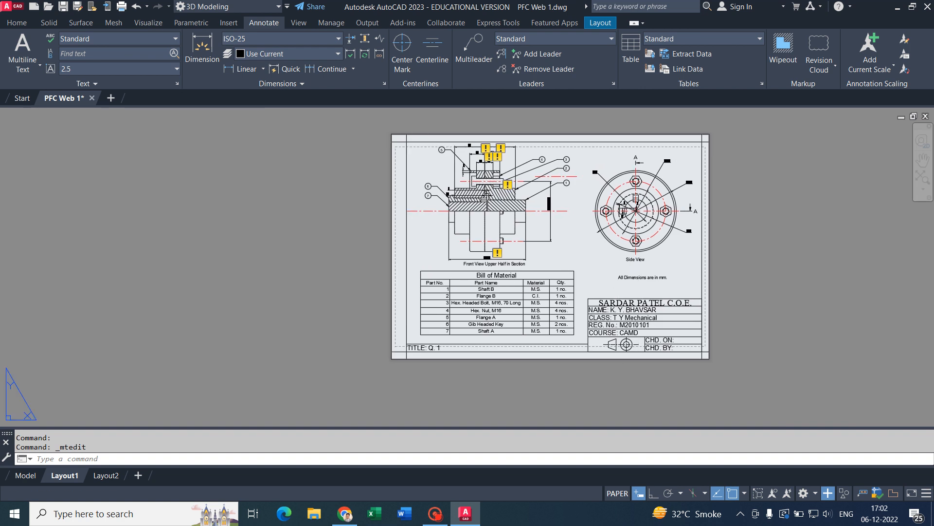
{"action": "scroll", "coordinate": [633, 296], "scroll_direction": "up", "scroll_amount": 2}
{"action": "key", "text": "ctrl+s"}
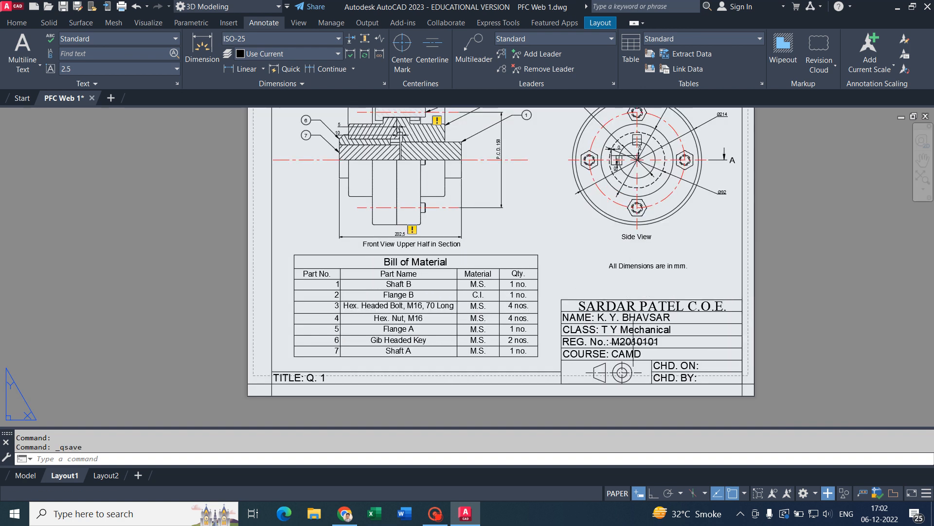
- Zoom to a window around the whole layout sheet to review the finished drawing
{"action": "middle_click_drag", "start_coordinate": [486, 288], "coordinate": [477, 328]}
{"action": "scroll", "coordinate": [487, 304], "scroll_direction": "down", "scroll_amount": 2}
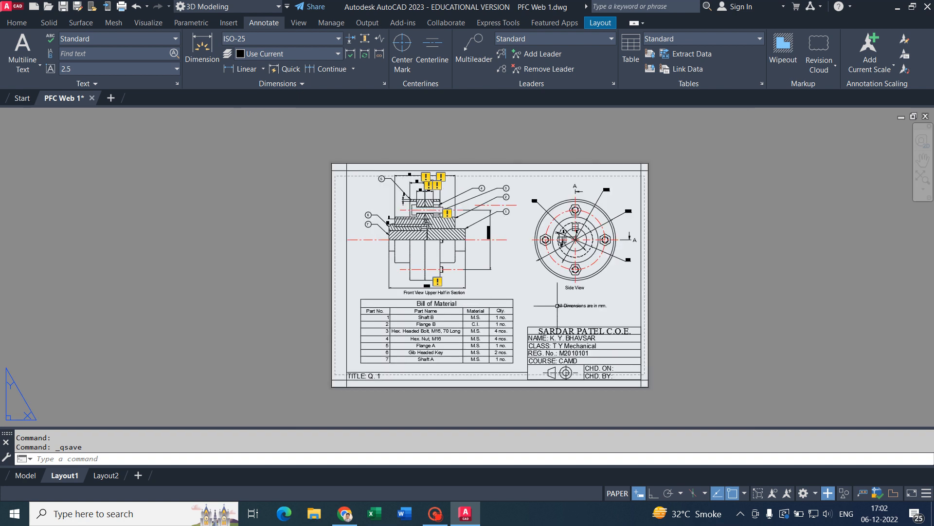
{"action": "scroll", "coordinate": [558, 306], "scroll_direction": "up", "scroll_amount": 2}
{"action": "scroll", "coordinate": [559, 304], "scroll_direction": "down", "scroll_amount": 2}
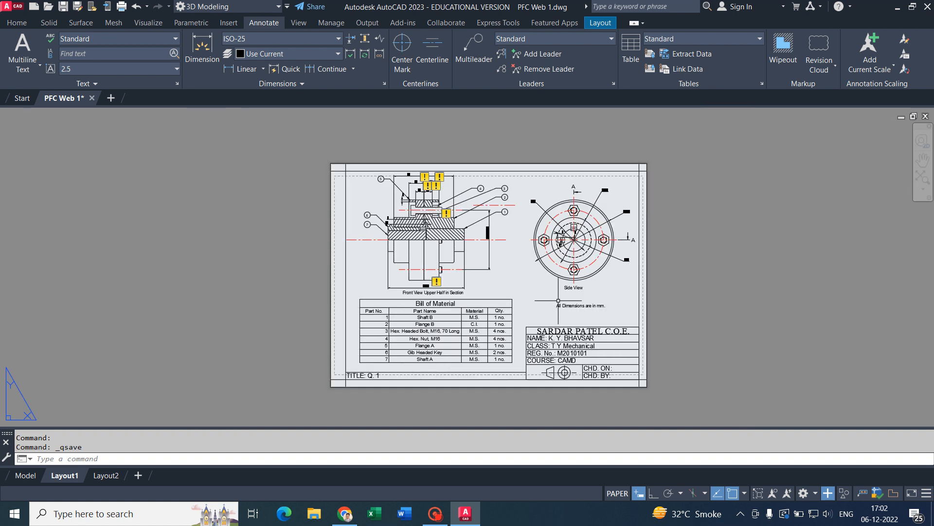
{"action": "type", "text": "z"}
{"action": "key", "text": "Return"}
{"action": "type", "text": "w"}
{"action": "key", "text": "Return"}
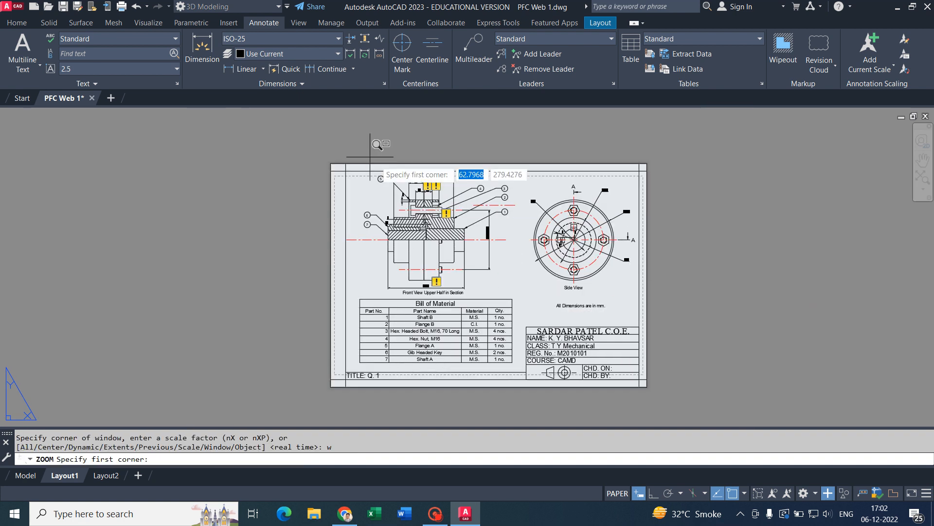
{"action": "left_click", "coordinate": [324, 159]}
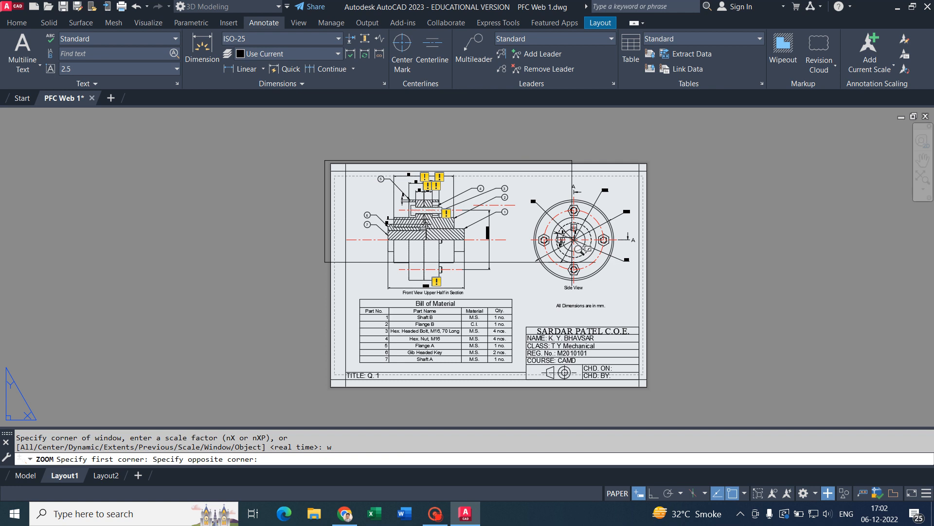
{"action": "left_click", "coordinate": [652, 391]}
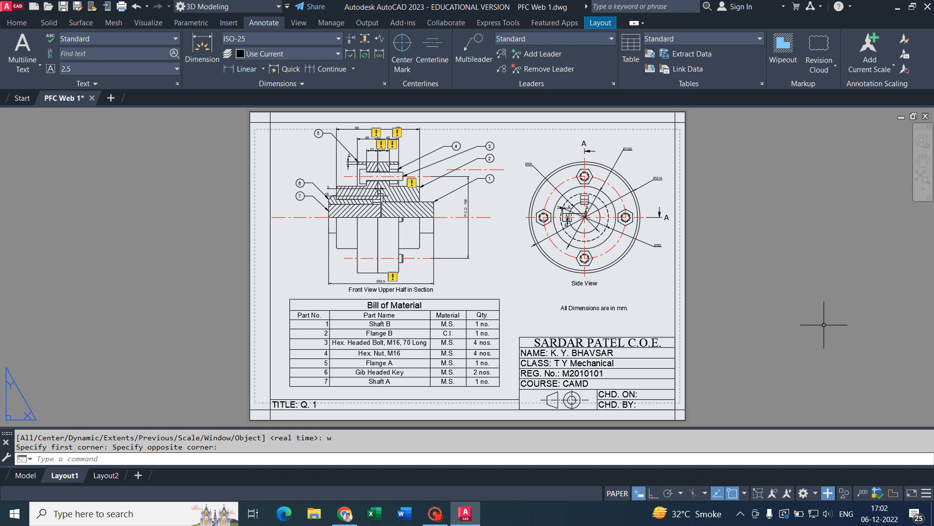
{"action": "left_click", "coordinate": [434, 514]}
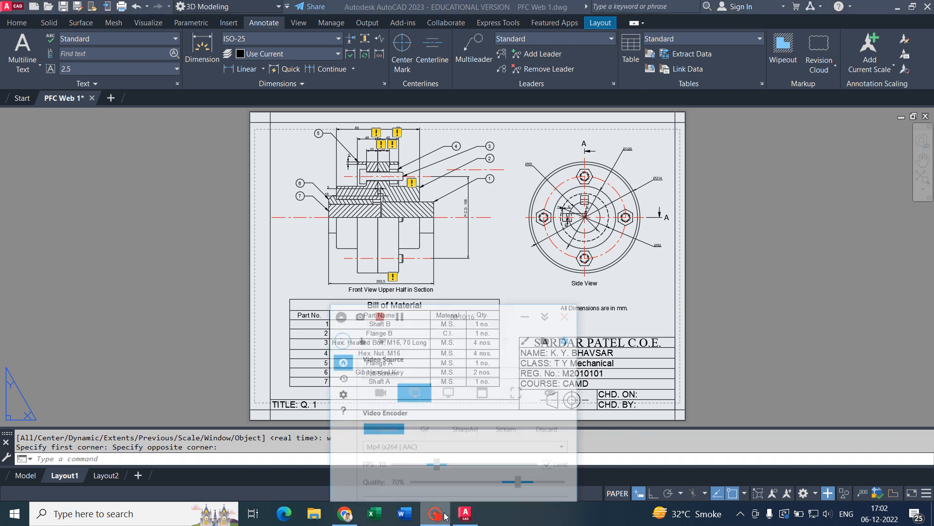